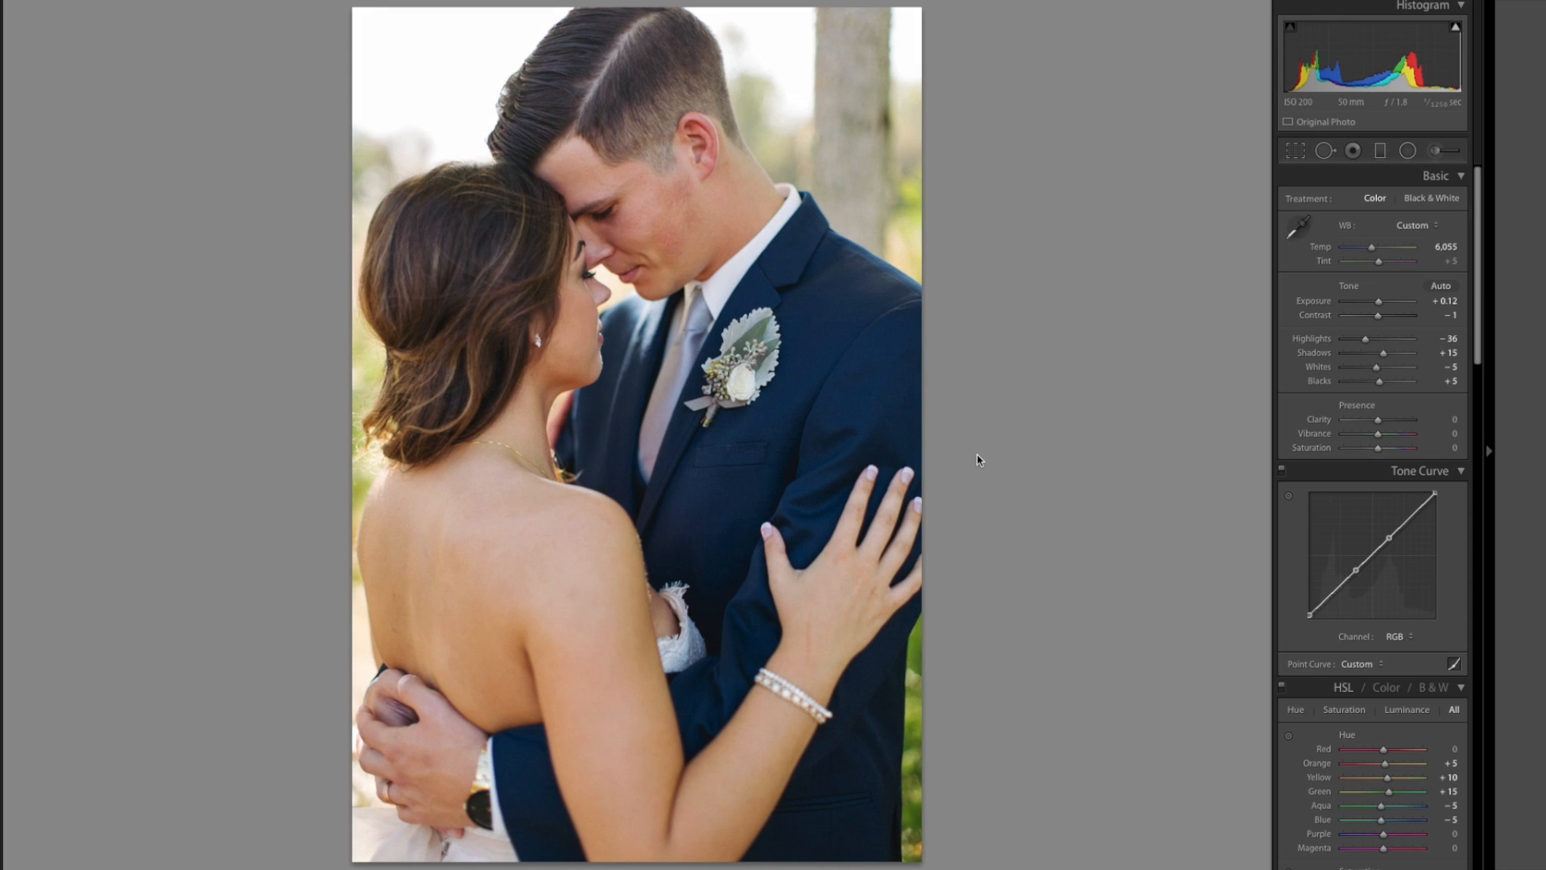
Raise the exposure of the close-up couple portrait to +0.43 and trim it back slightly
key(equal)
key(equal)
key(equal)
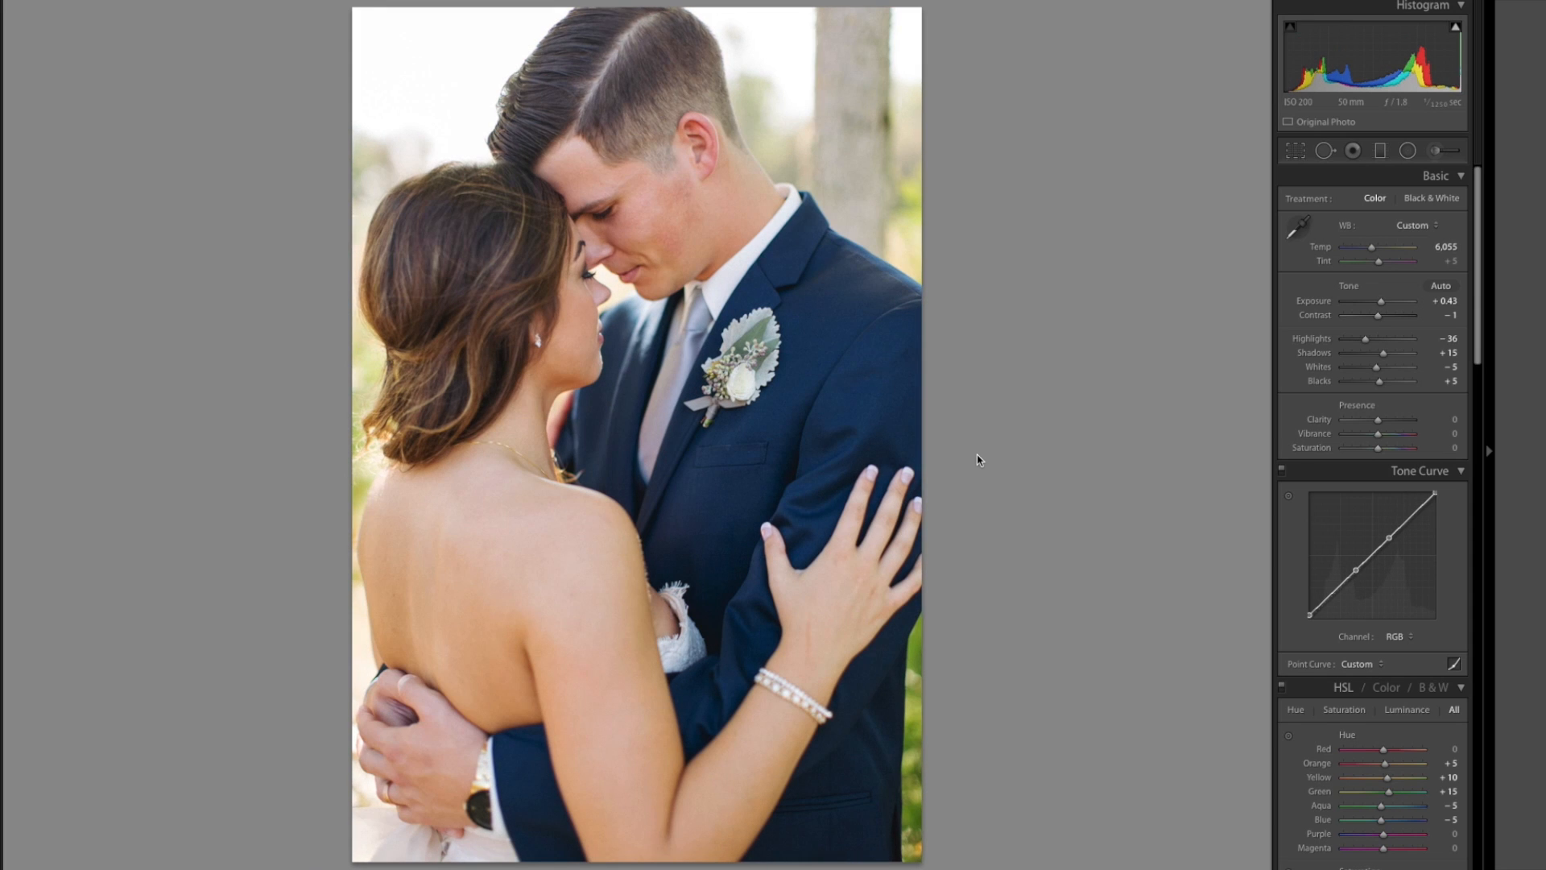
key(minus)
Paste the copied develop settings onto the following rear-view embrace photo and set its exposure to +0.42
key(Right)
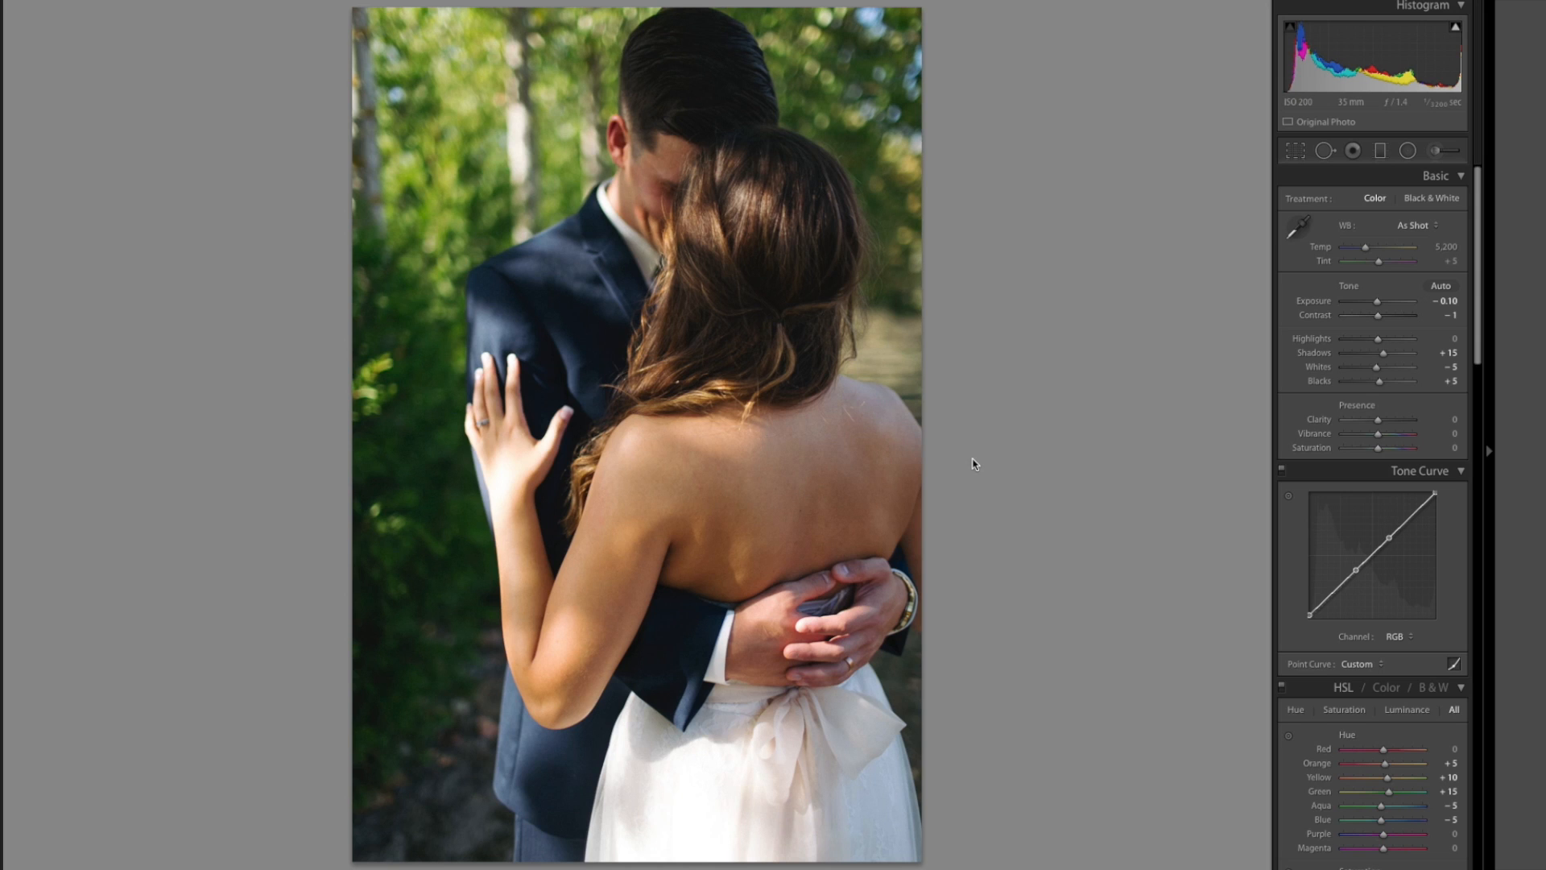
key(ctrl+shift+v)
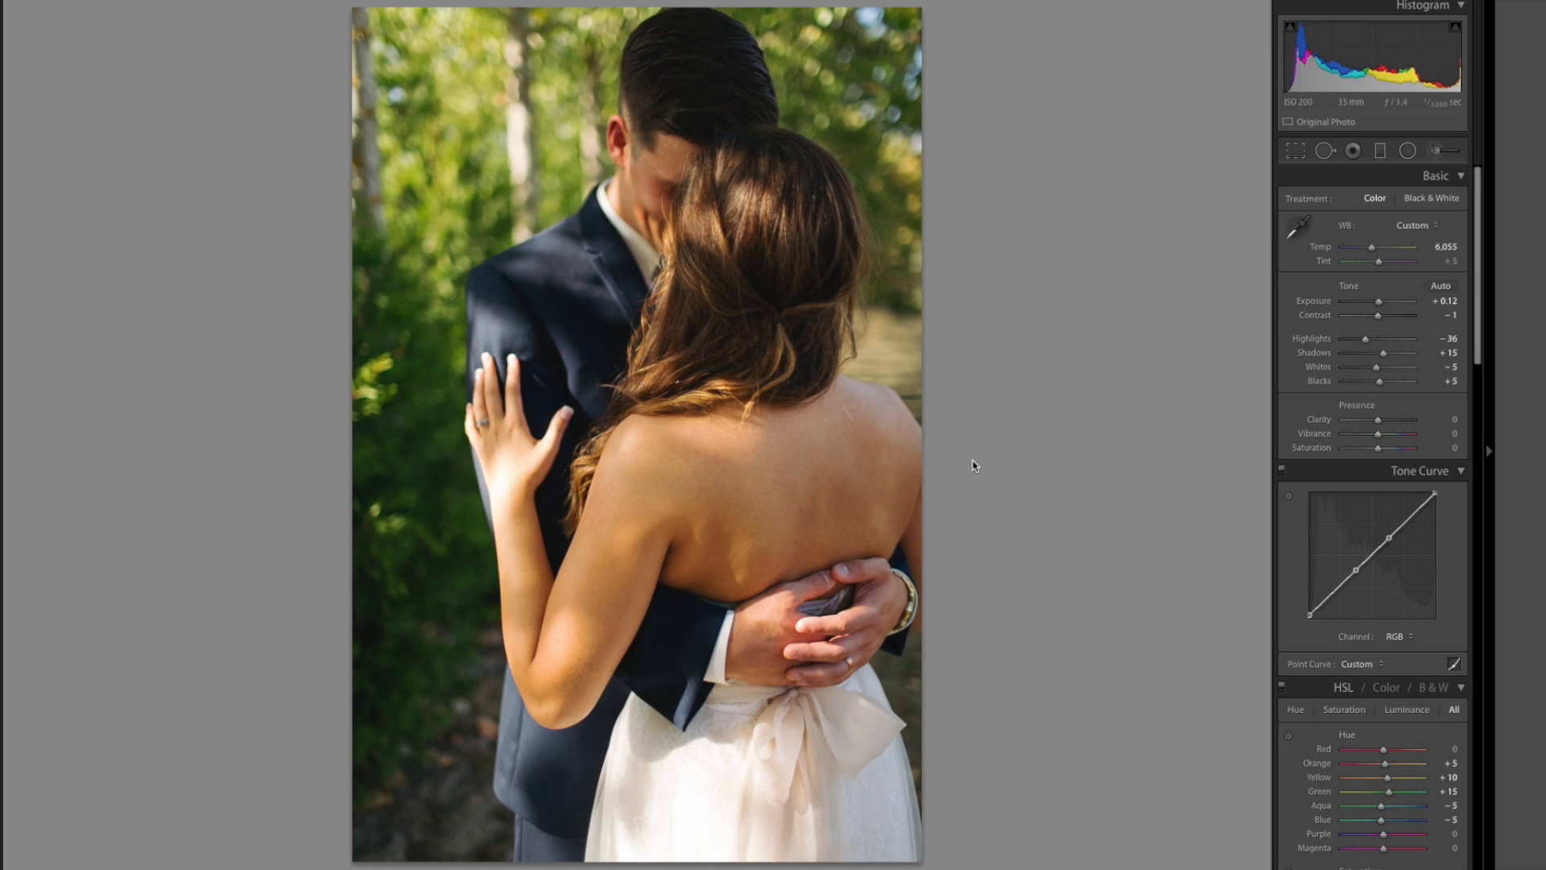
drag(1378, 301, 1380, 303)
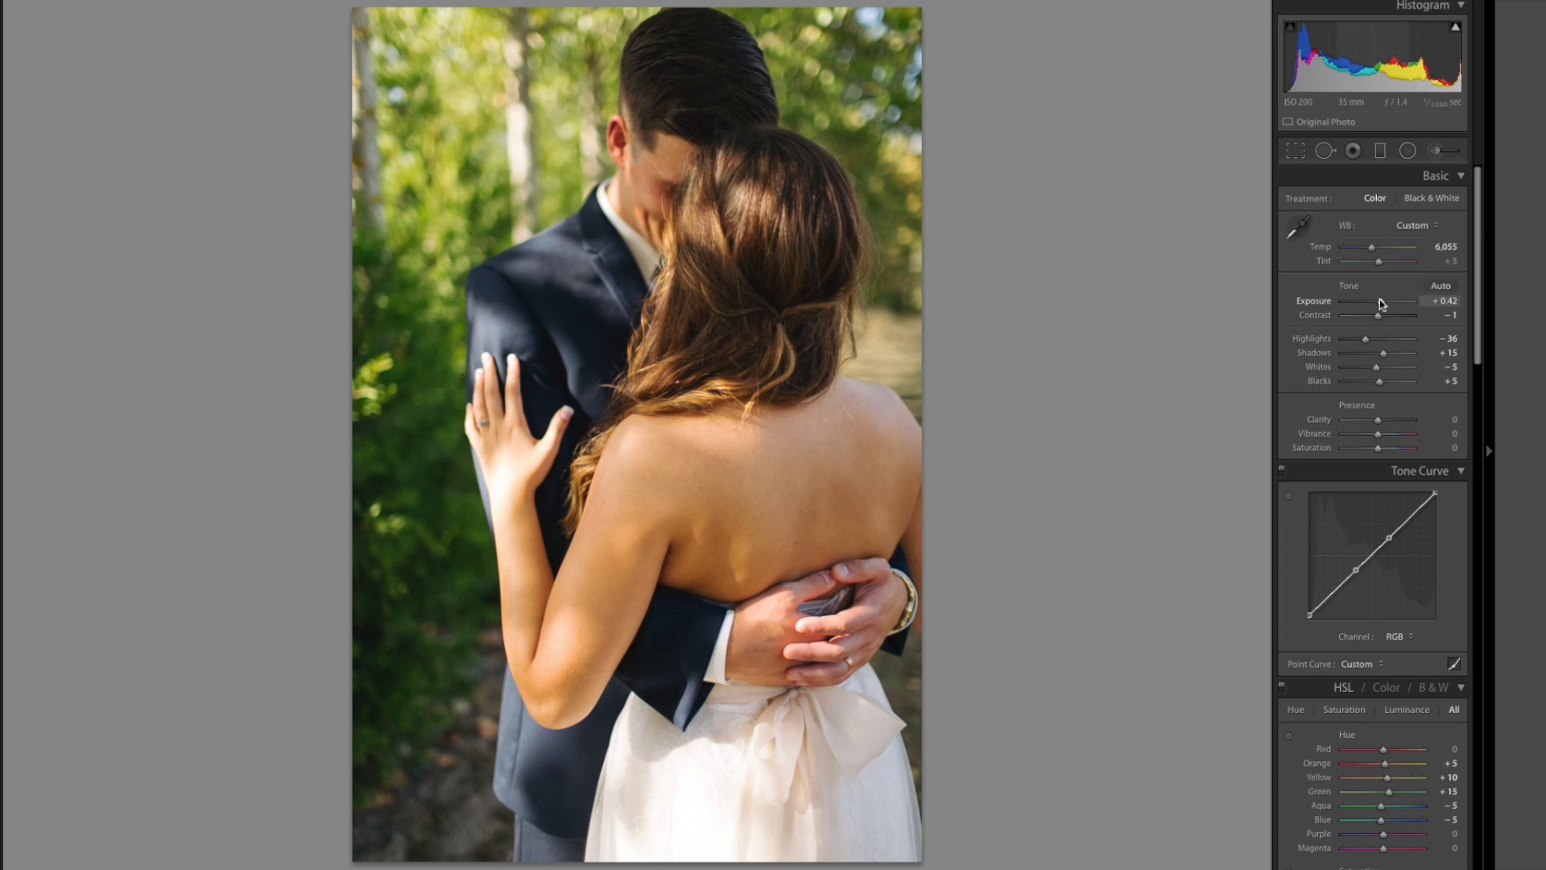
Paste the copied settings onto the following full-length couple photo and reset its Shadows to 0
key(Right)
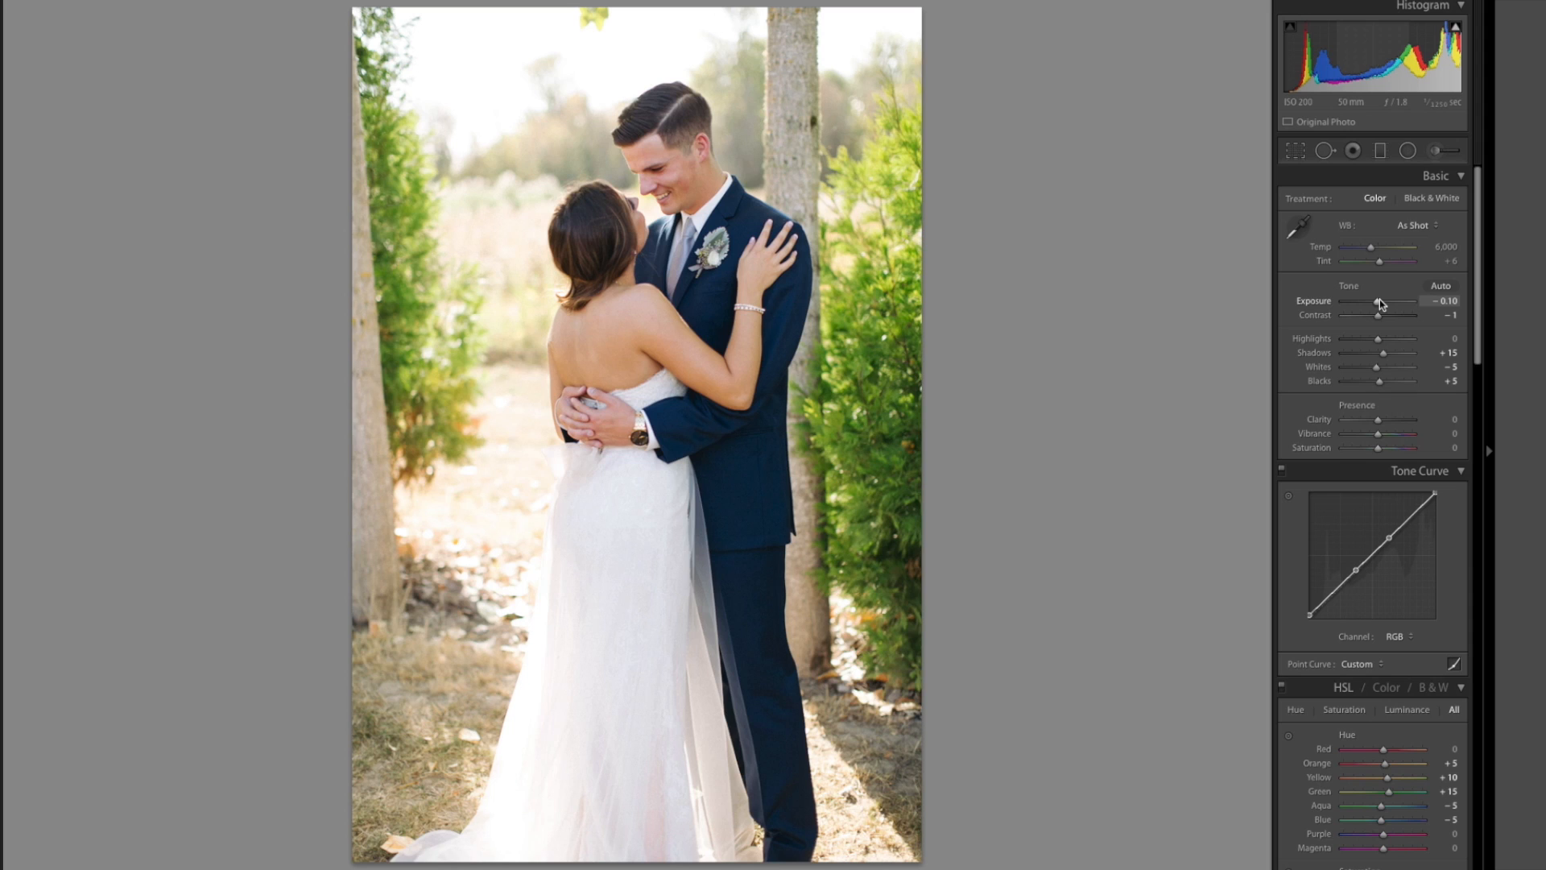
key(ctrl+shift+v)
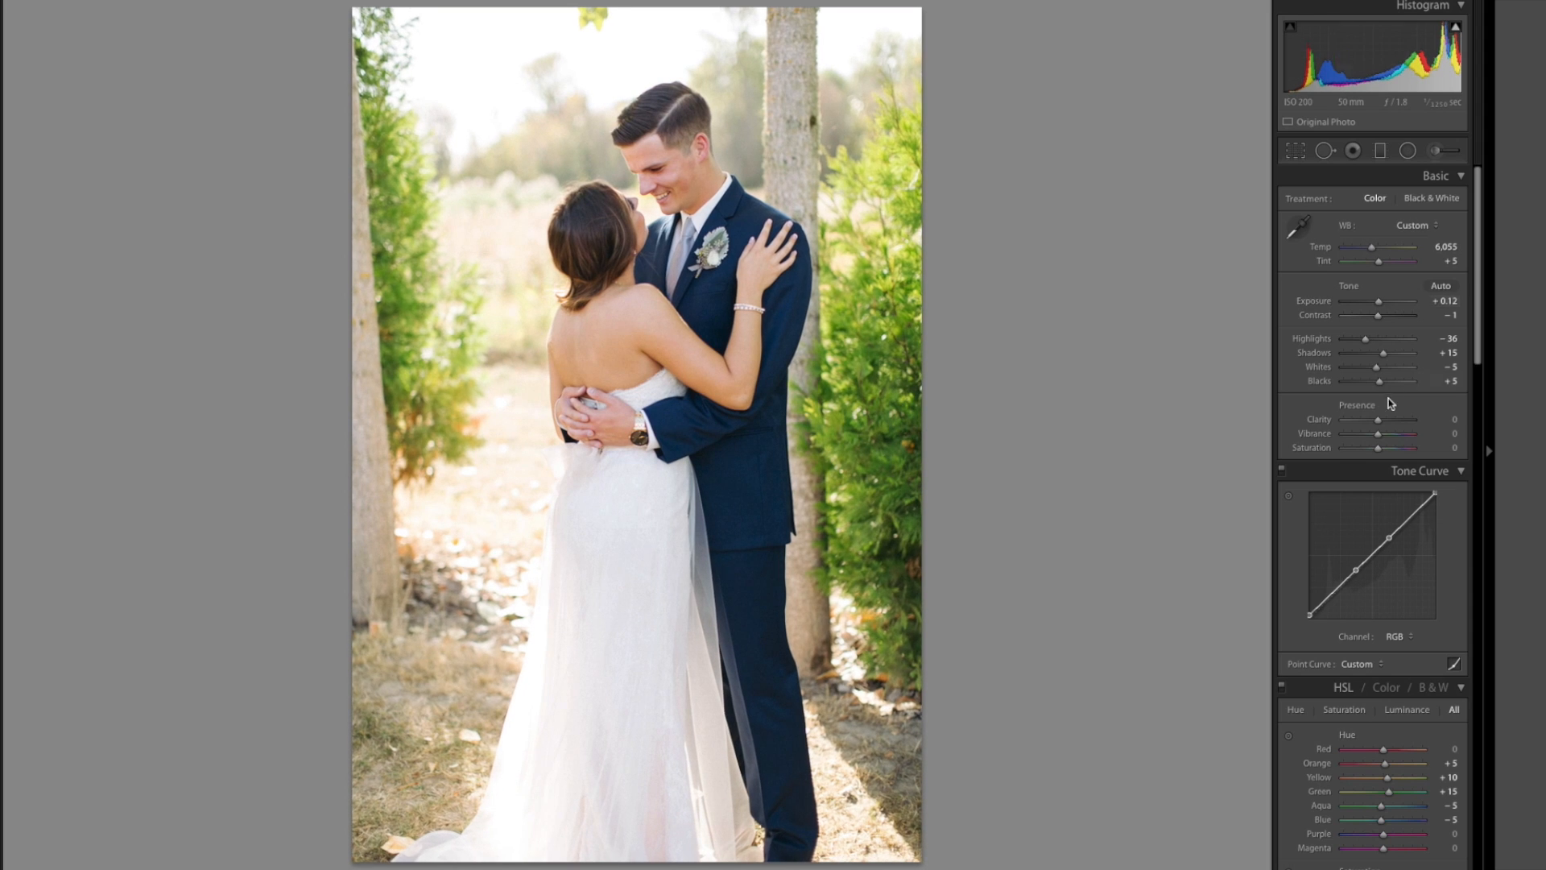
double_click(1380, 354)
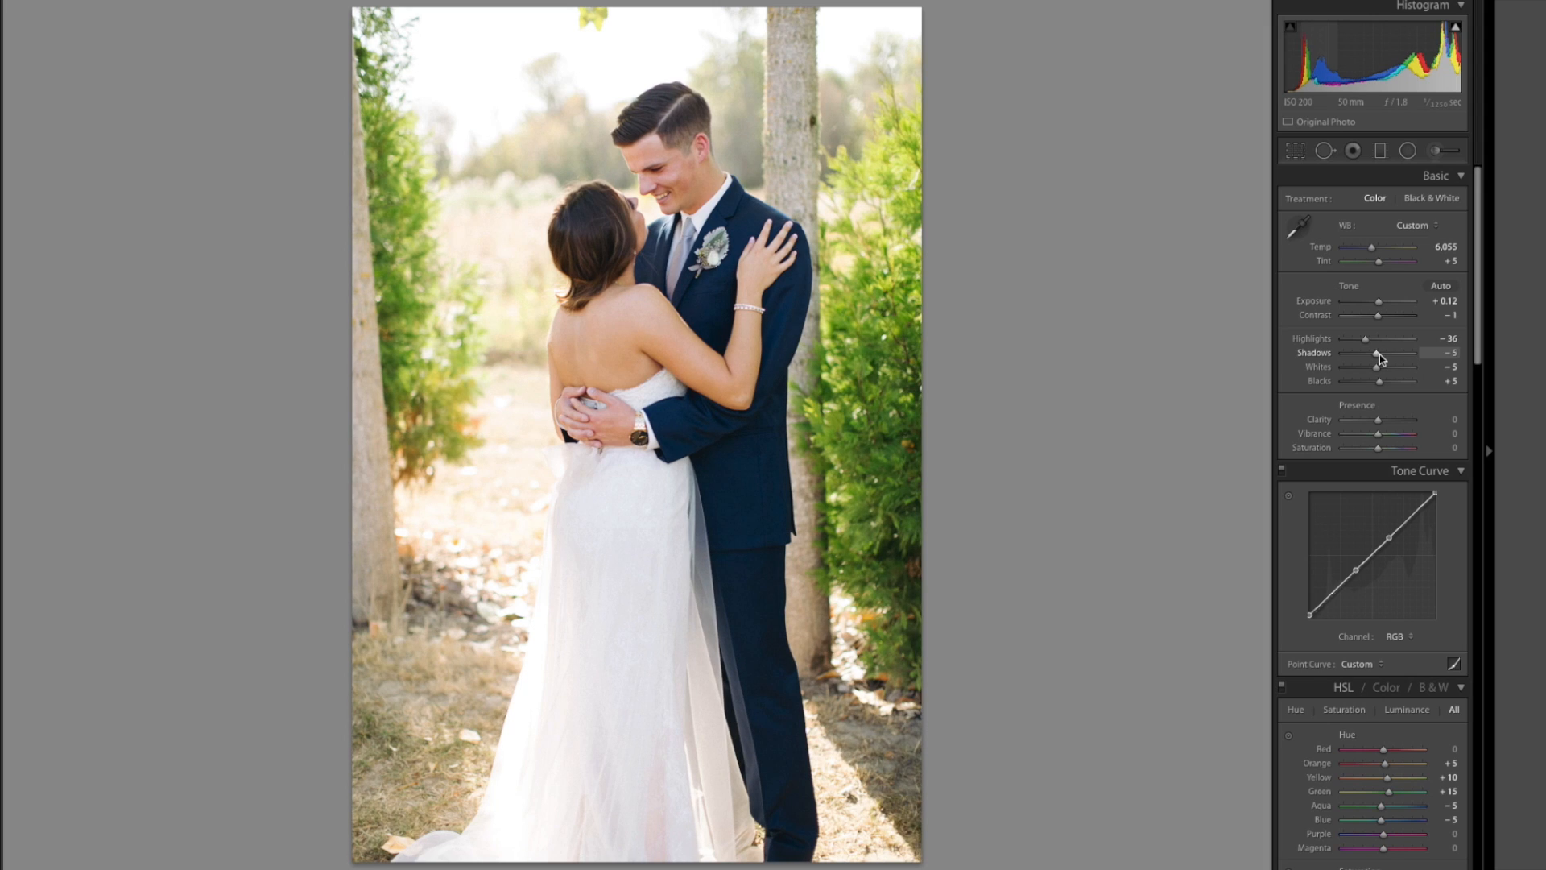
double_click(1378, 355)
Set the Orange hue of the full-length couple photo to +10
scroll(1379, 307, down, 2)
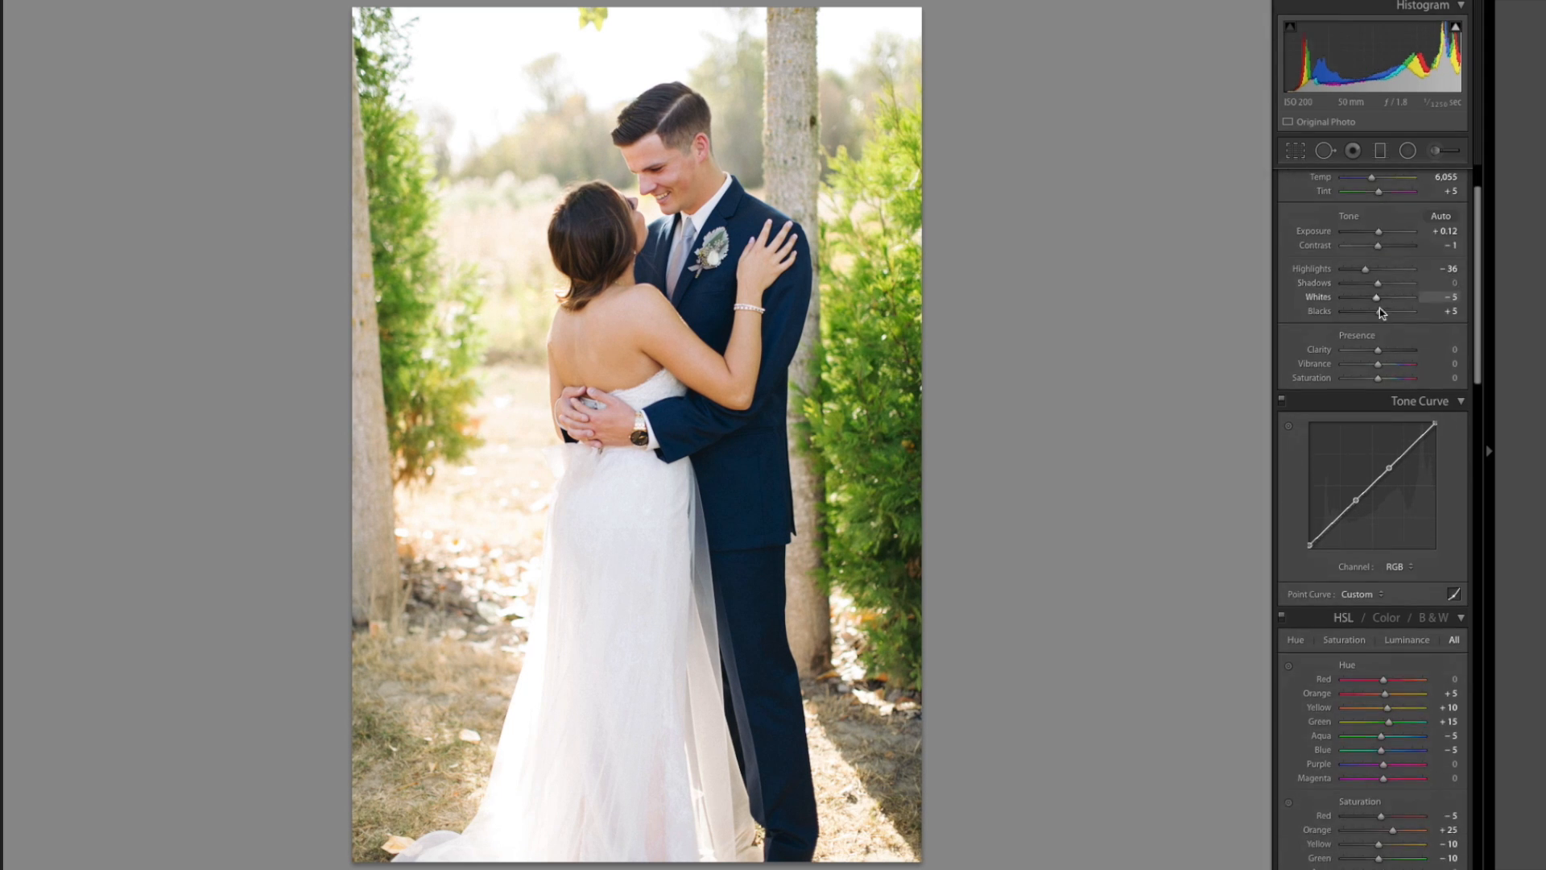
click(1389, 693)
scroll(1356, 248, up, 2)
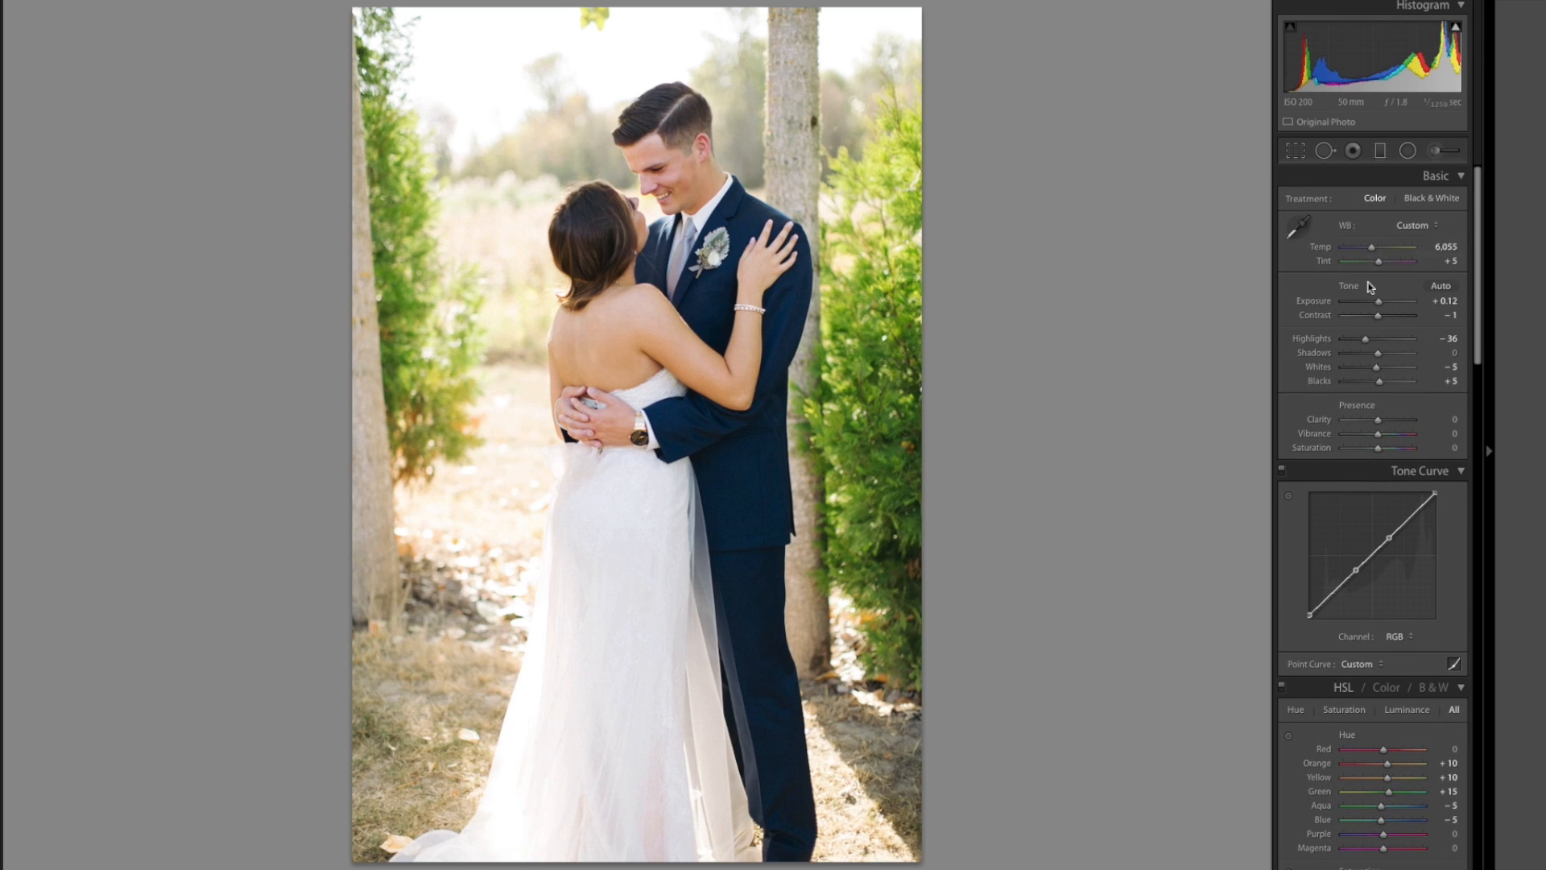
Apply the rear-view embrace photo's settings, with Temp 6,055, exposure +0.42 and Highlights −36, to the wide shot under the trees
key(Right)
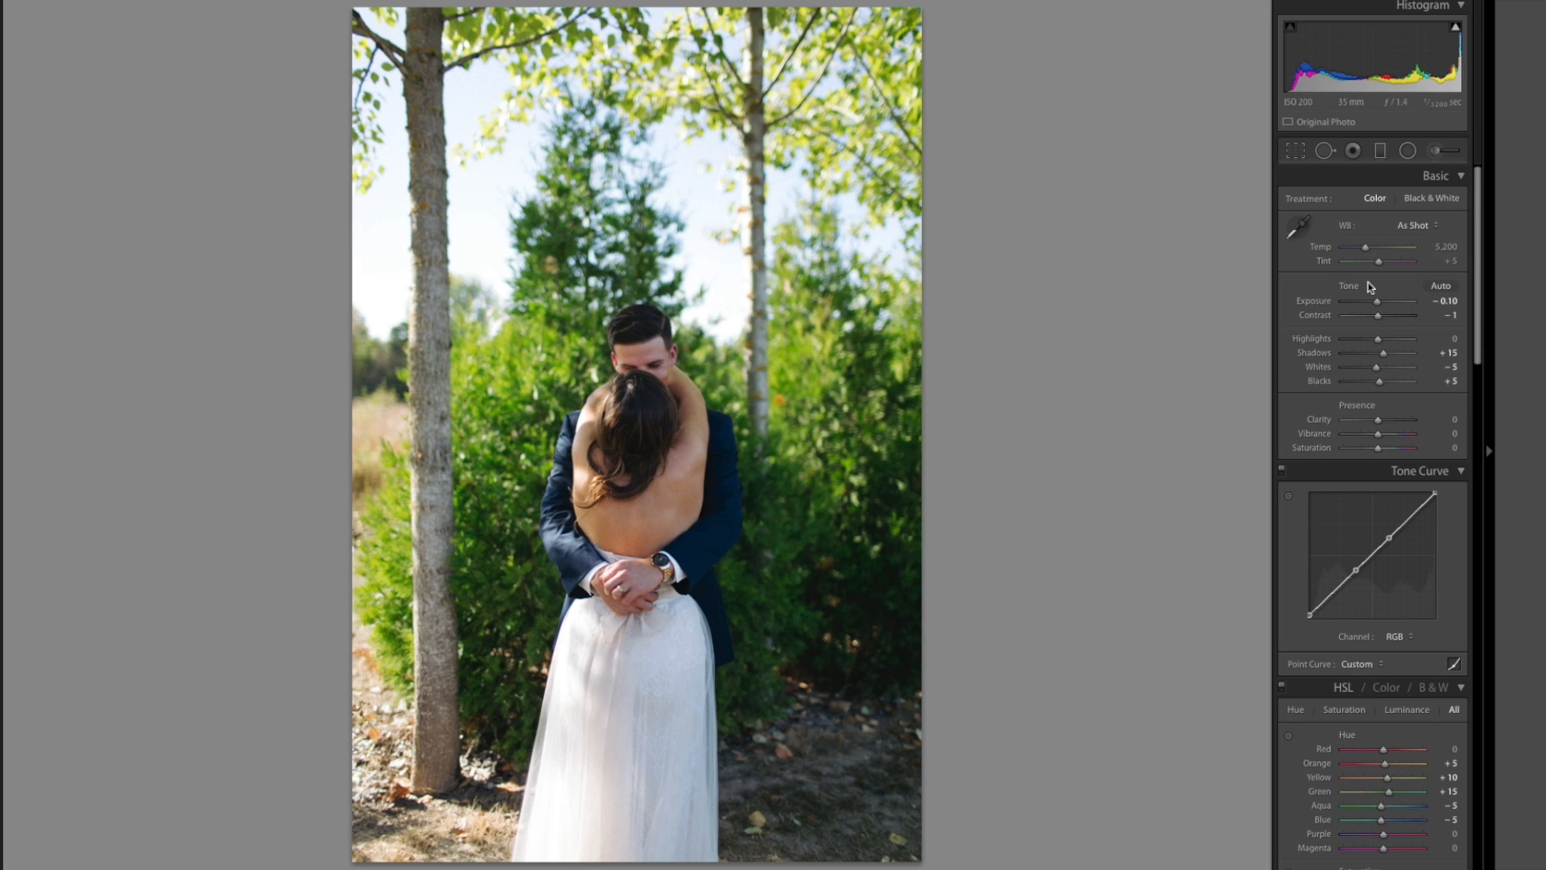
key(Right)
key(Right)
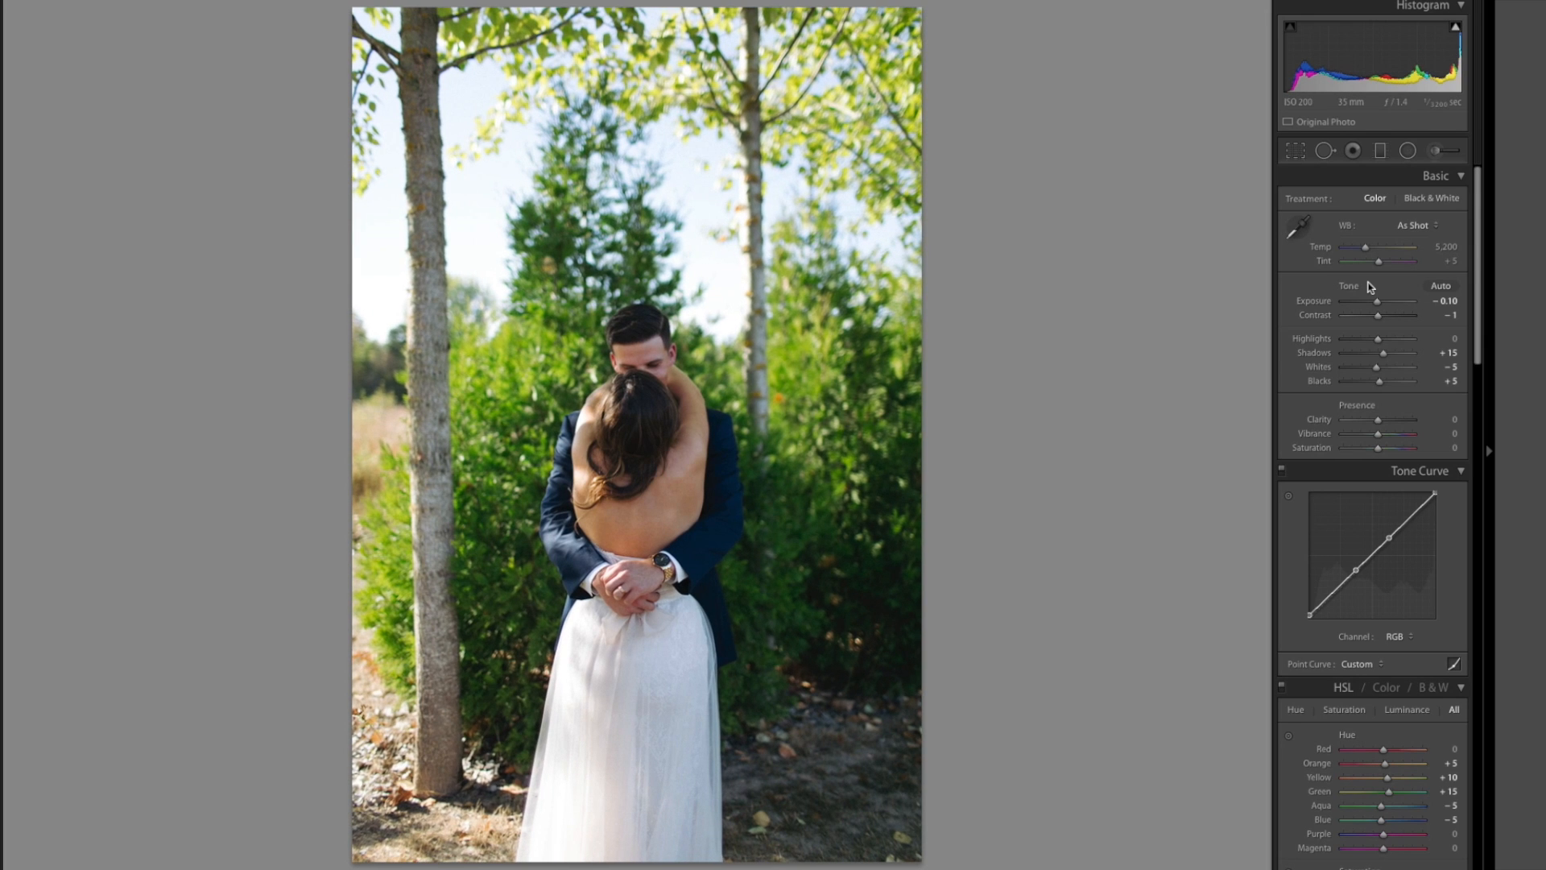
key(Right)
key(Right)
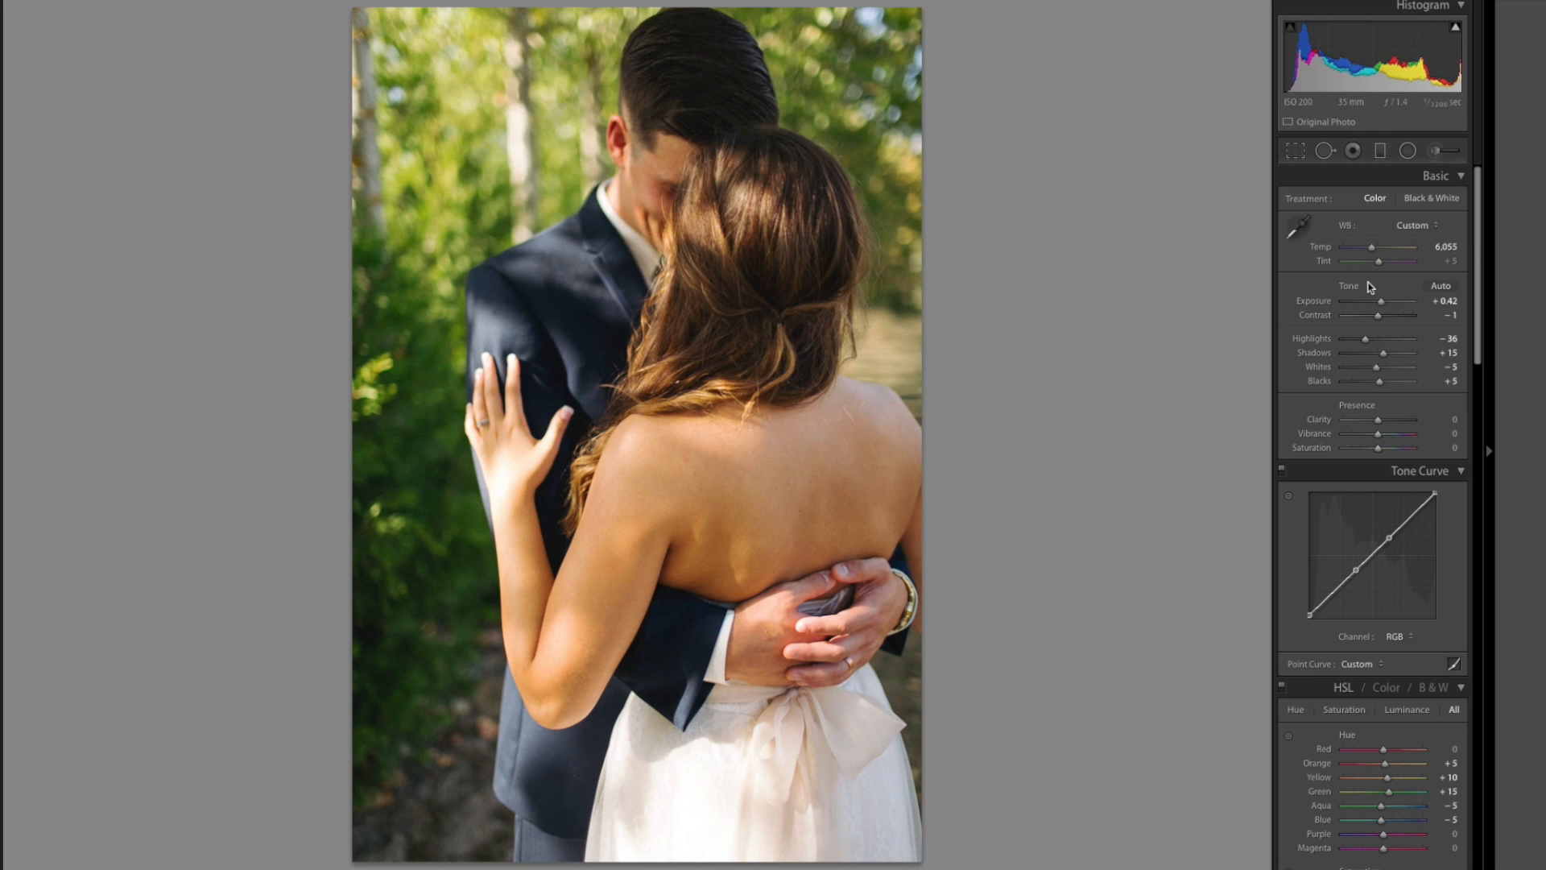
key(Left)
key(Left)
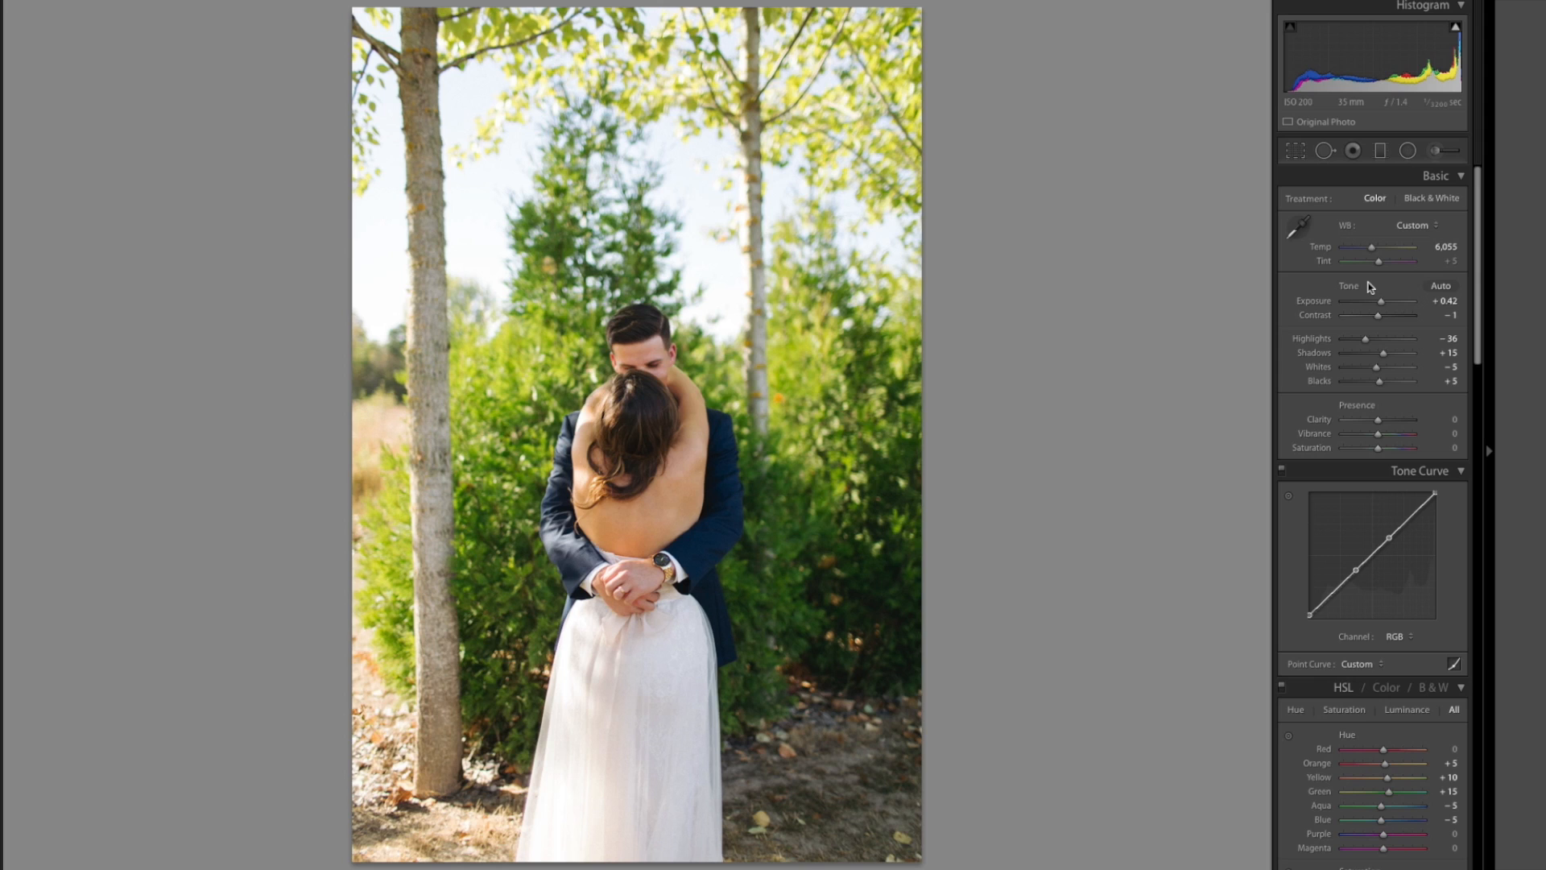
Apply the same settings to the full-length rear-view dress photos, with exposure +0.42 on one and +0.28 on its neighbour
key(Left)
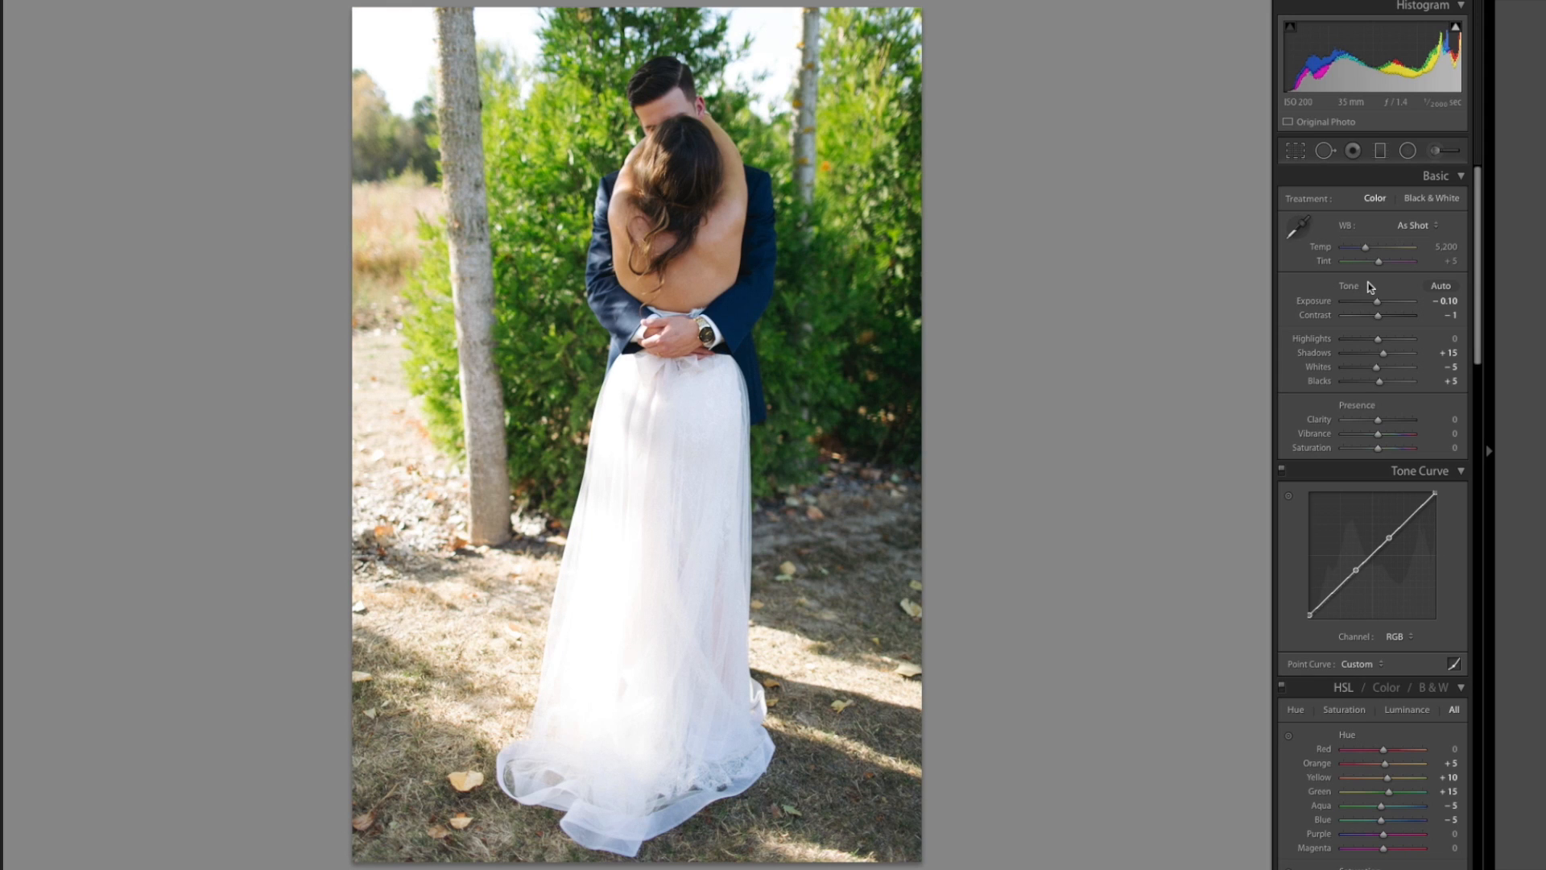
key(Left)
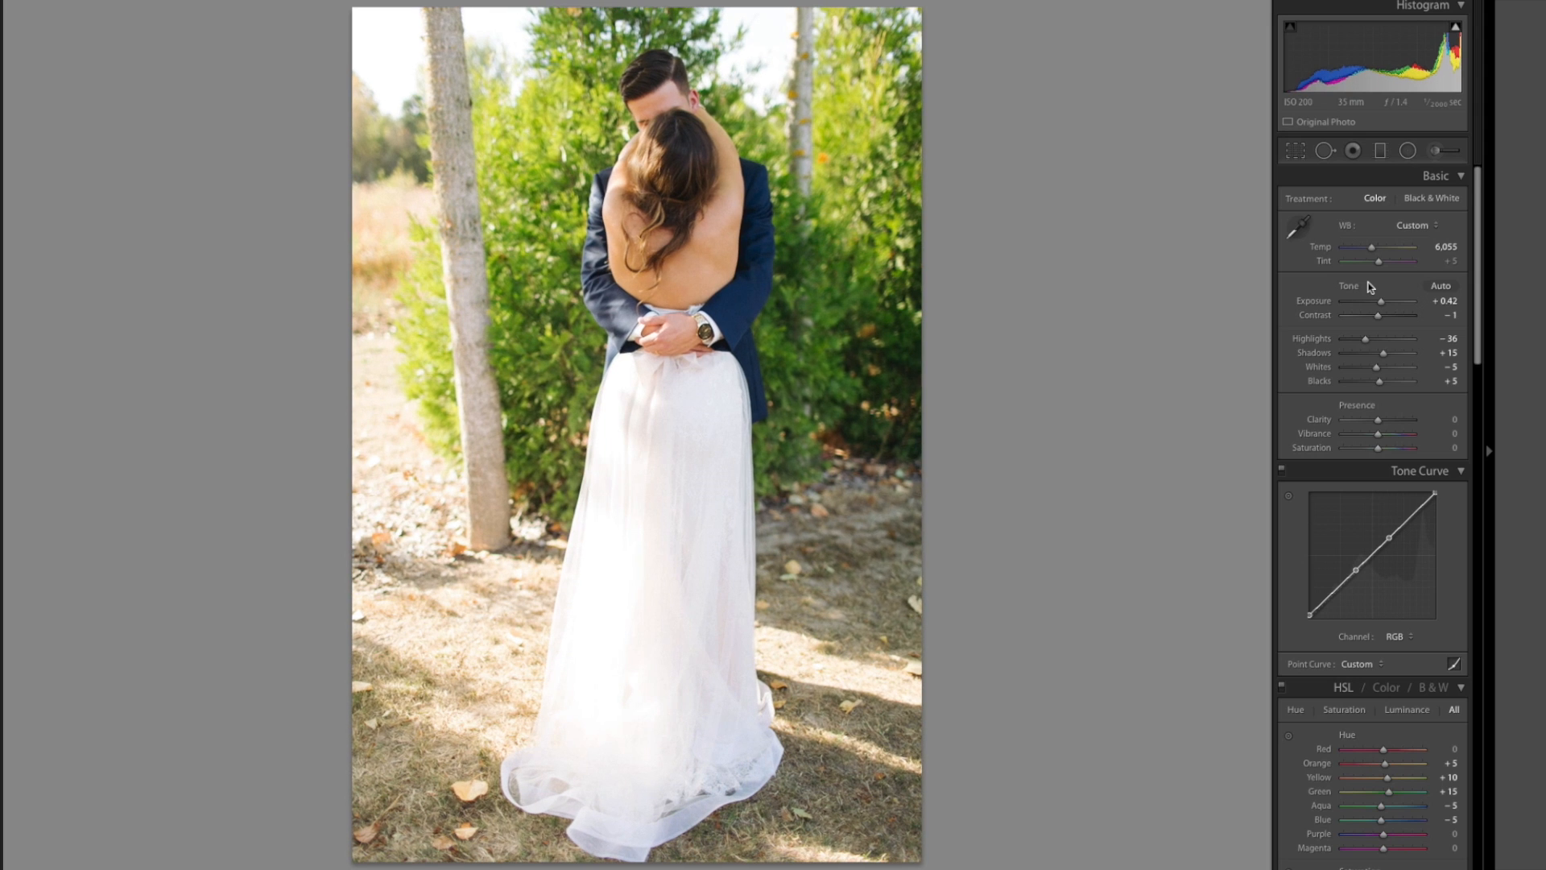
key(Left)
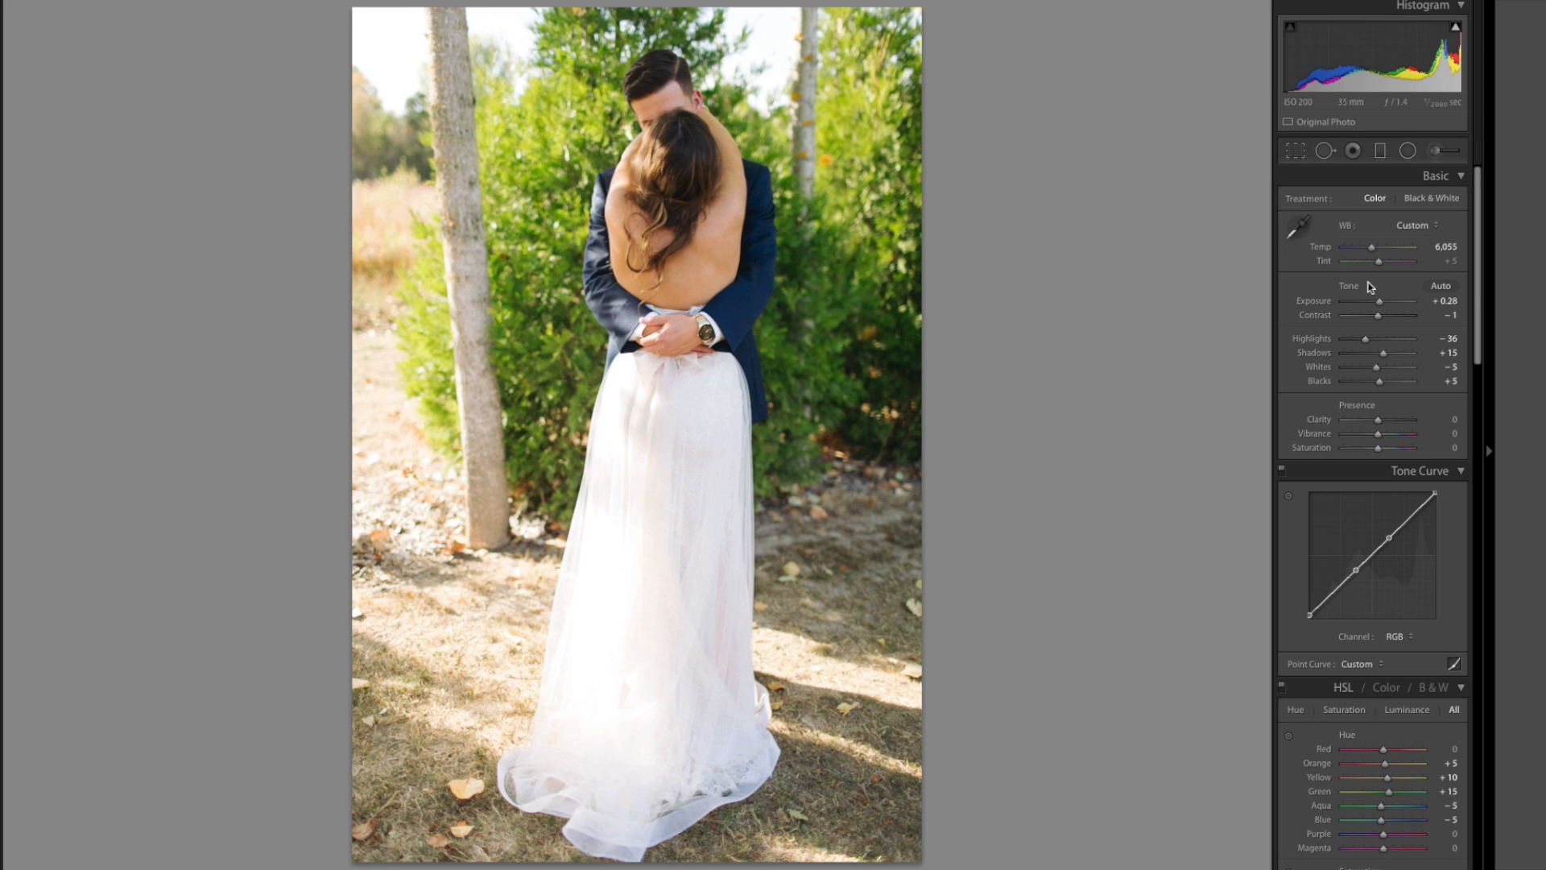
On the backlit full-length couple photo among the trees, set the exposure to −0.28 and Shadows to +5
key(Left)
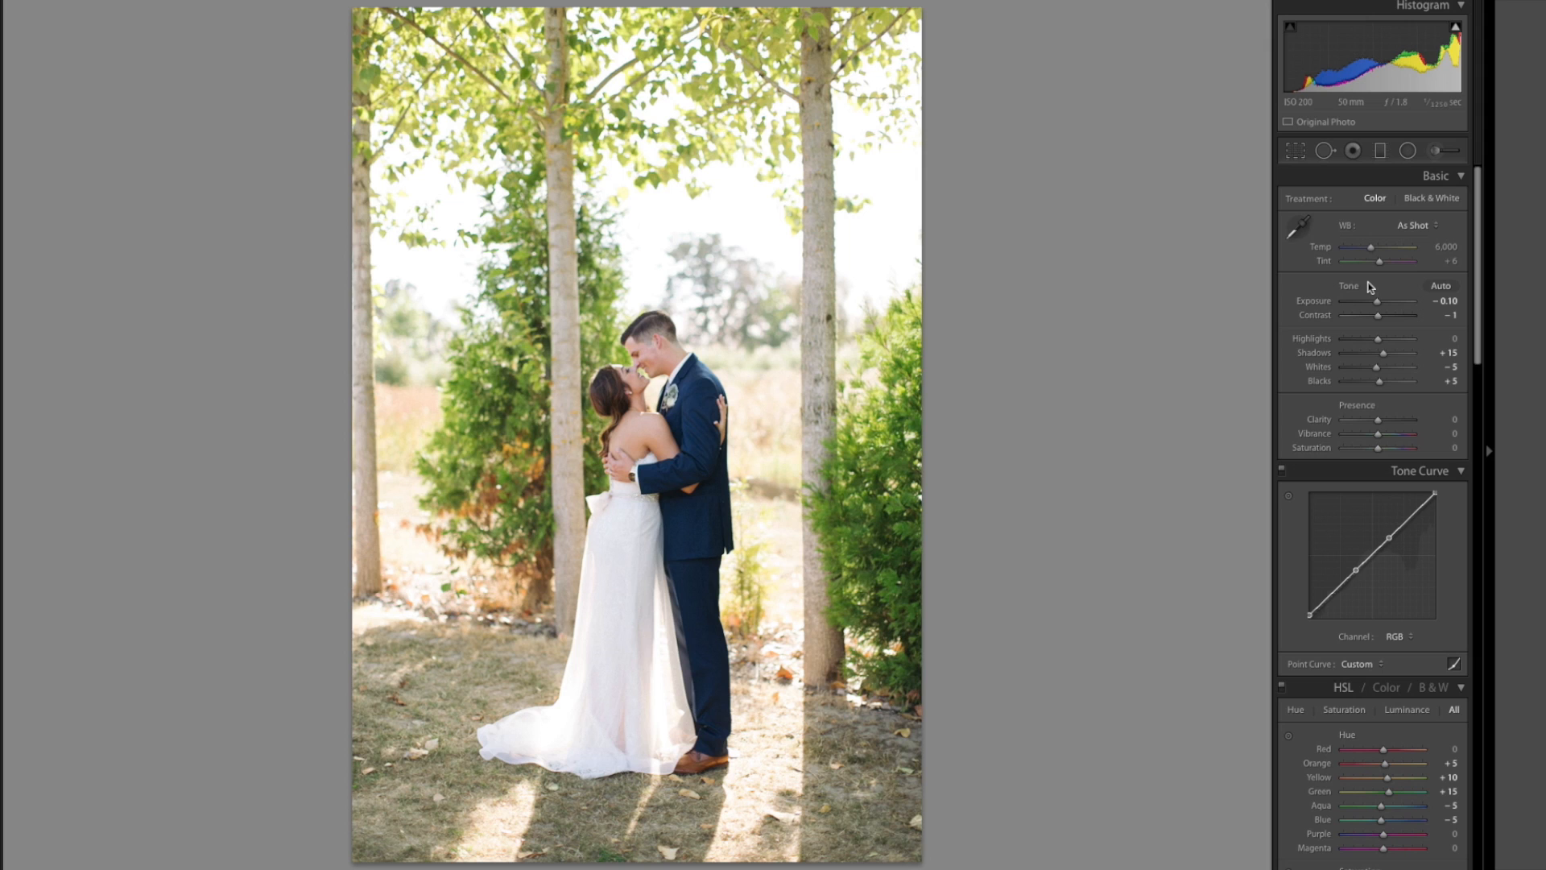
key(minus)
key(minus)
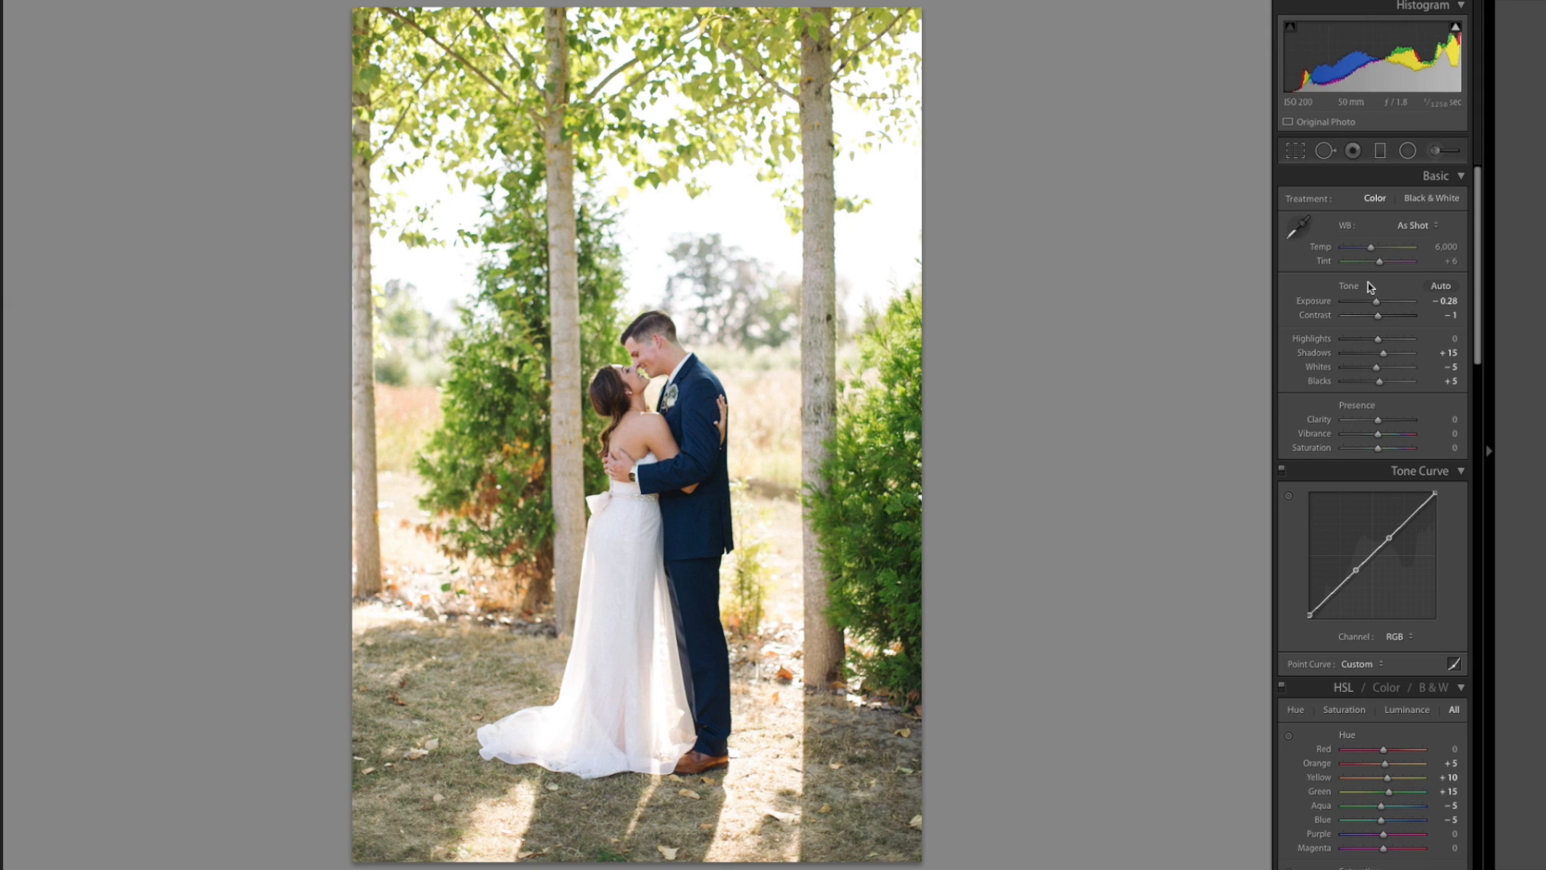
key(Down)
key(Down)
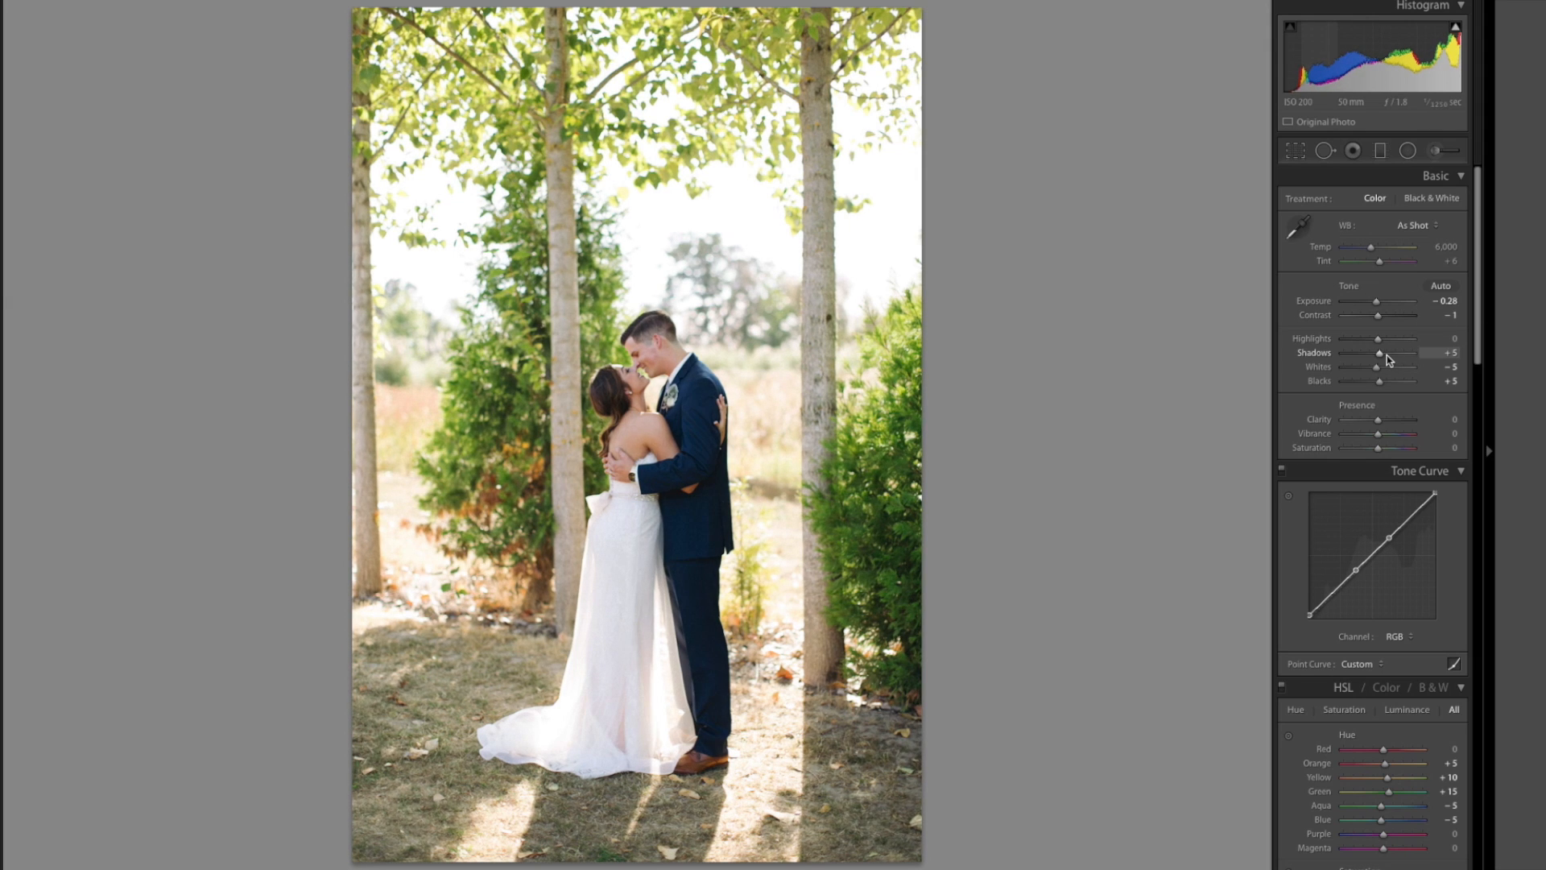
Warm the backlit couple photo to Temp 6,150 and set its exposure to −0.18
key(Up)
key(Up)
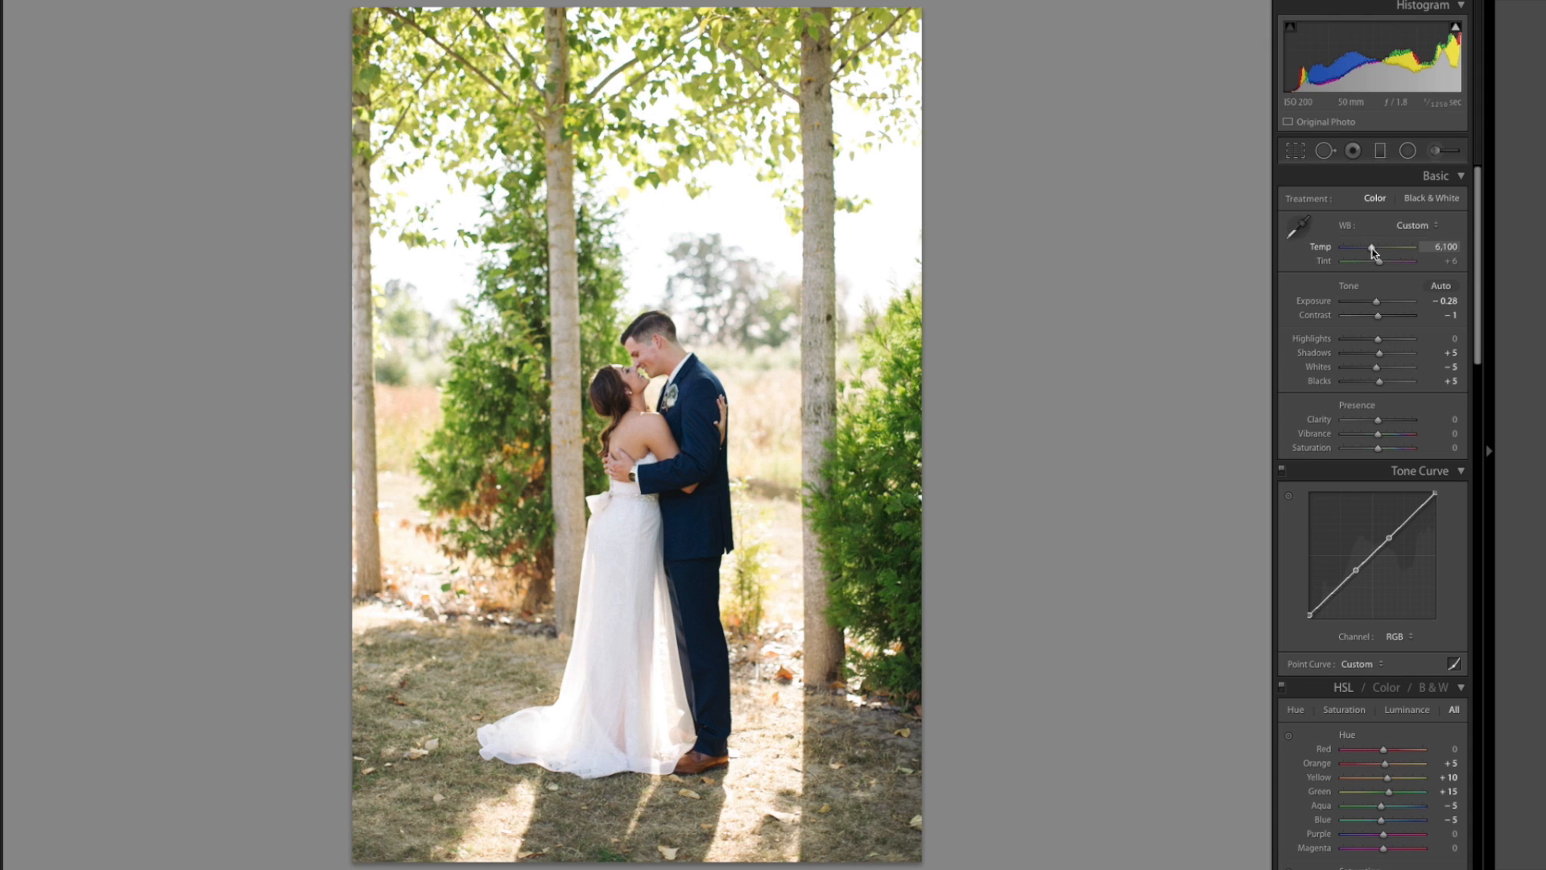
key(Up)
key(Up)
key(Up)
key(Up)
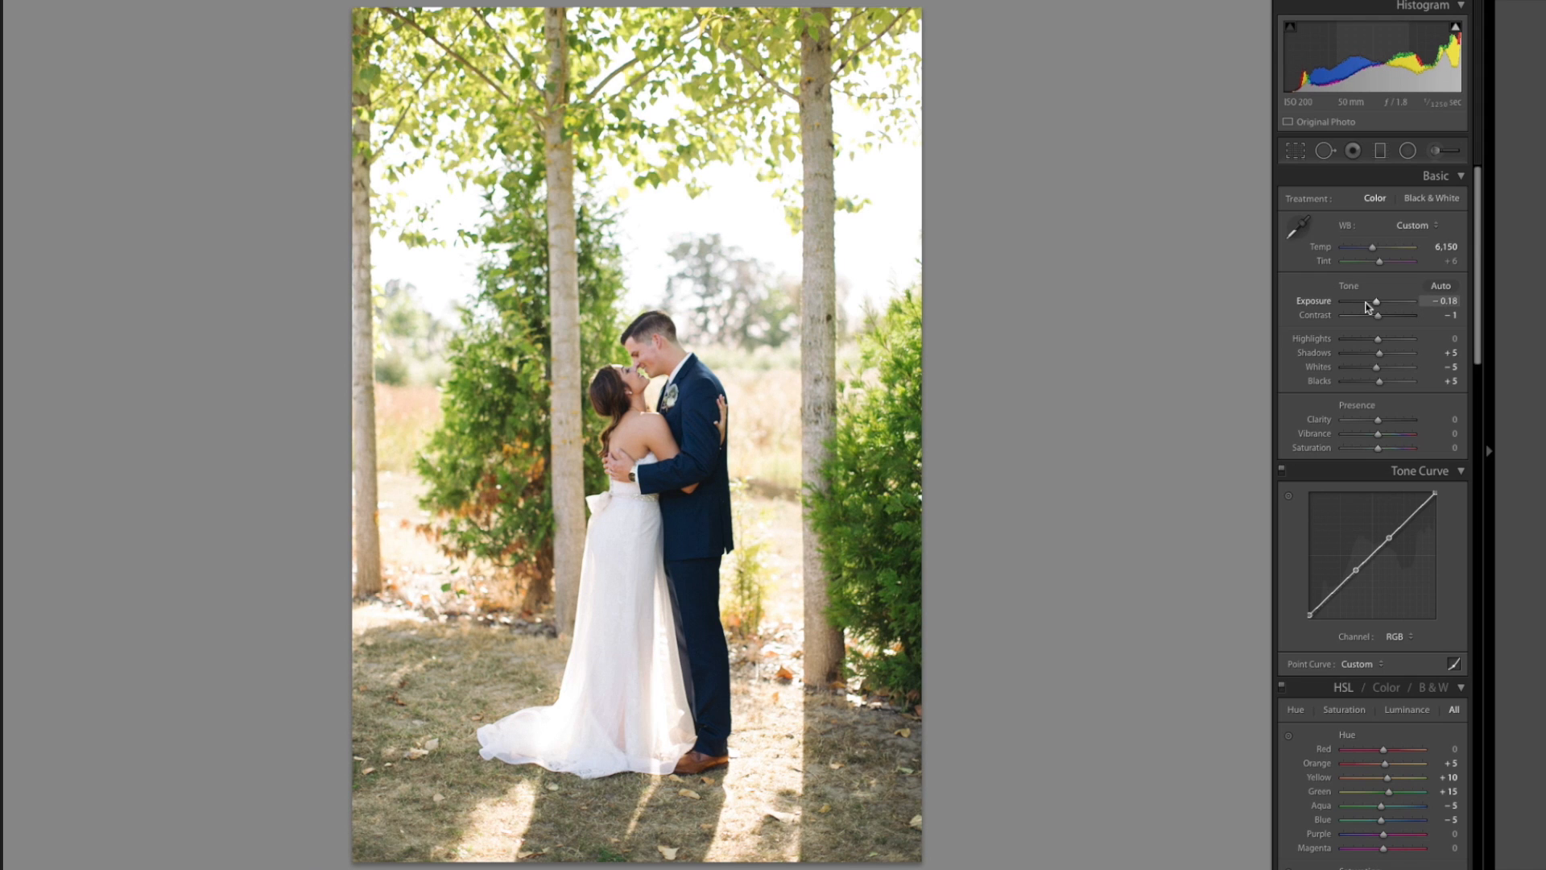
Set the Tint of the backlit couple photo to +1
key(Down)
key(Down)
key(Down)
key(Down)
key(Down)
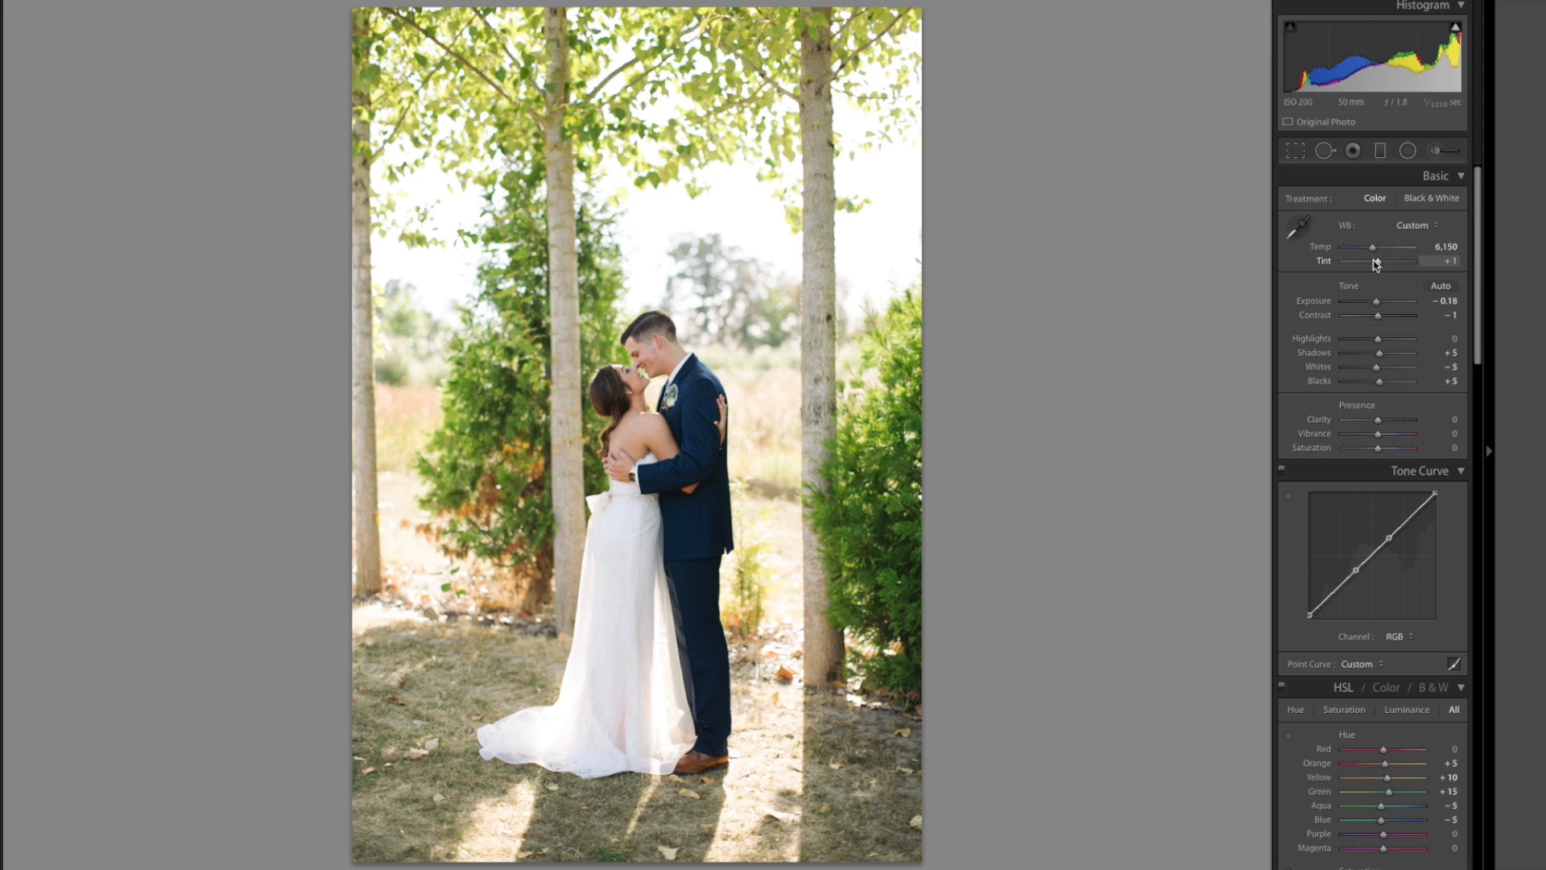
Try an exposure of −0.08 on the backlit couple photo, return it to −0.18, and set Temp to 6,250
key(Up)
key(Up)
key(Up)
key(Up)
key(Up)
key(Down)
key(Down)
key(Down)
key(Down)
key(Down)
key(Up)
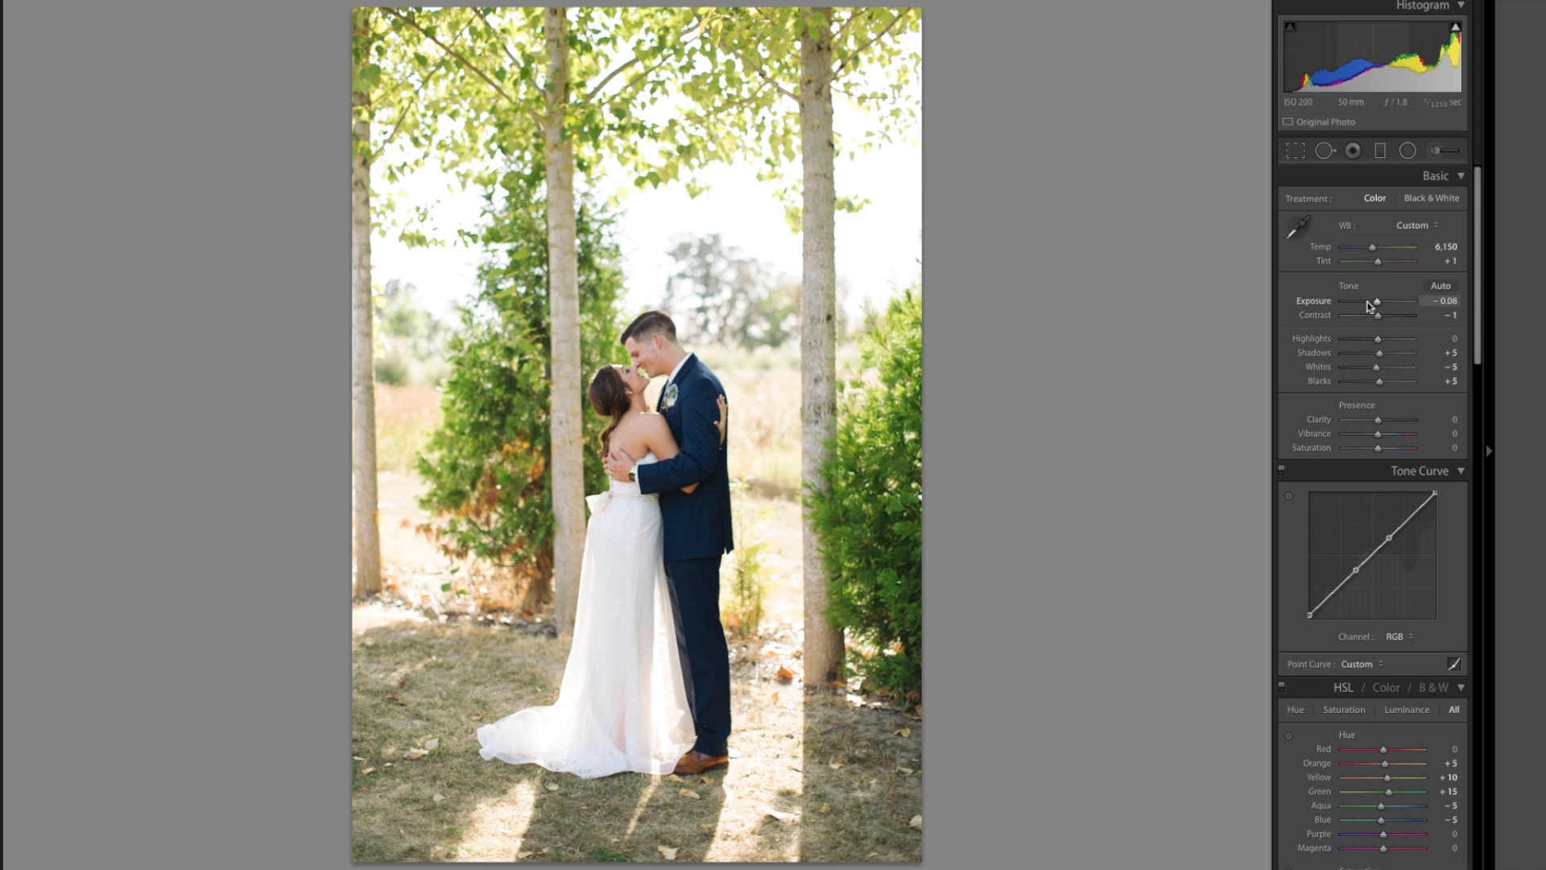
key(Down)
key(Up)
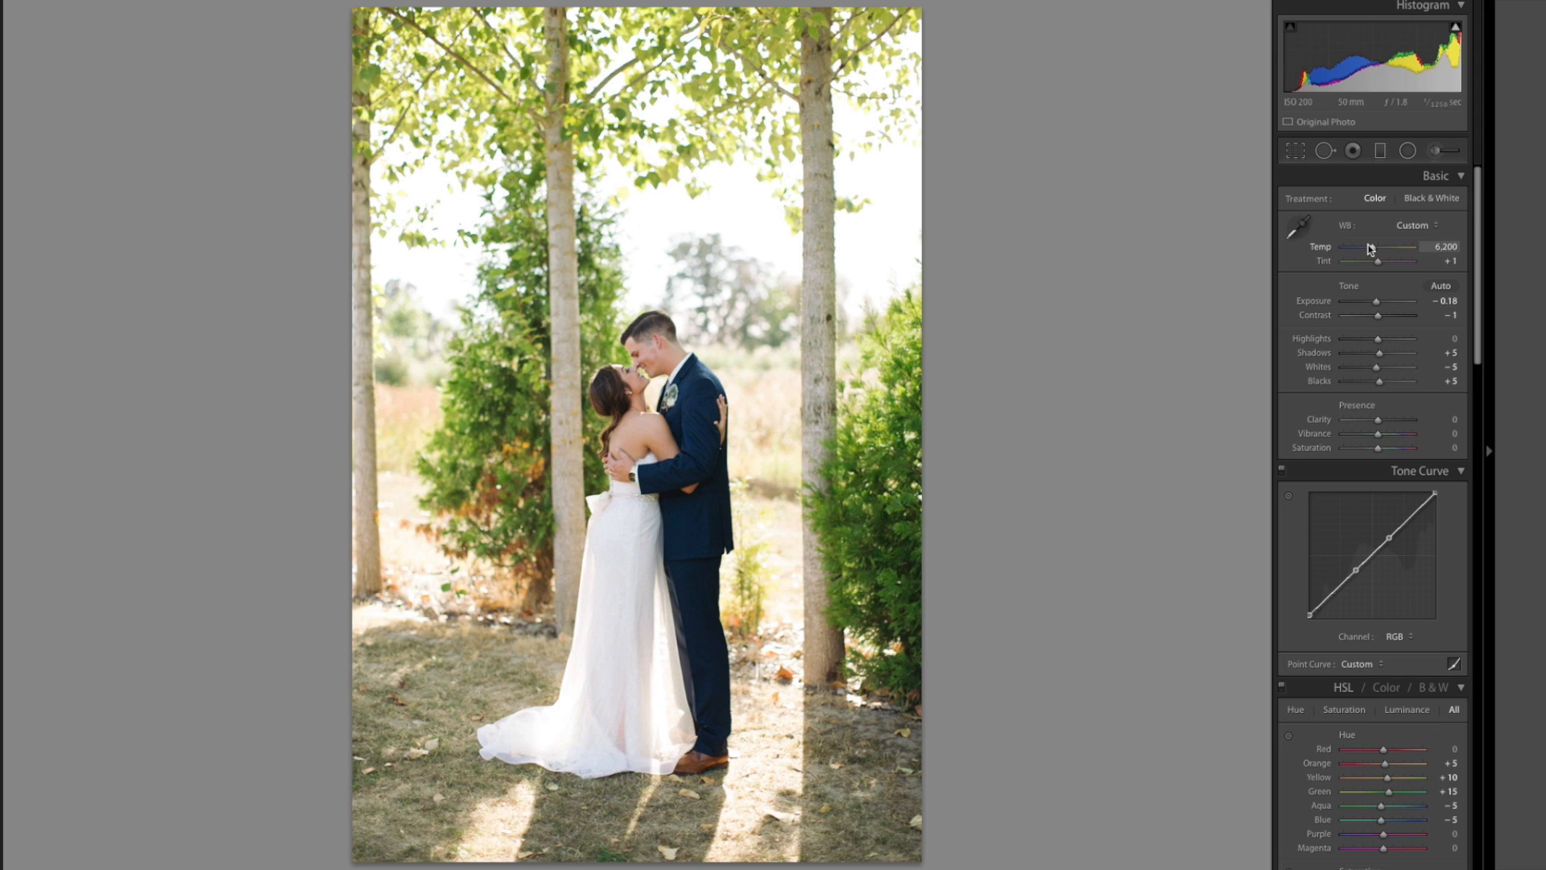
Select the range of photos from the current one through DAV_5871.CR2 and synchronize the current develop settings across them
mouse_move(794, 864)
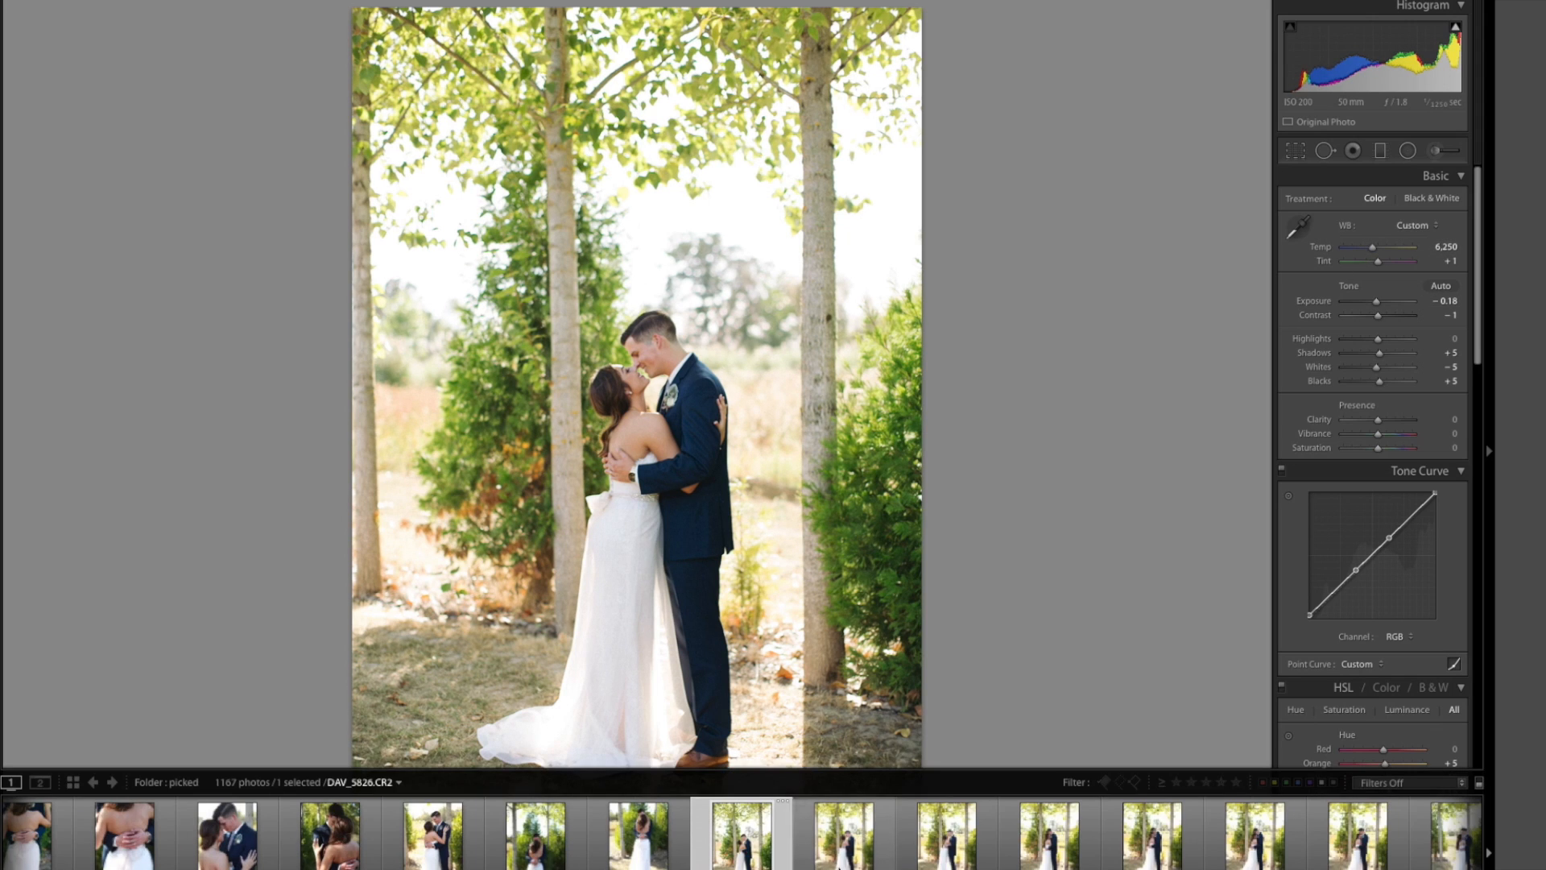
scroll(793, 860, down, 5)
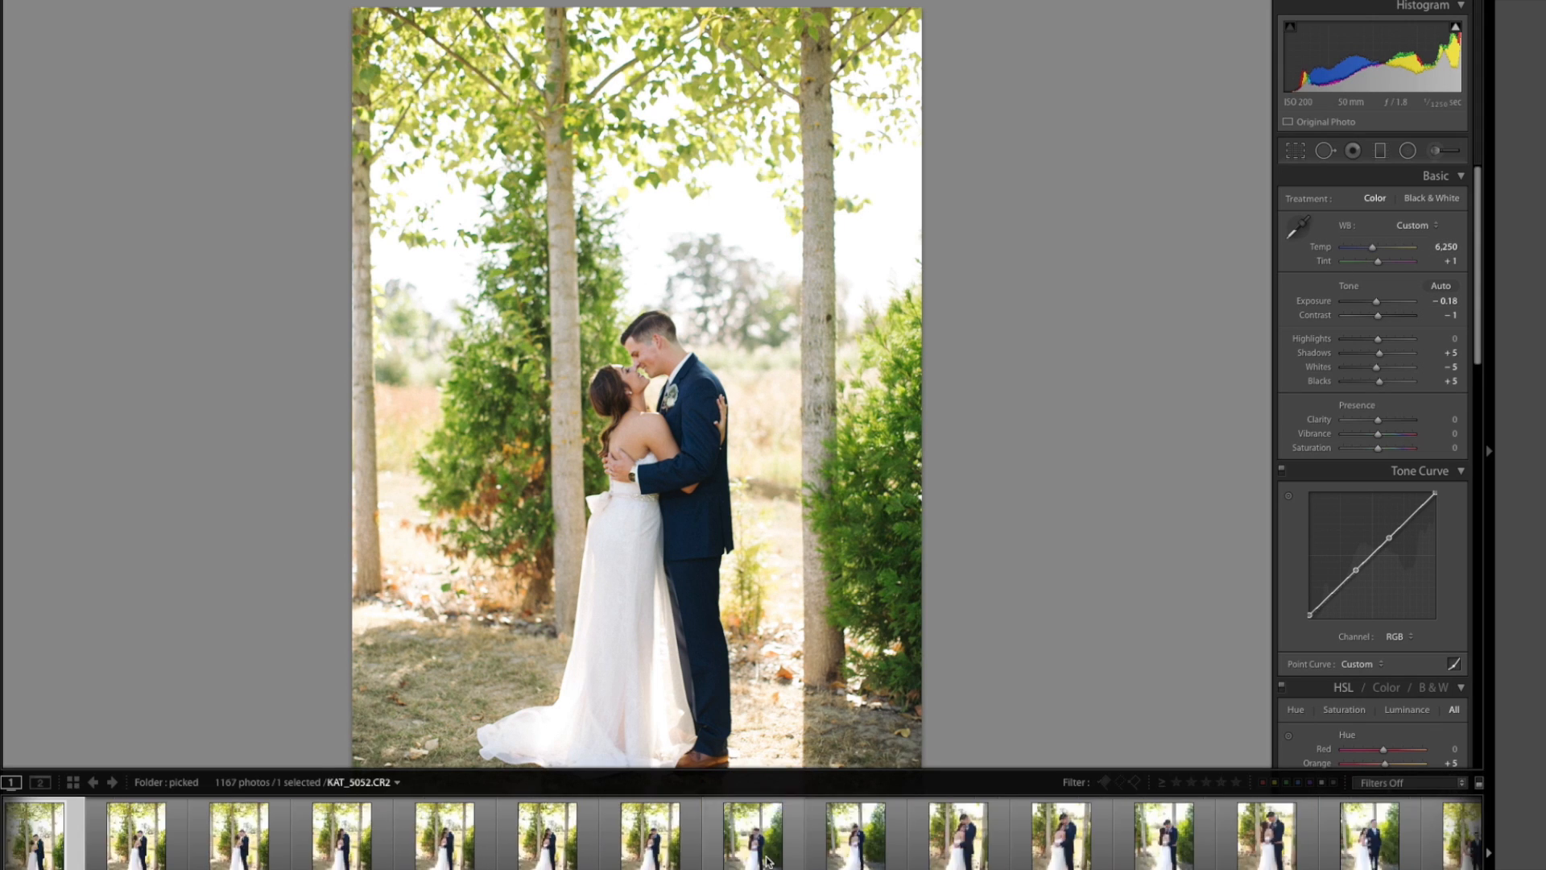
scroll(766, 860, down, 5)
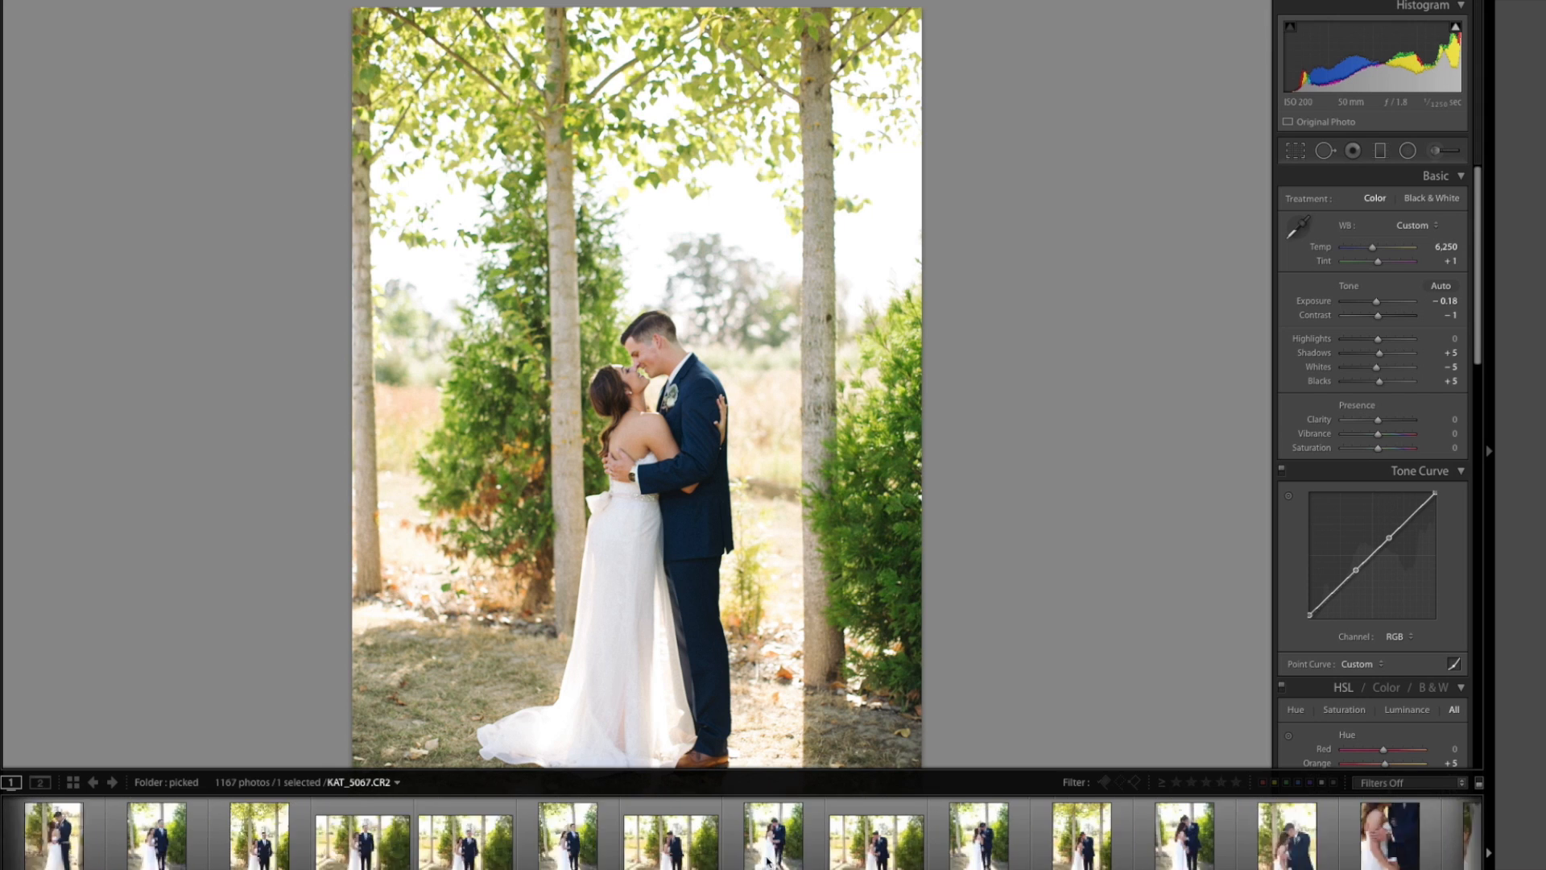
scroll(766, 860, down, 5)
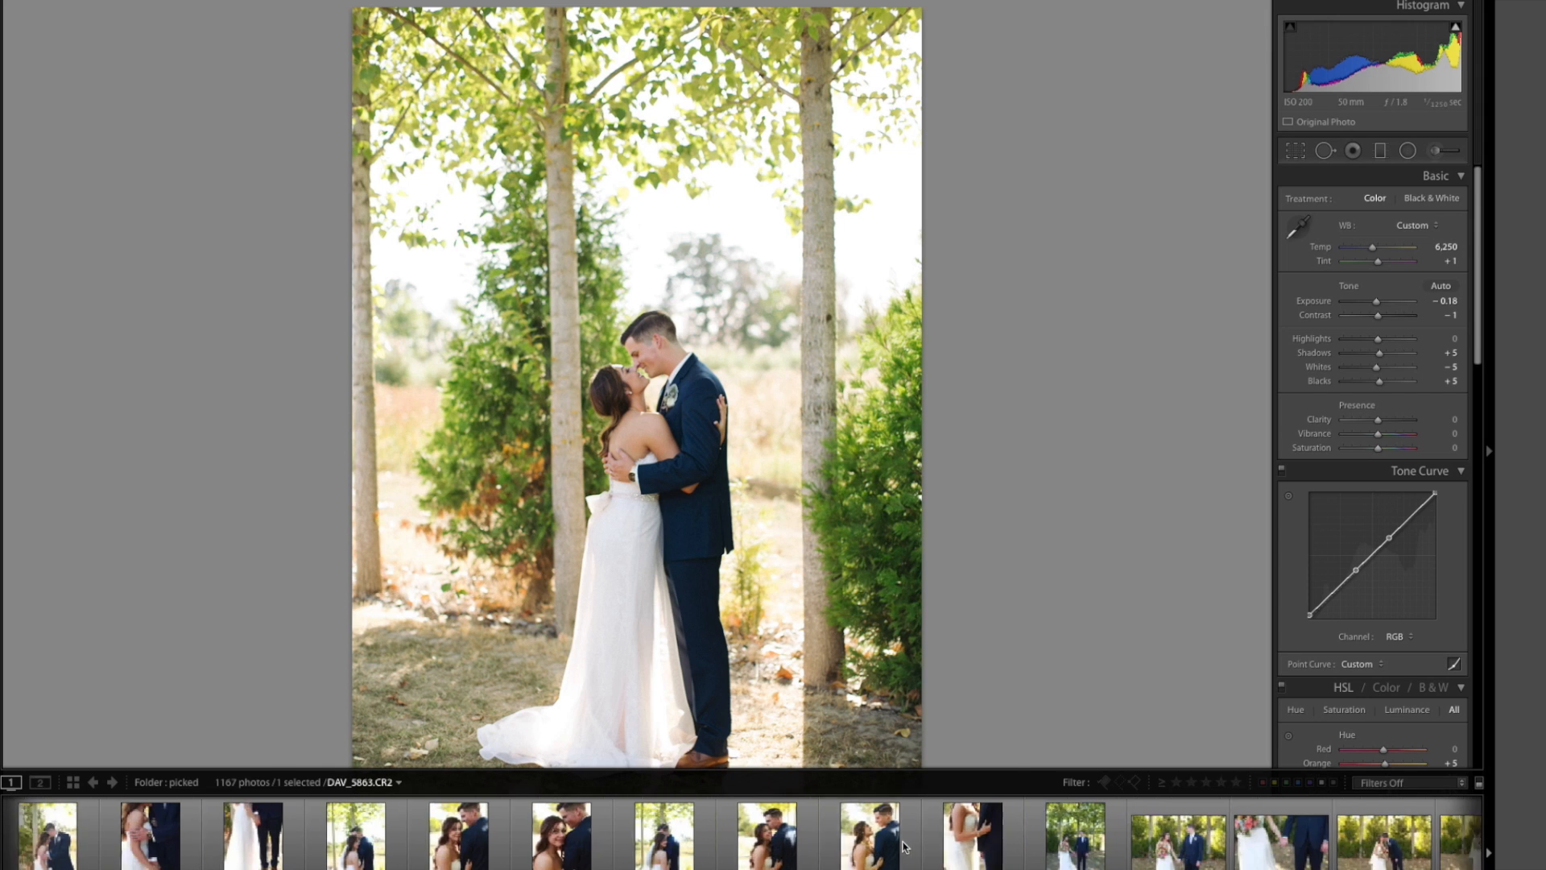
shift+click(973, 843)
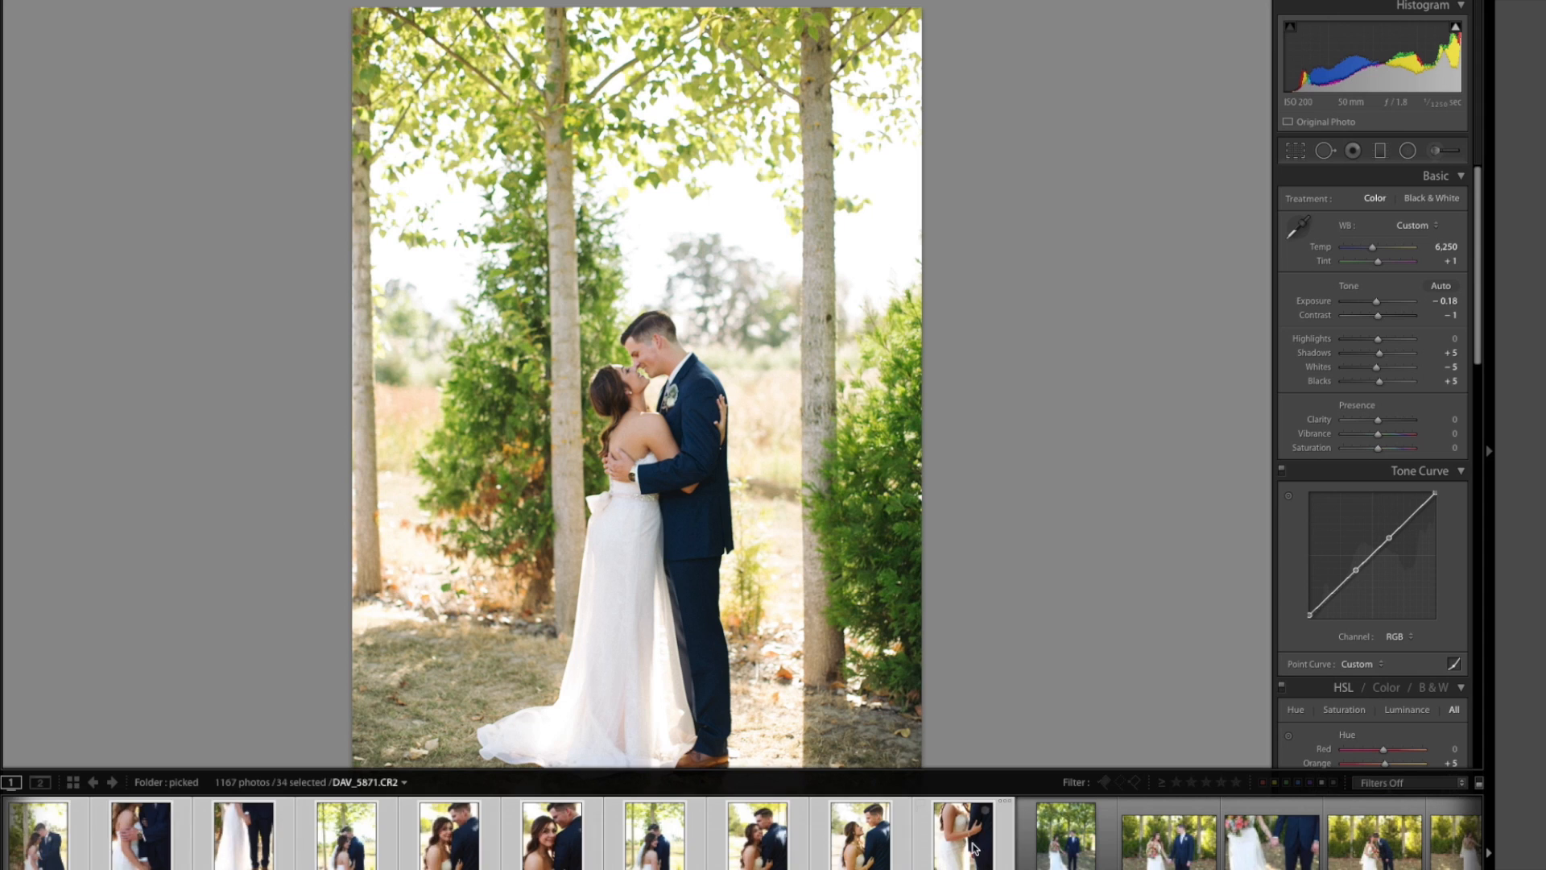
key(super+shift+s)
key(Return)
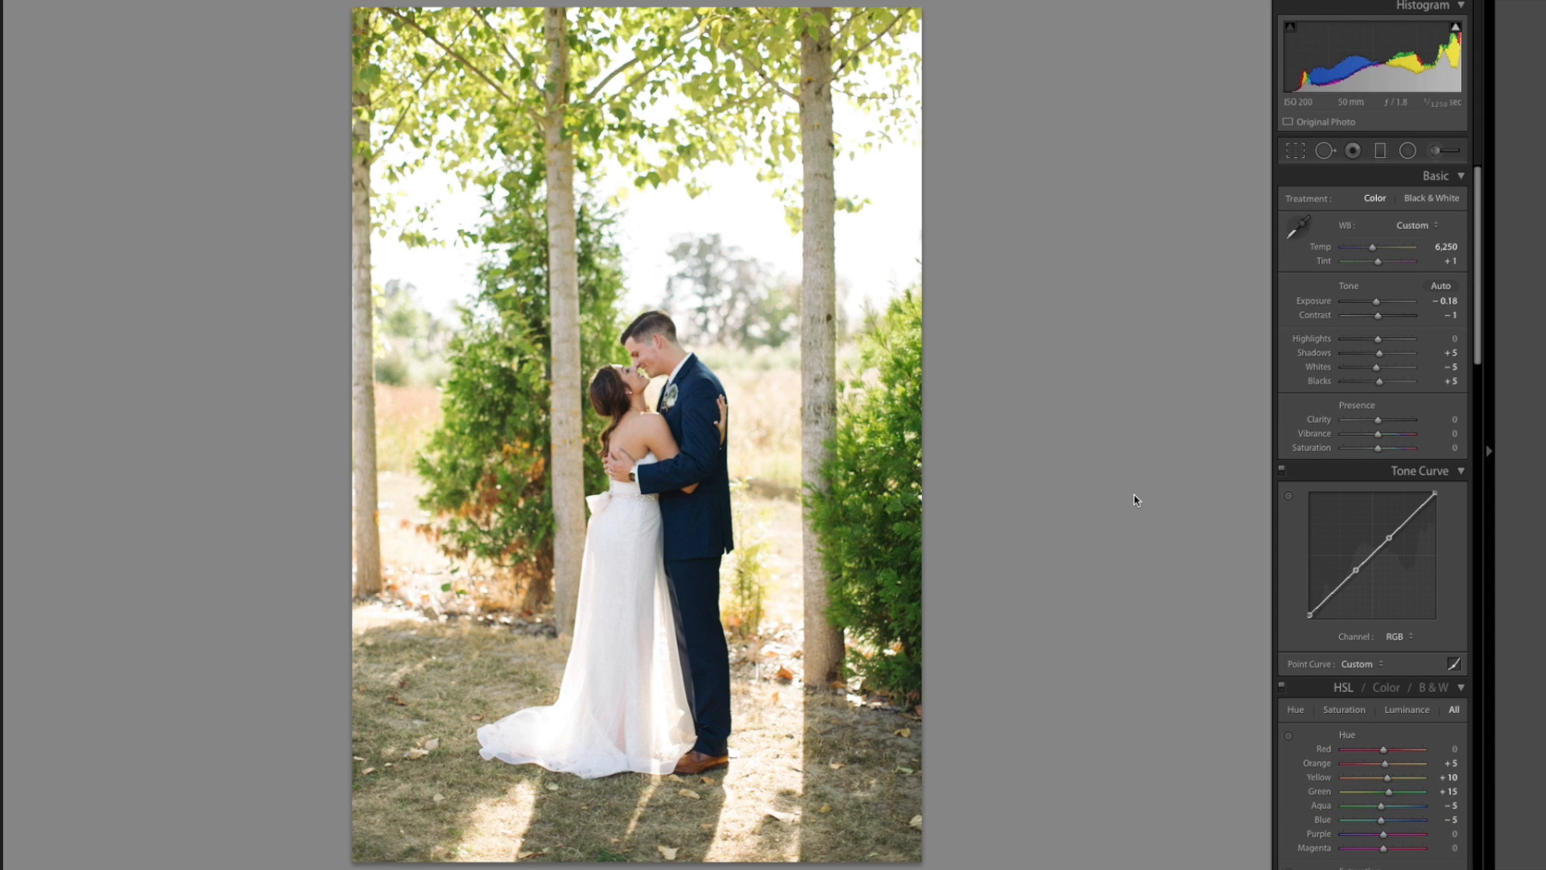
Compare the next photos of the couple face to face and remove the near-duplicate from the catalog without deleting it from disk
key(Right)
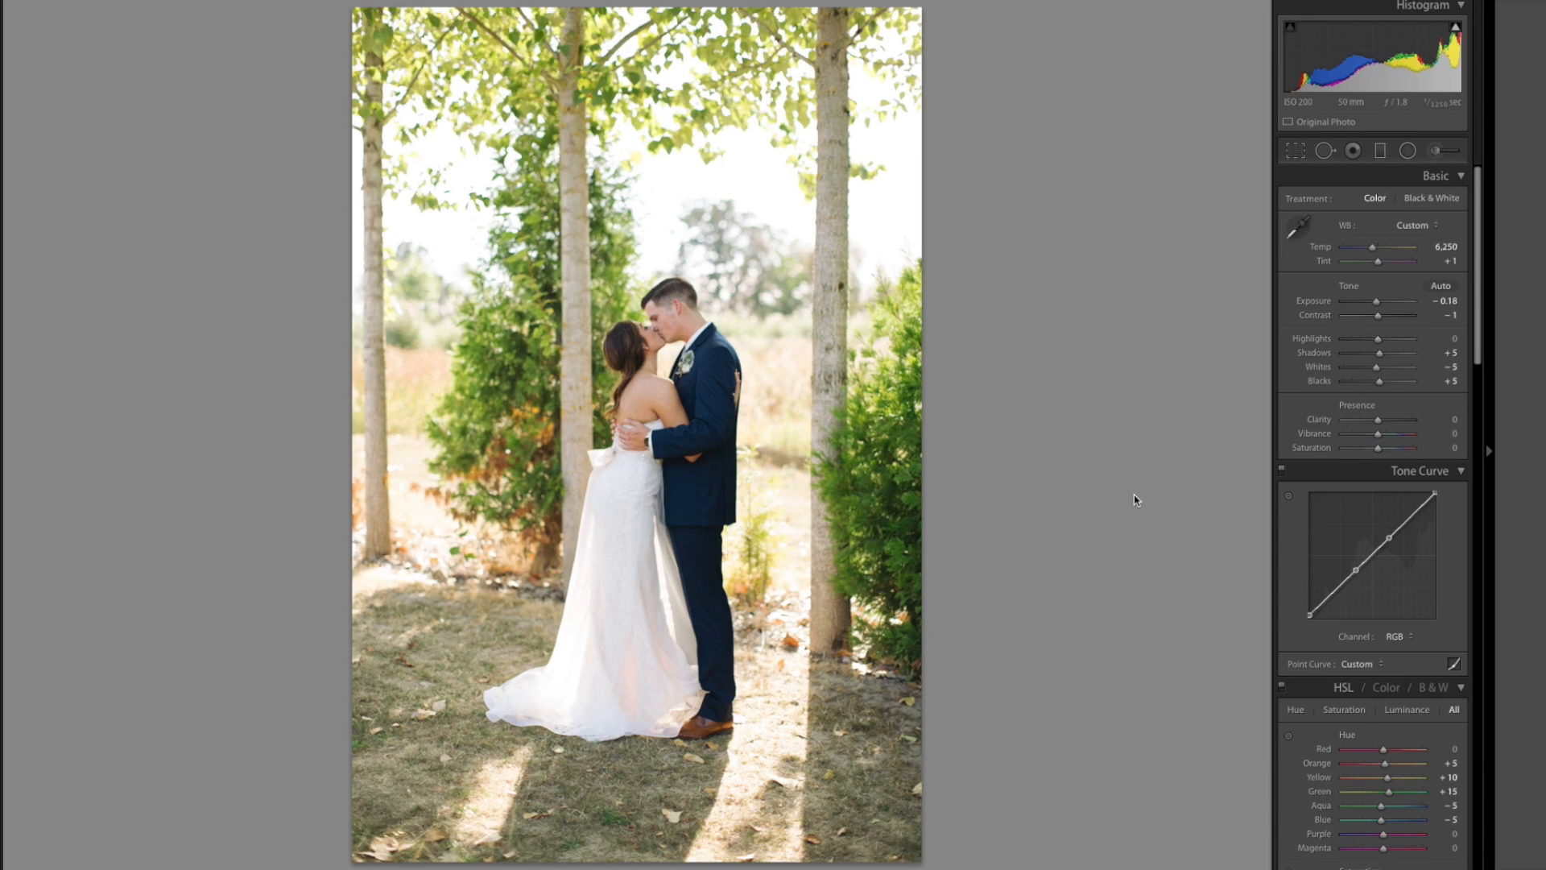
key(Right)
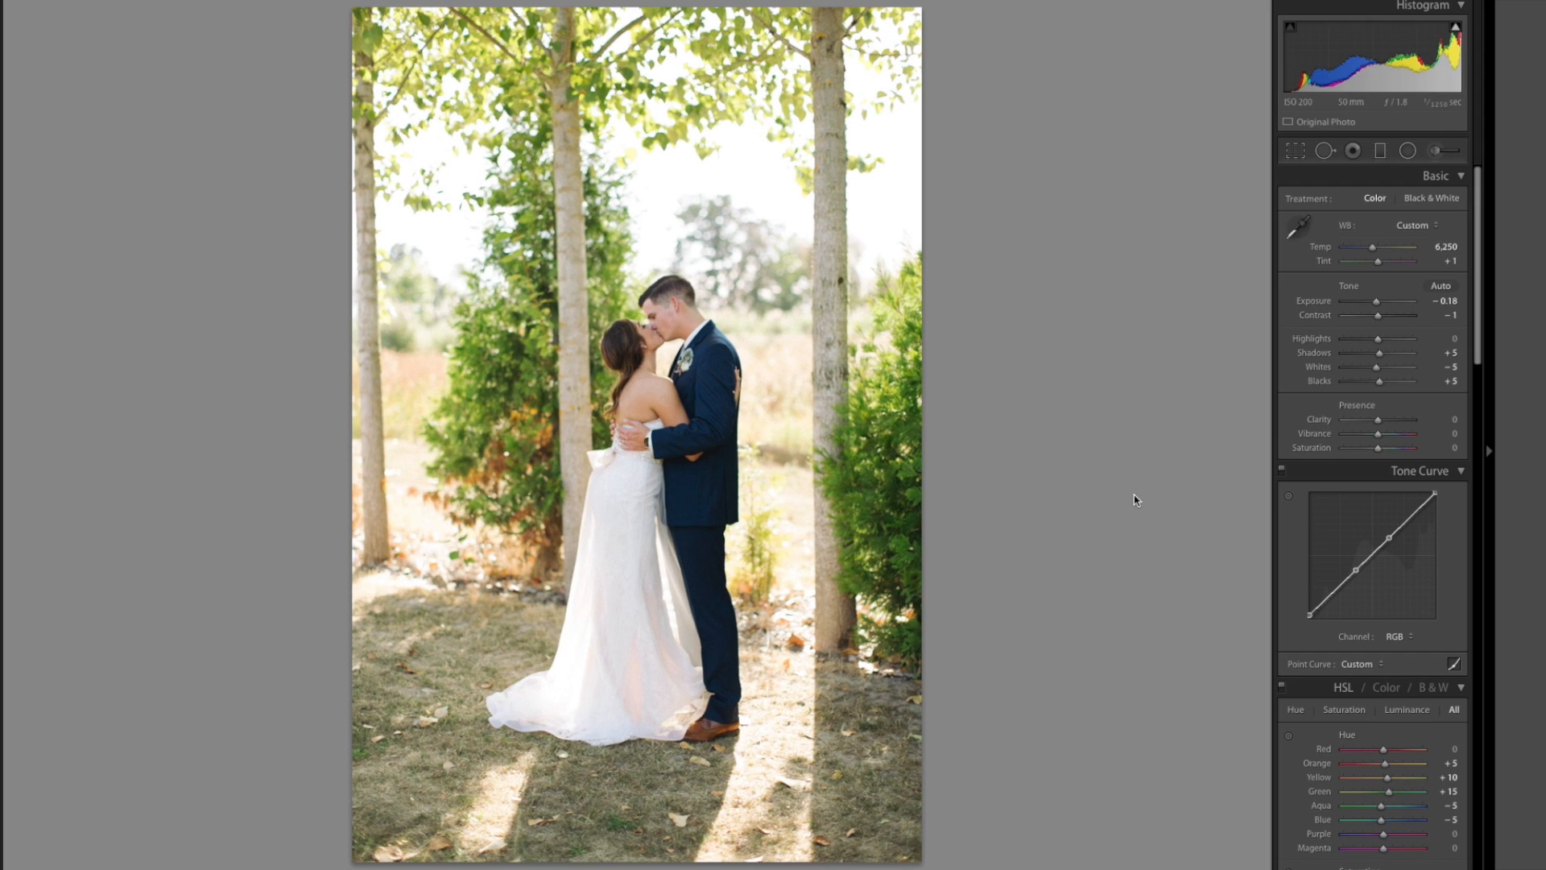
key(Right)
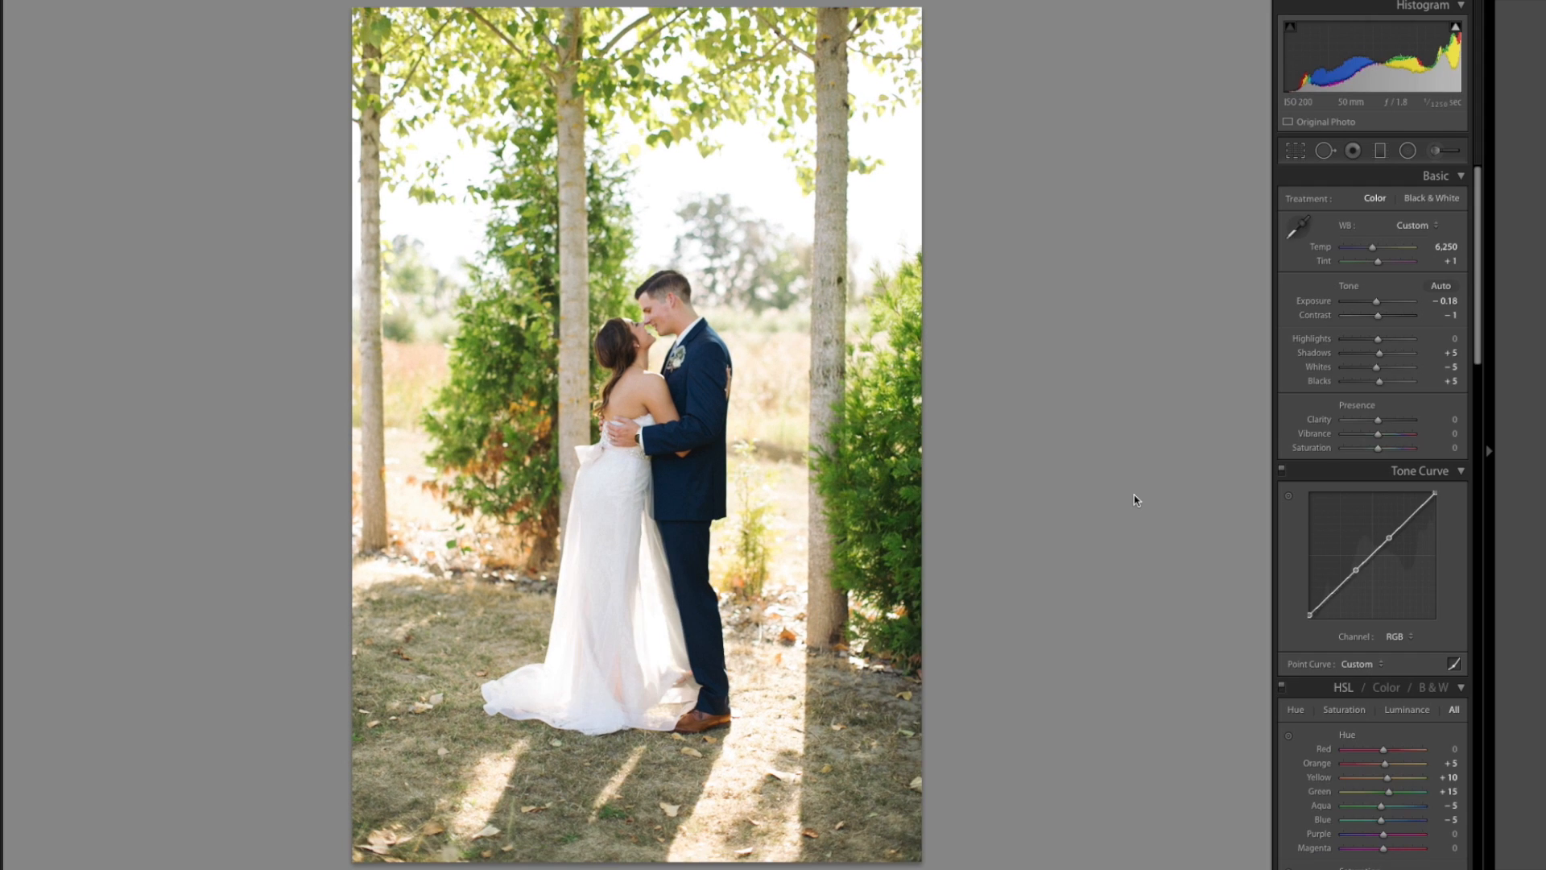
key(Right)
key(Left)
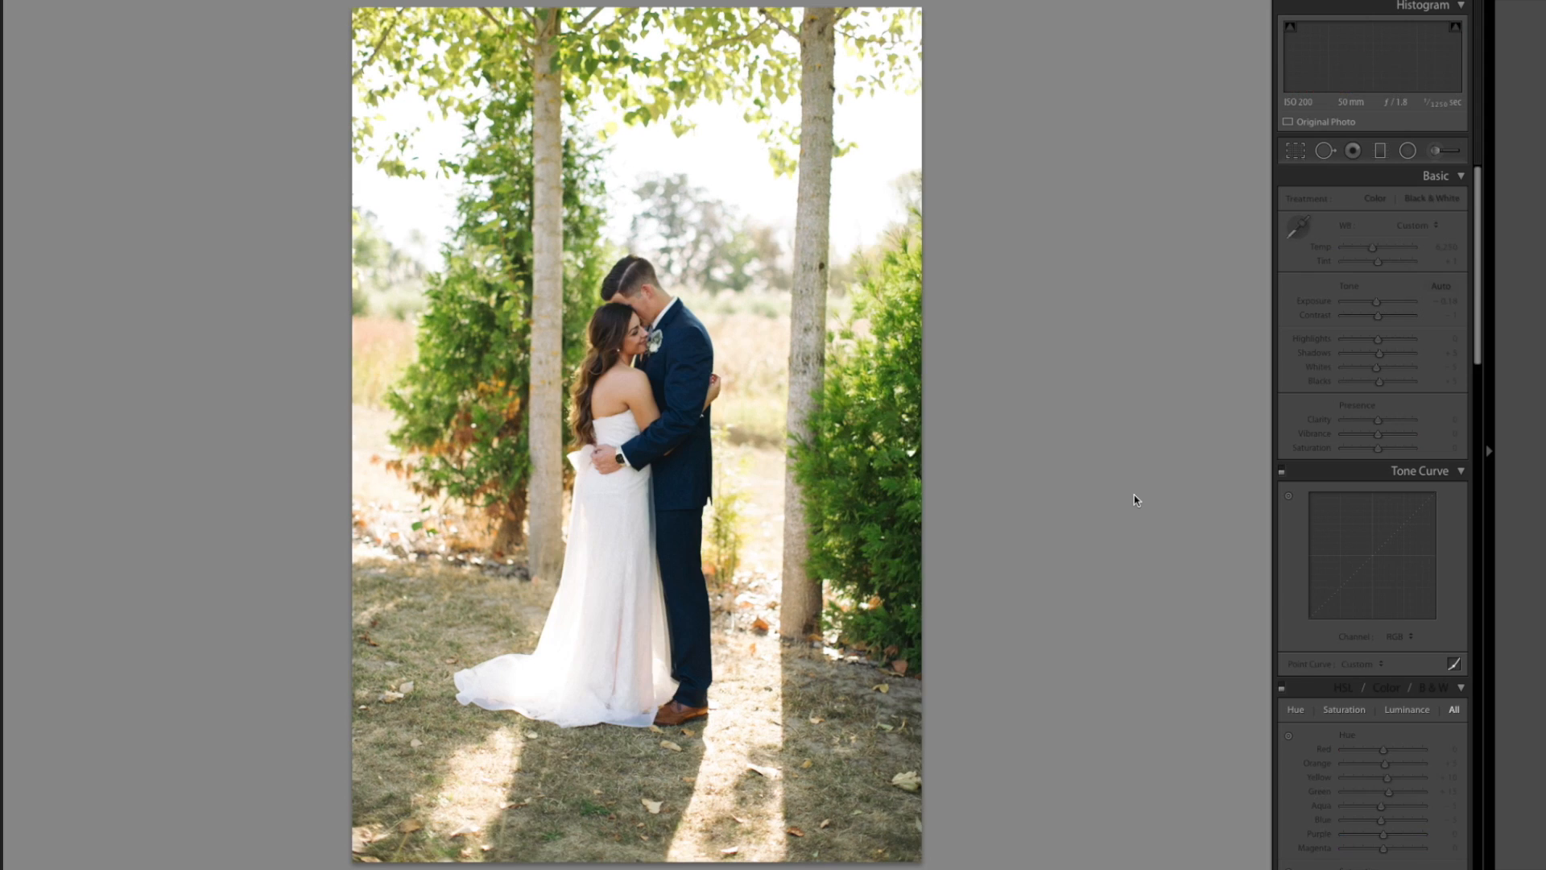
key(Right)
key(Delete)
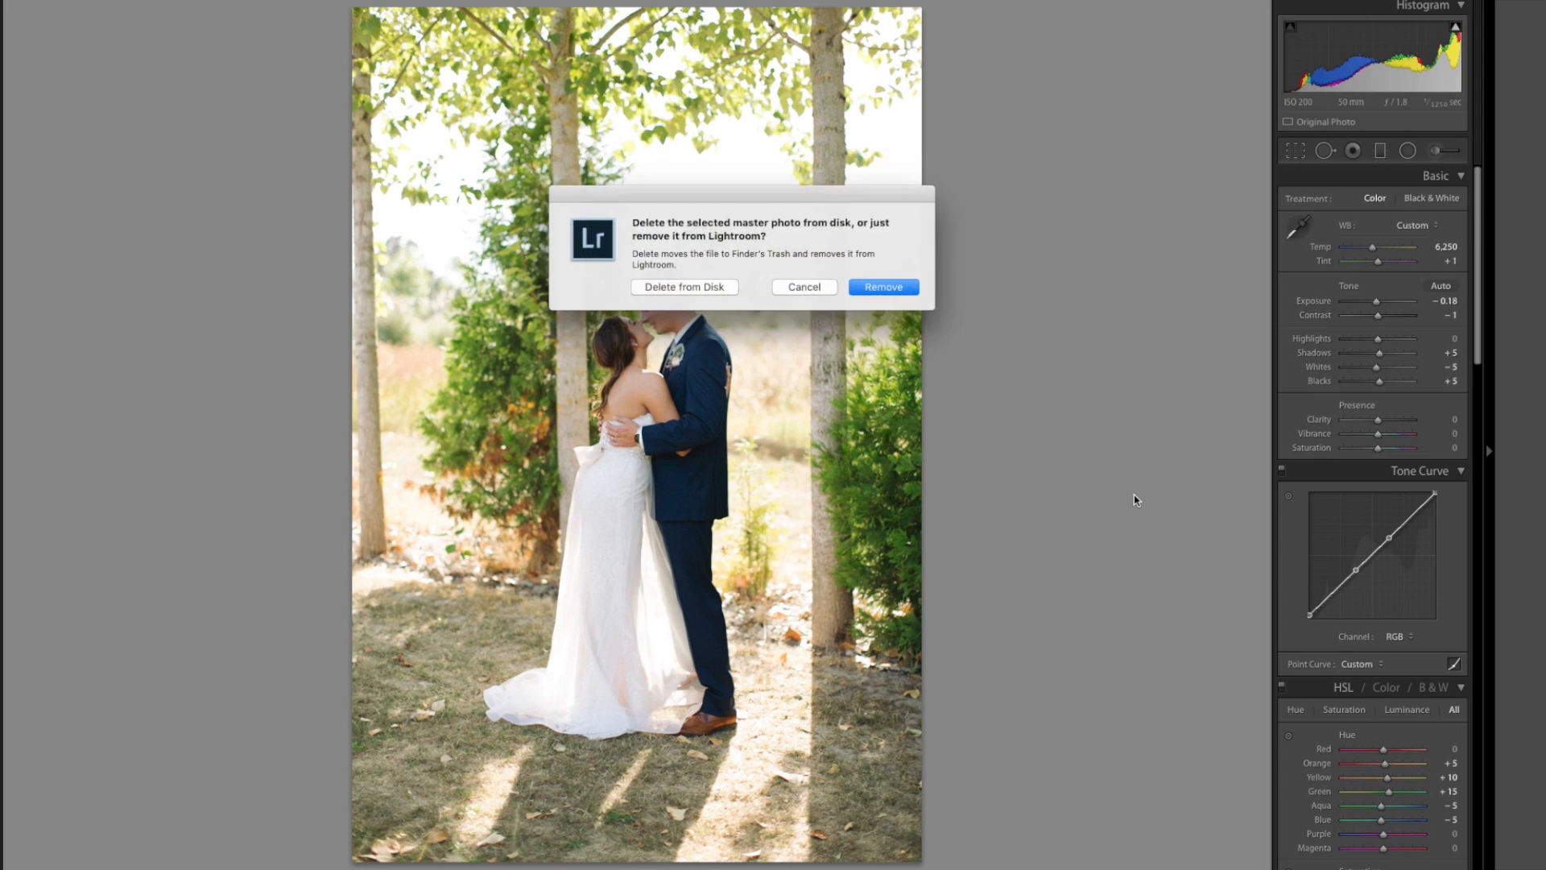
key(Return)
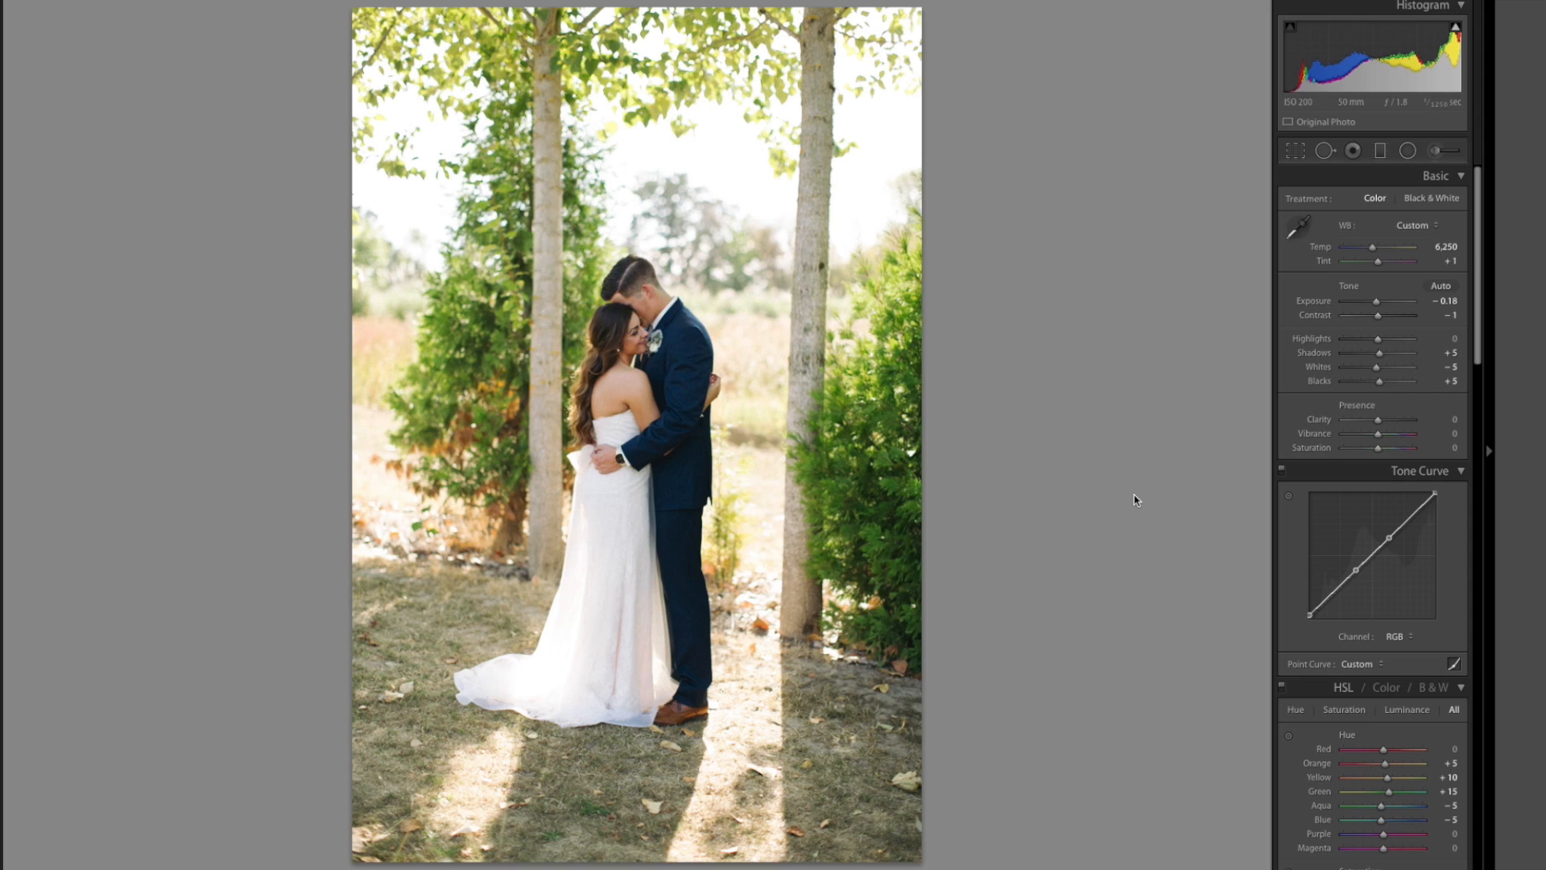
Go through the next embracing-couple photos and brighten the darker ones to an exposure of −0.04
key(Right)
key(Right)
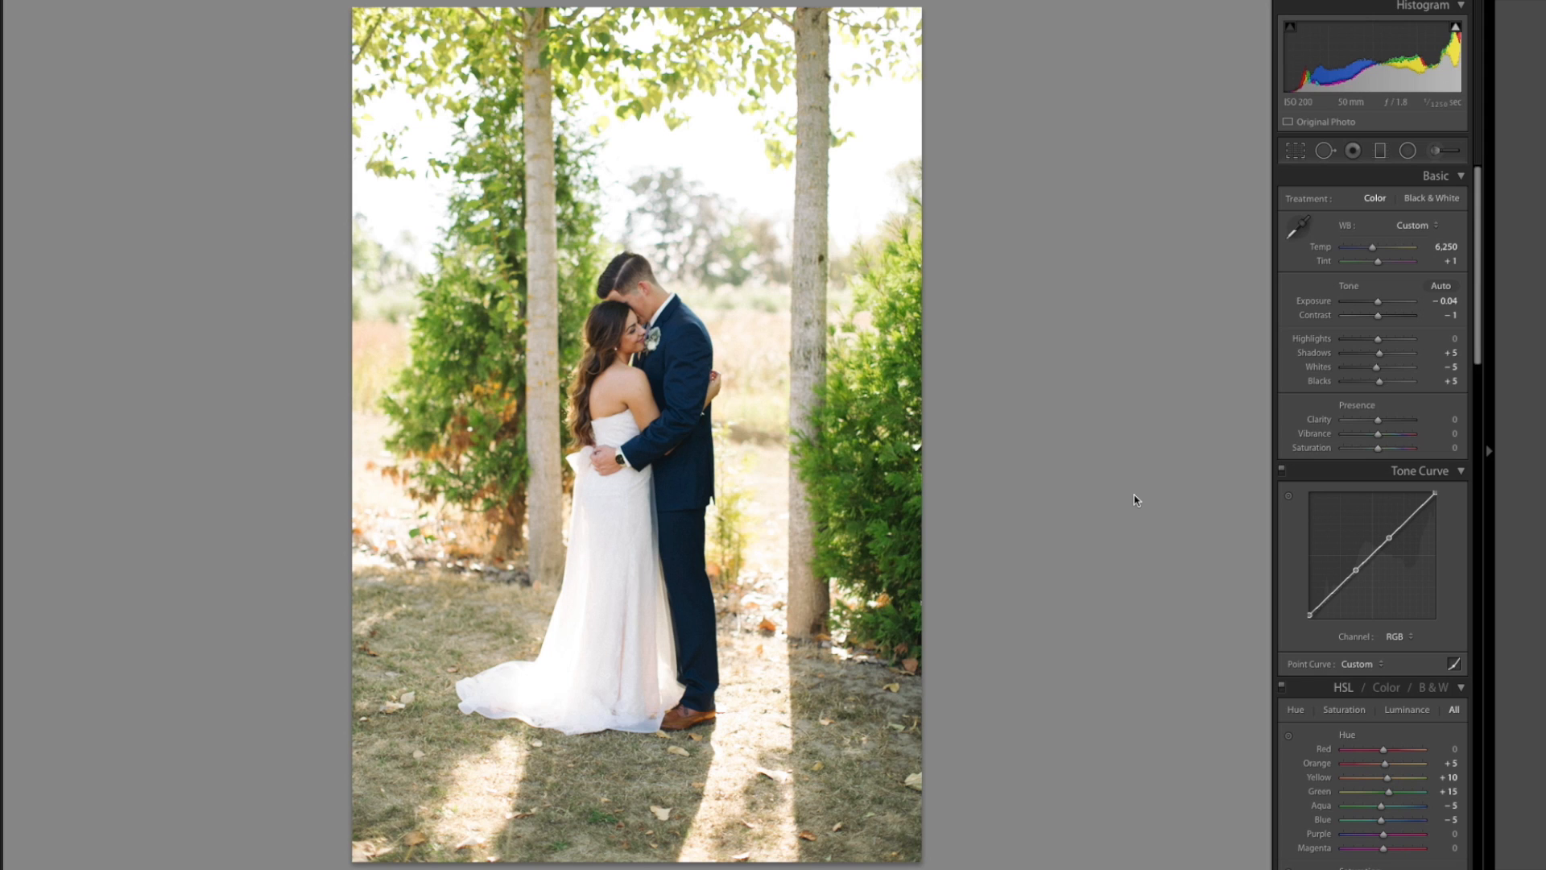
key(Right)
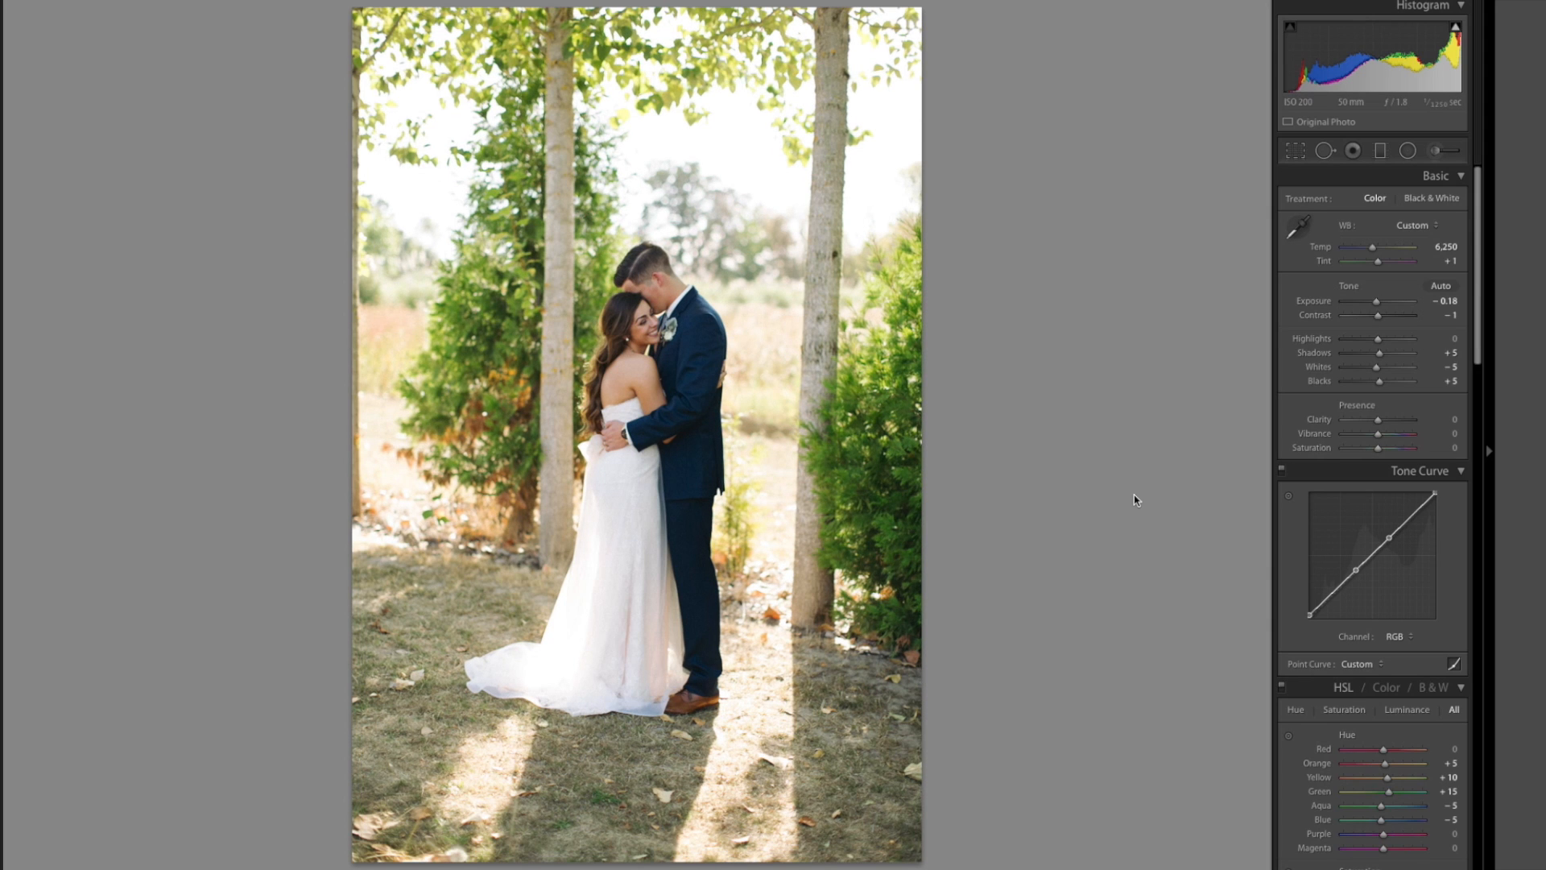
key(Right)
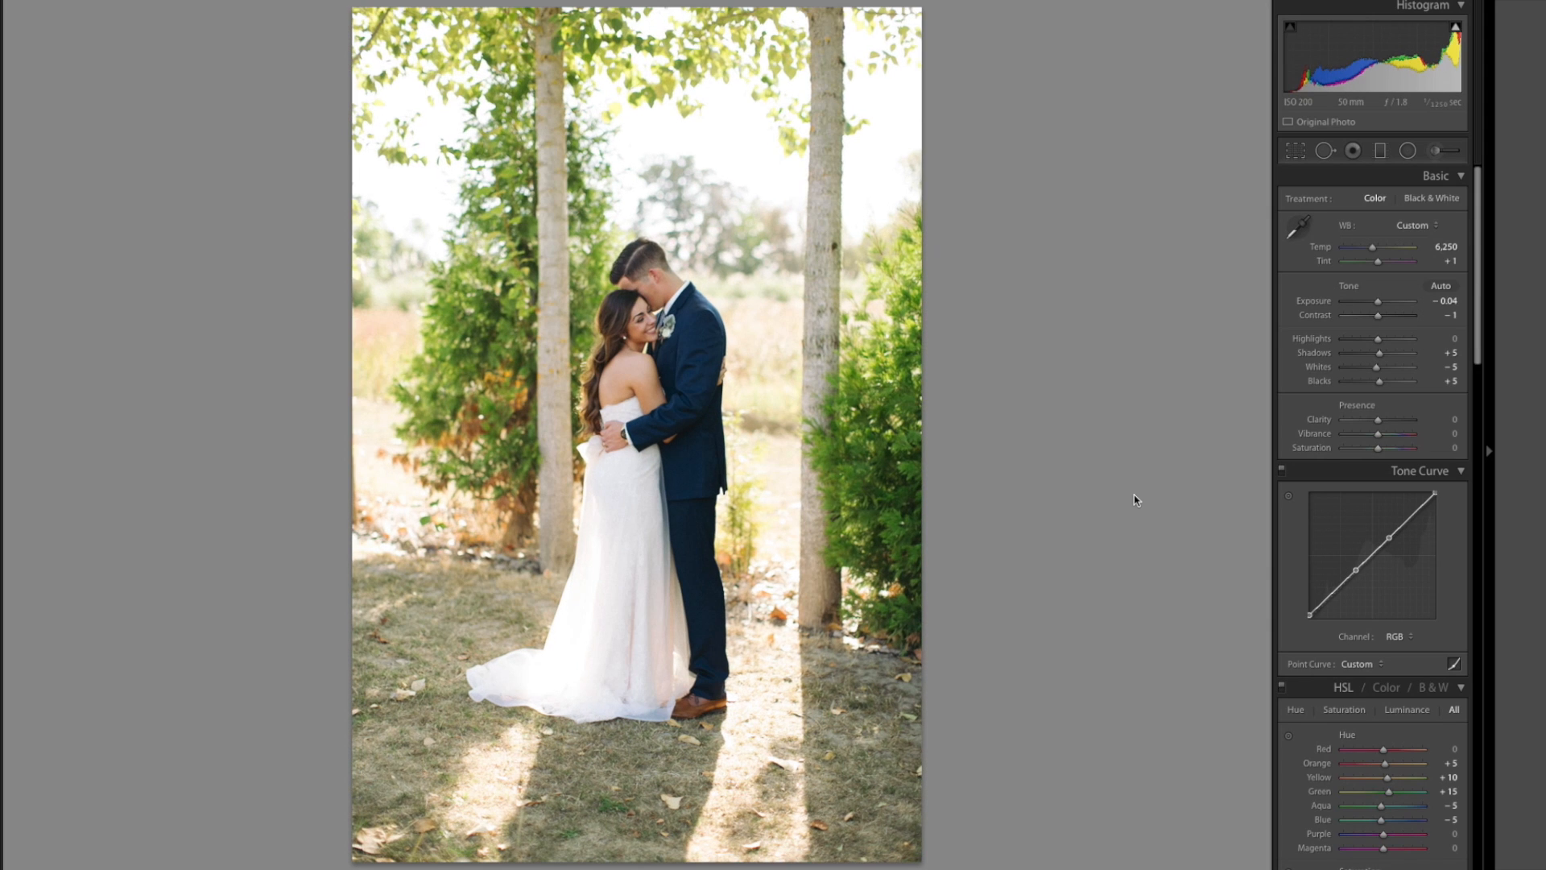
Brighten the photos of the bride leaning on the groom's chest, setting exposure to −0.04 and then +0.04
key(Right)
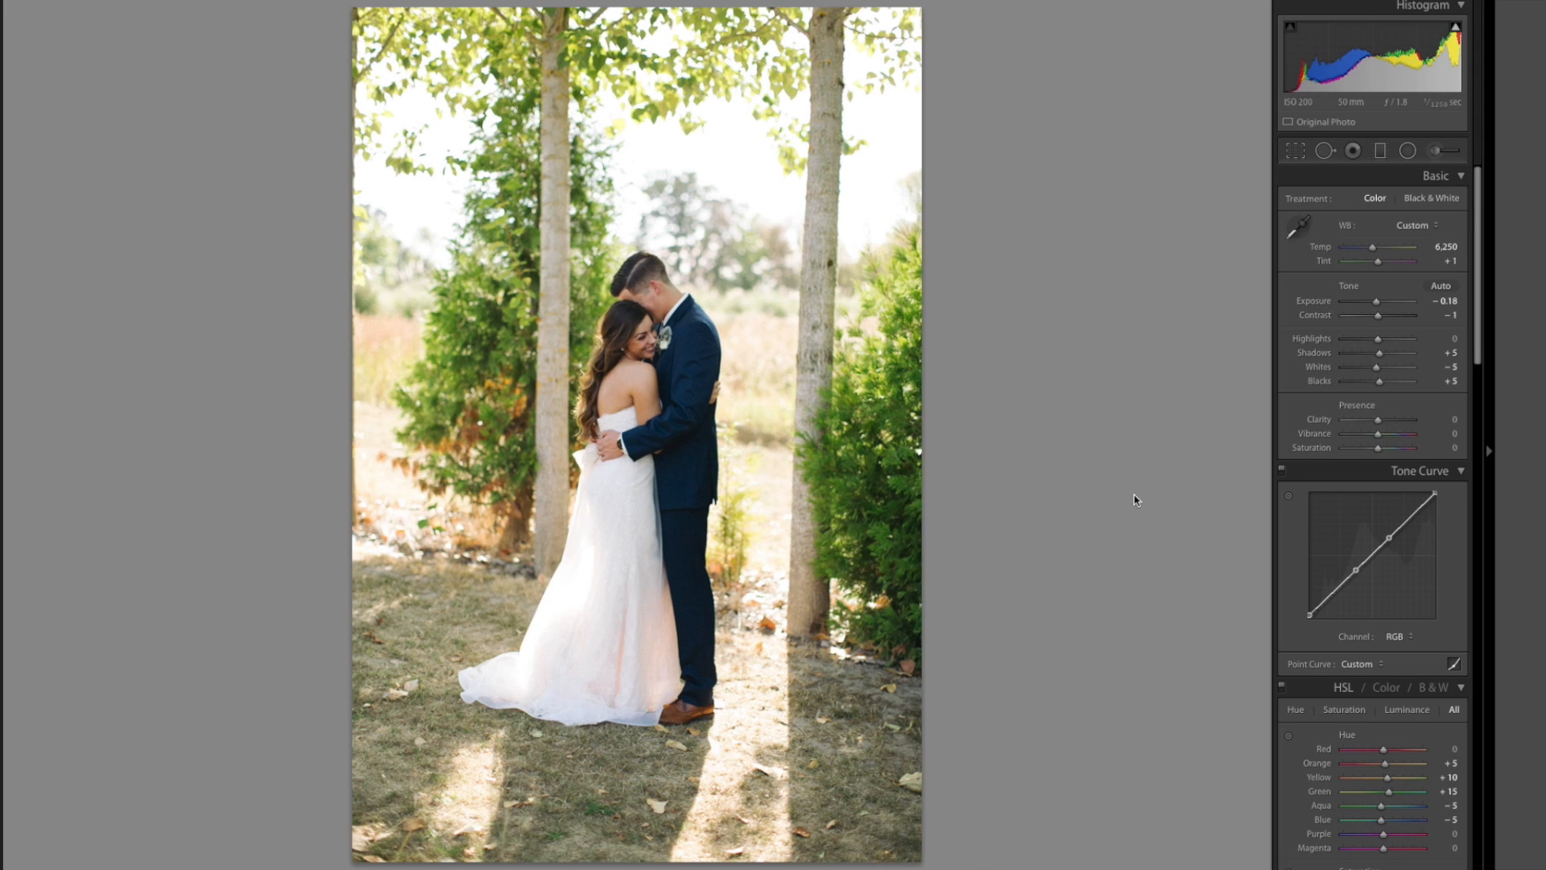
key(Right)
key(Right)
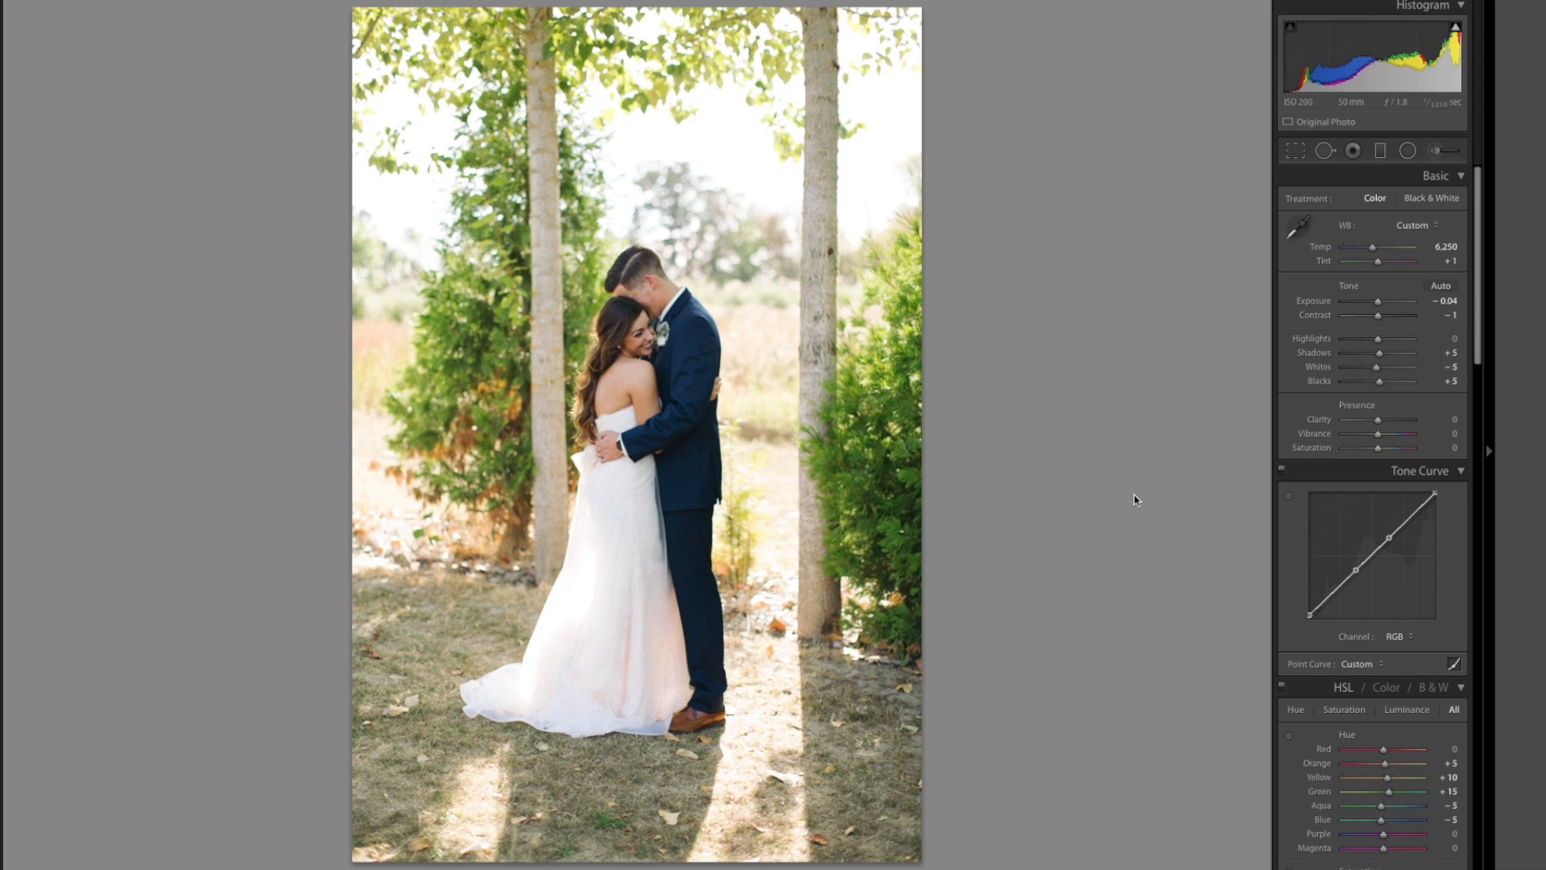
key(Right)
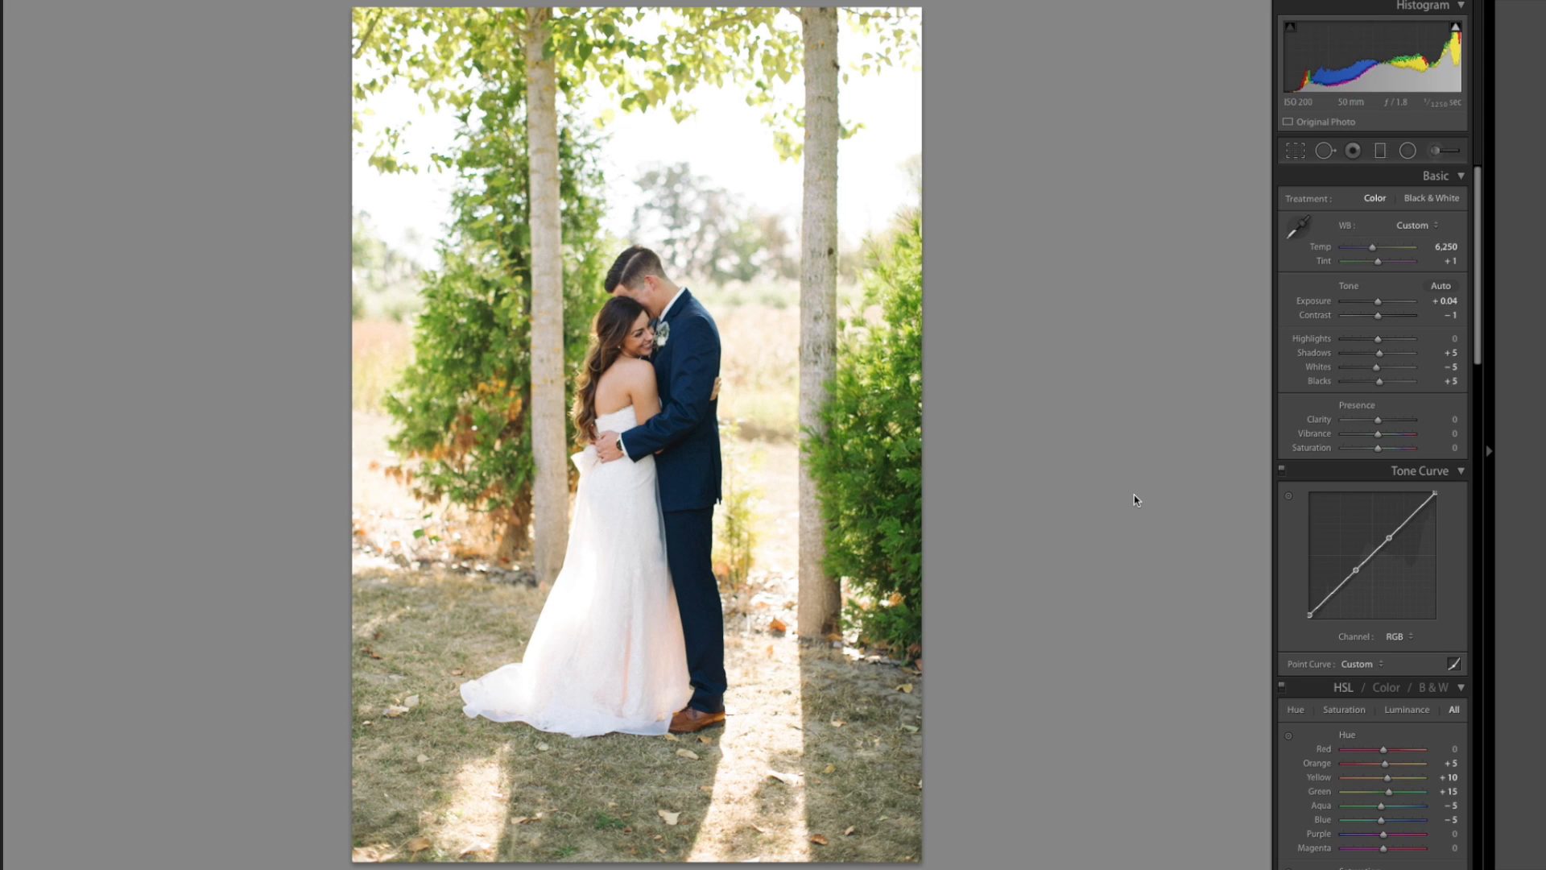
key(Right)
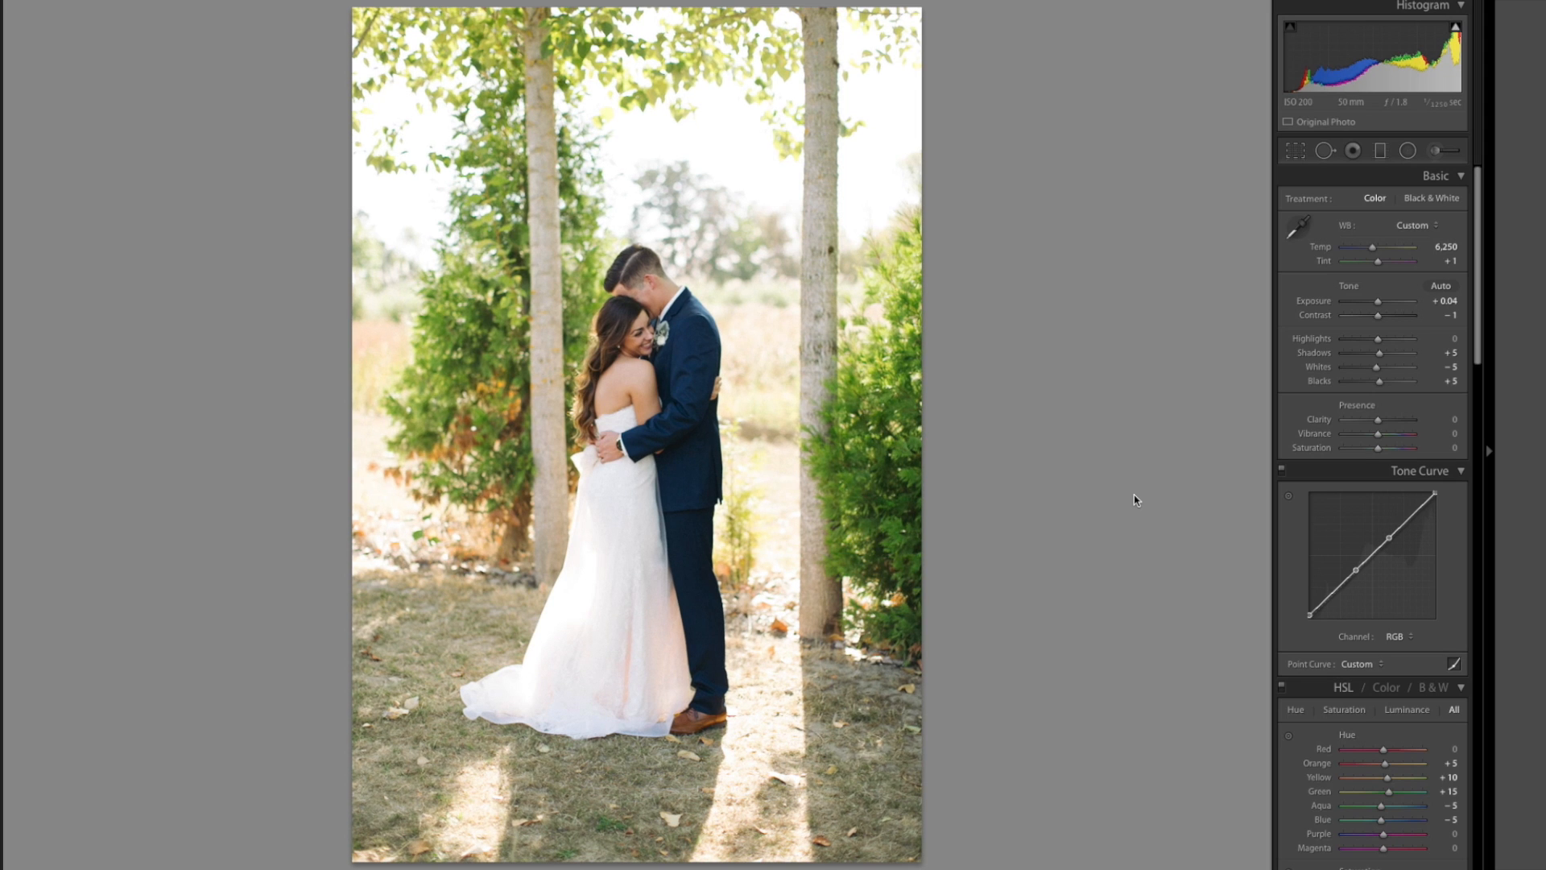
key(Right)
Set the exposure to −0.04 for the photo of the bride smiling with the groom looking down at her
key(Right)
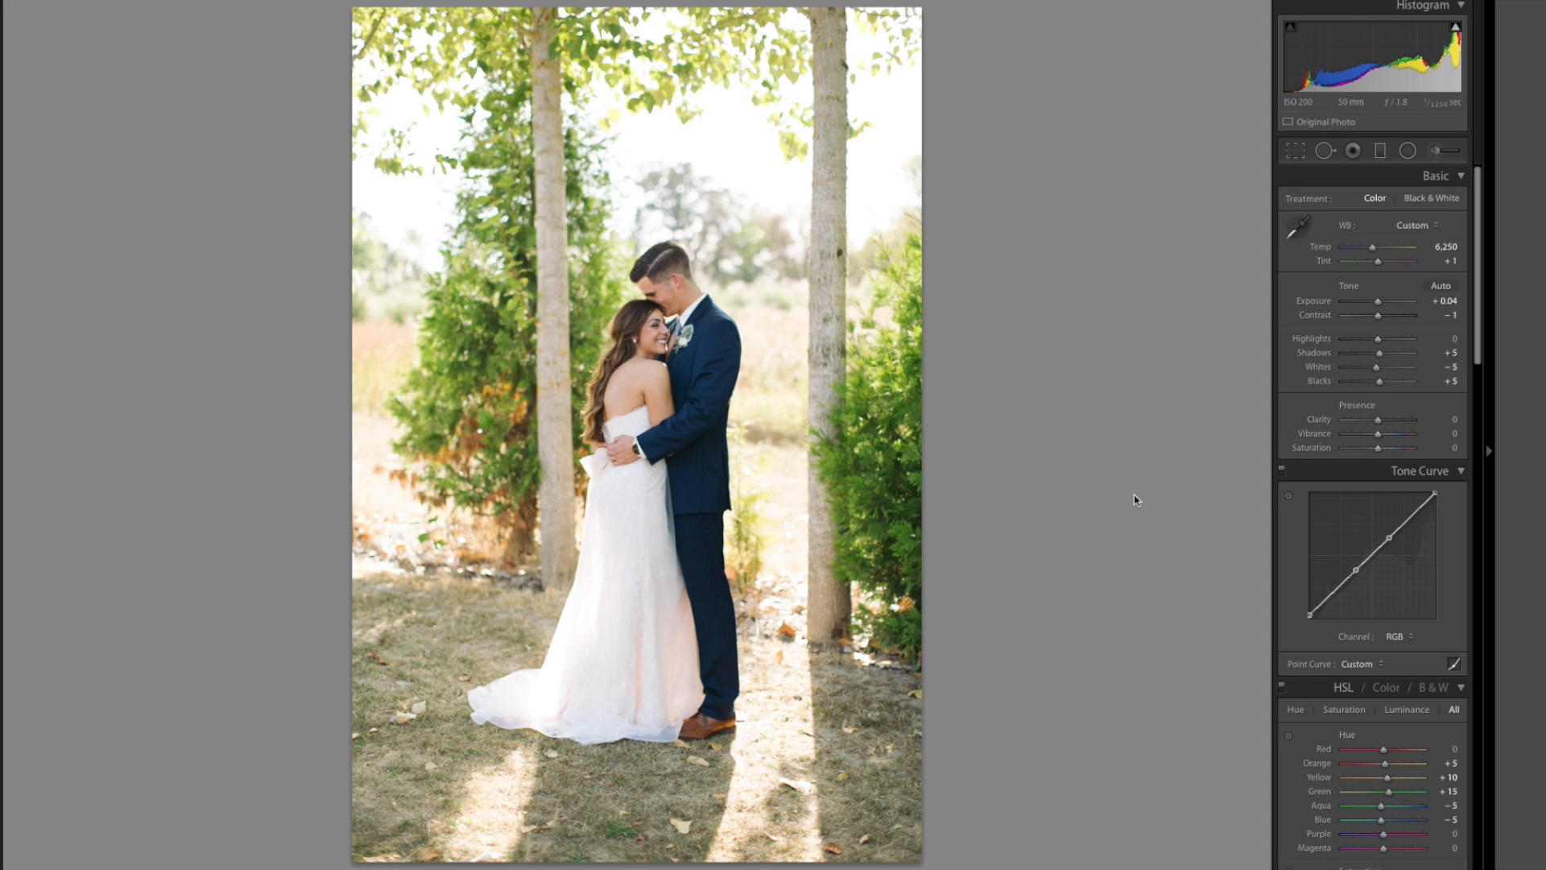
key(Right)
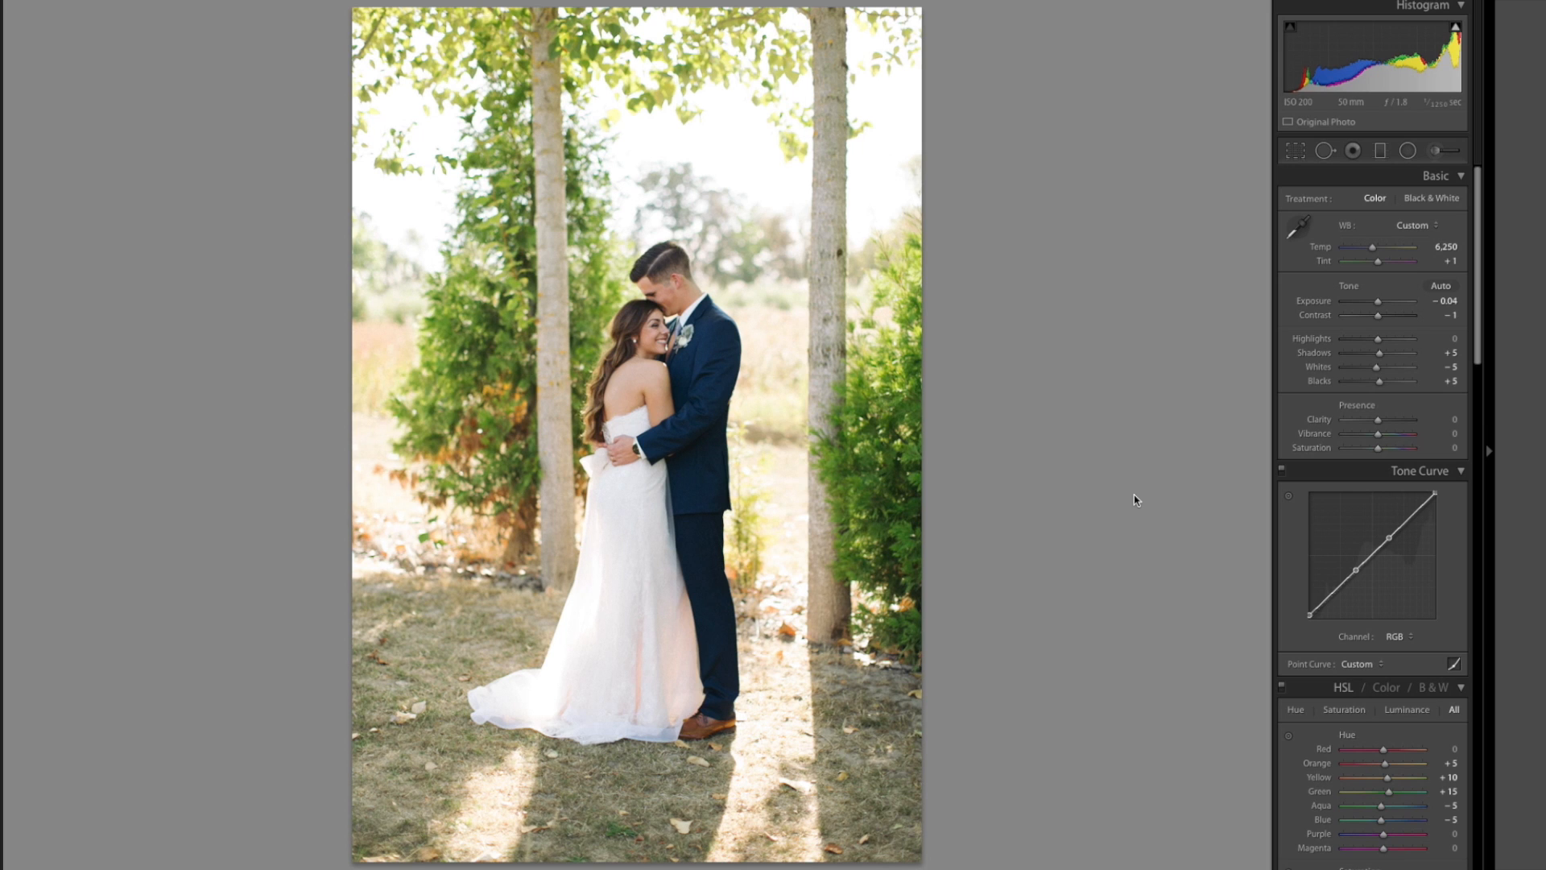
key(Right)
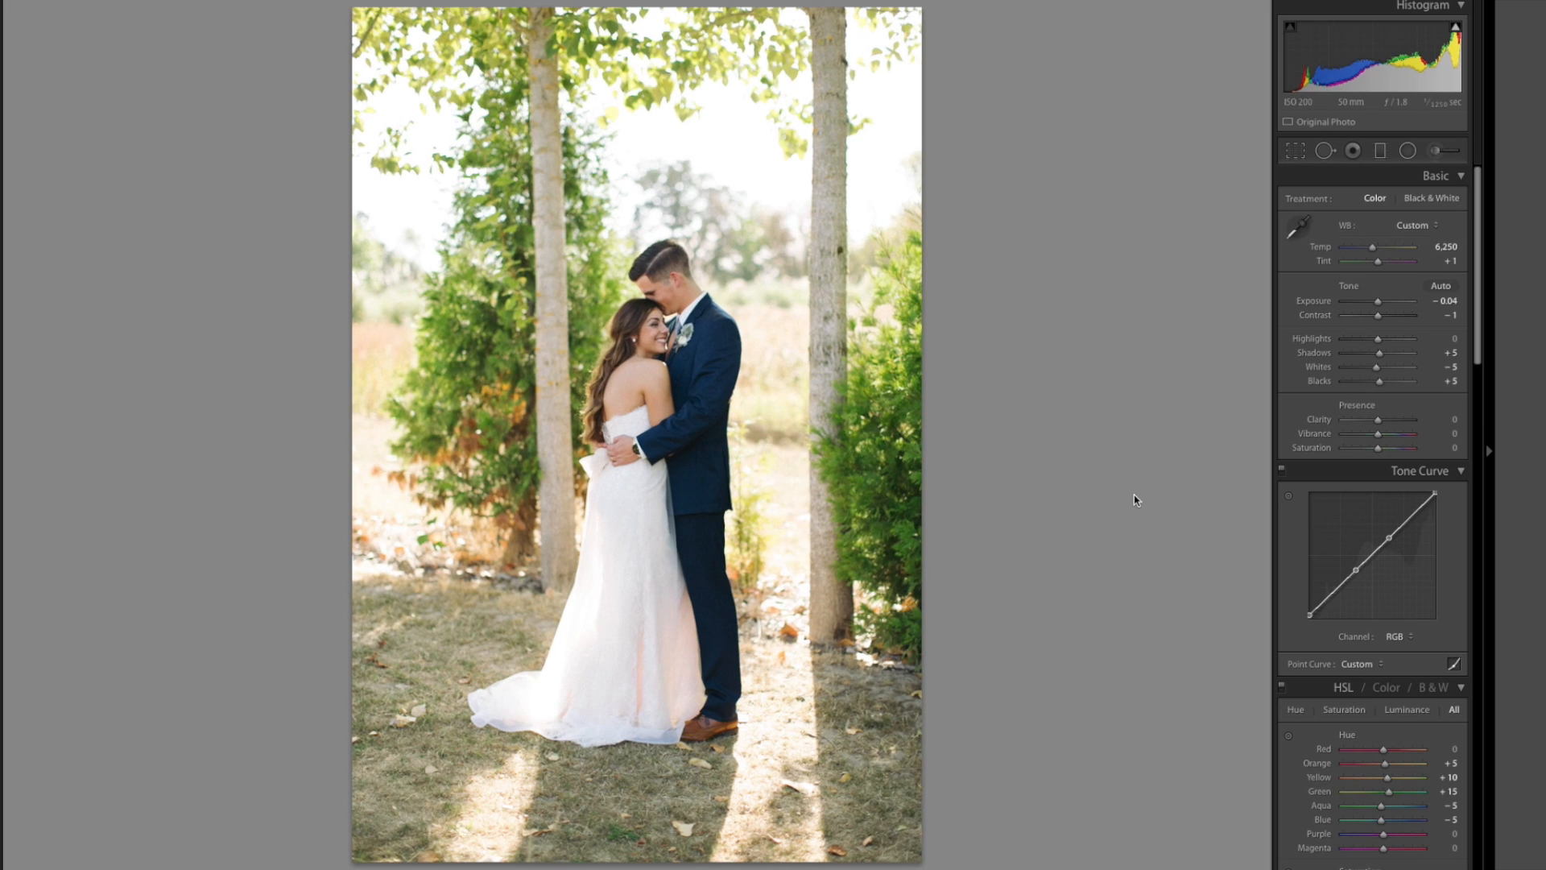
Raise the exposure of the first 35 mm photo beside the dark evergreen to +0.12
key(Right)
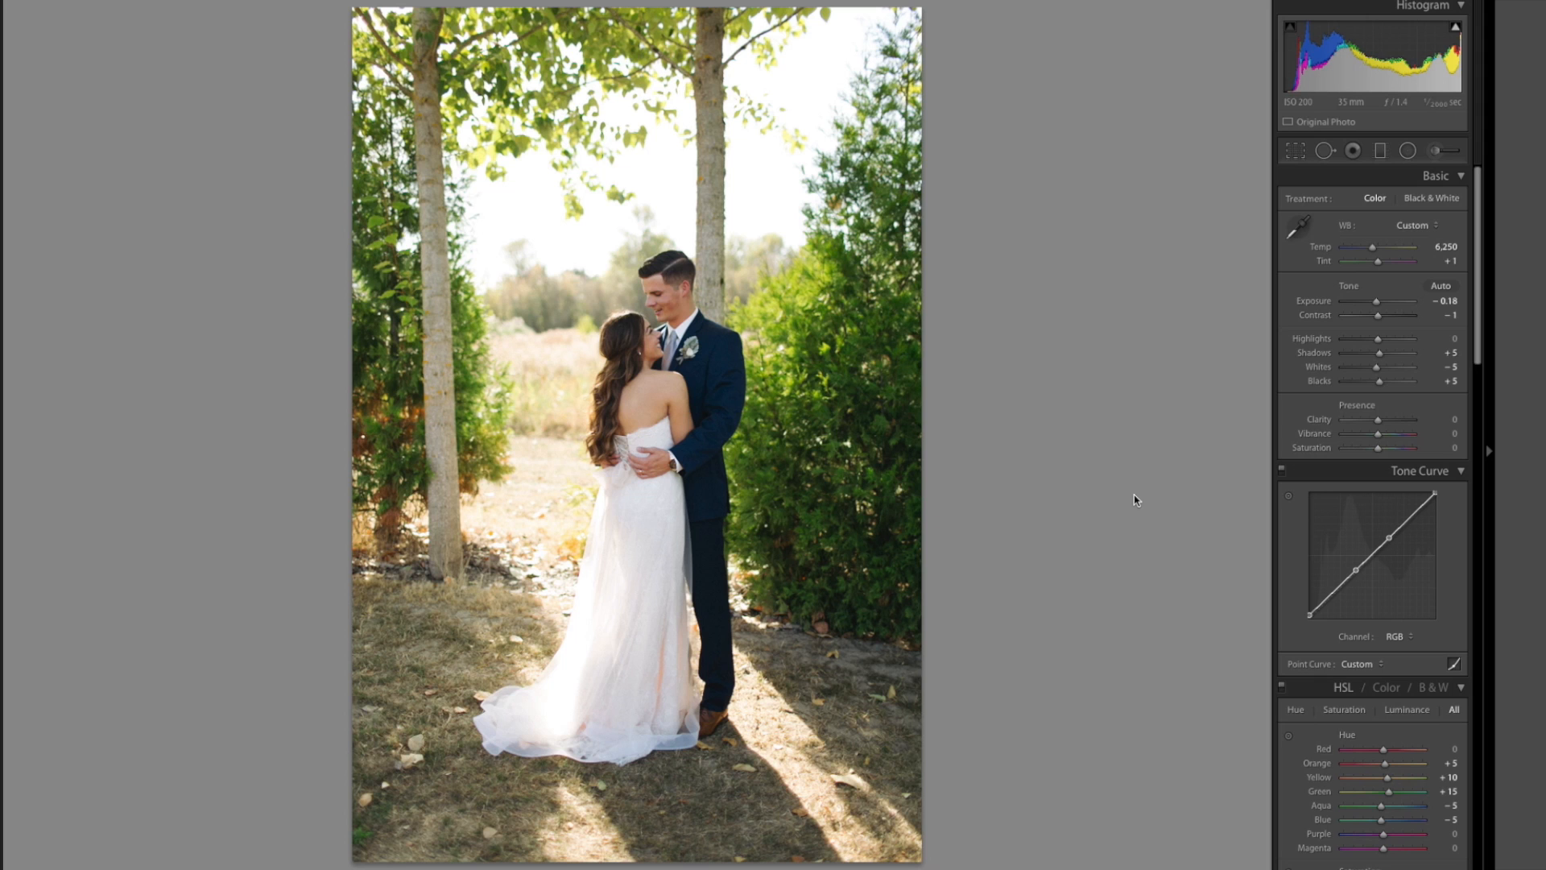
key(equal)
key(equal)
key(equal)
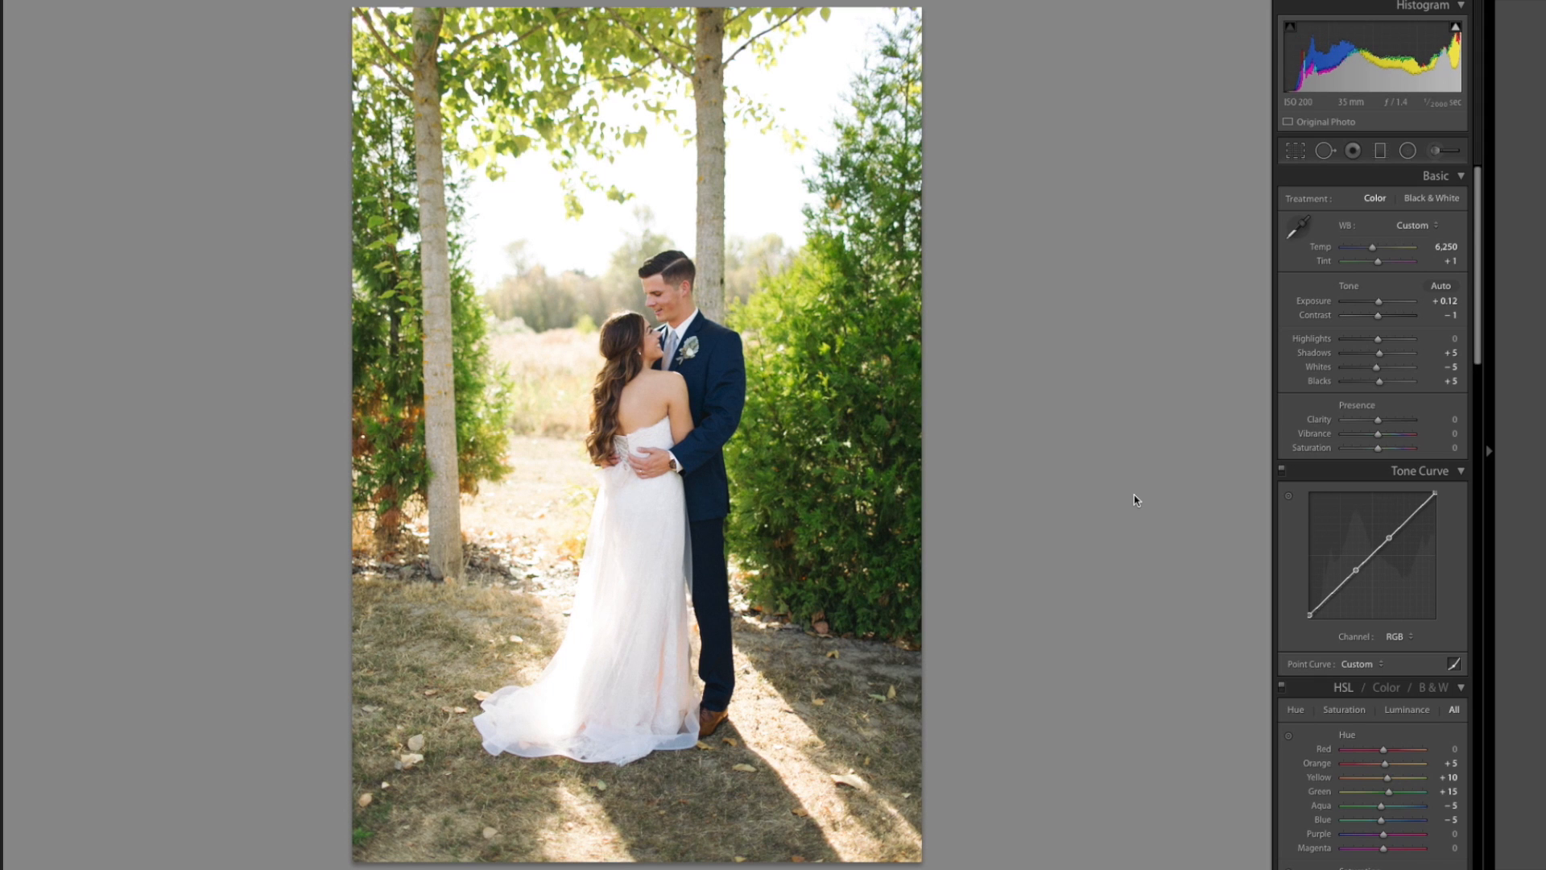
Compare the next 35 mm photo of the couple embracing with its neighbour and raise its exposure to +0.28
key(Right)
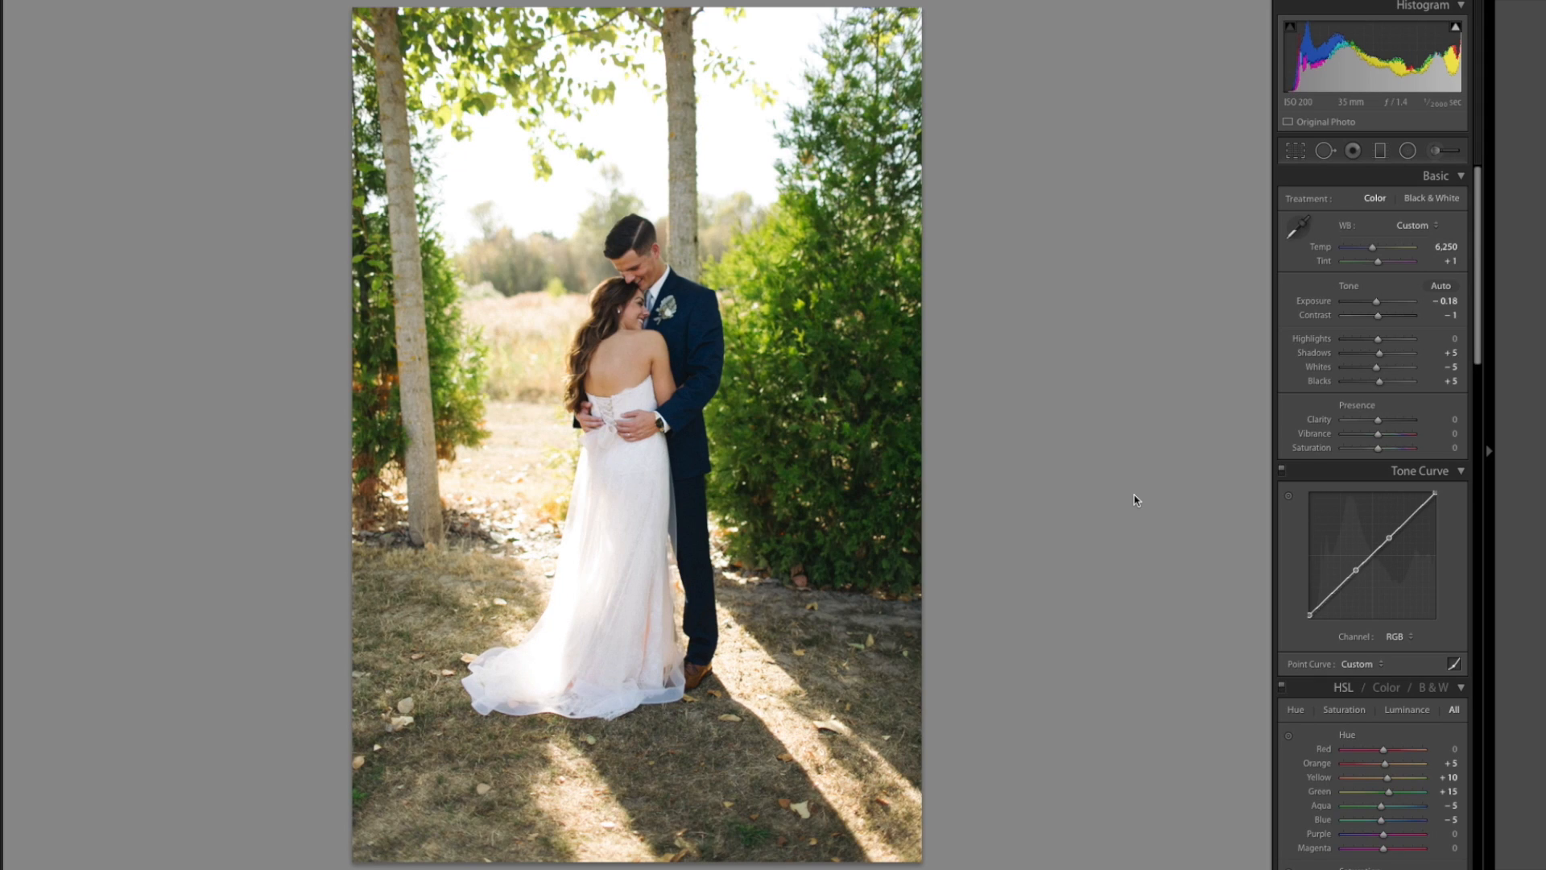
key(Left)
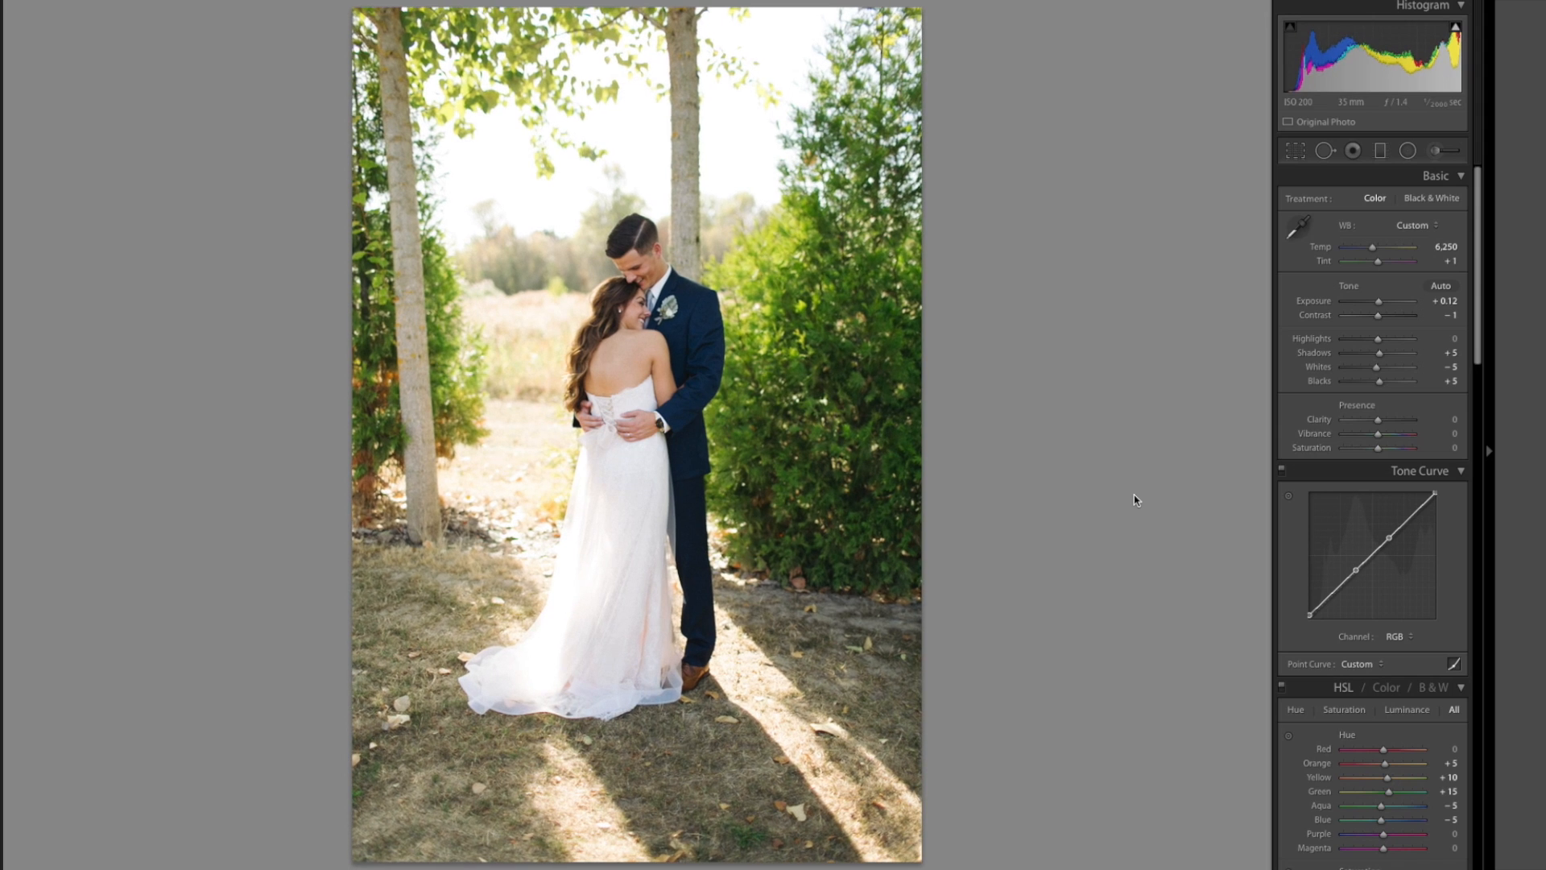
key(Right)
key(equal)
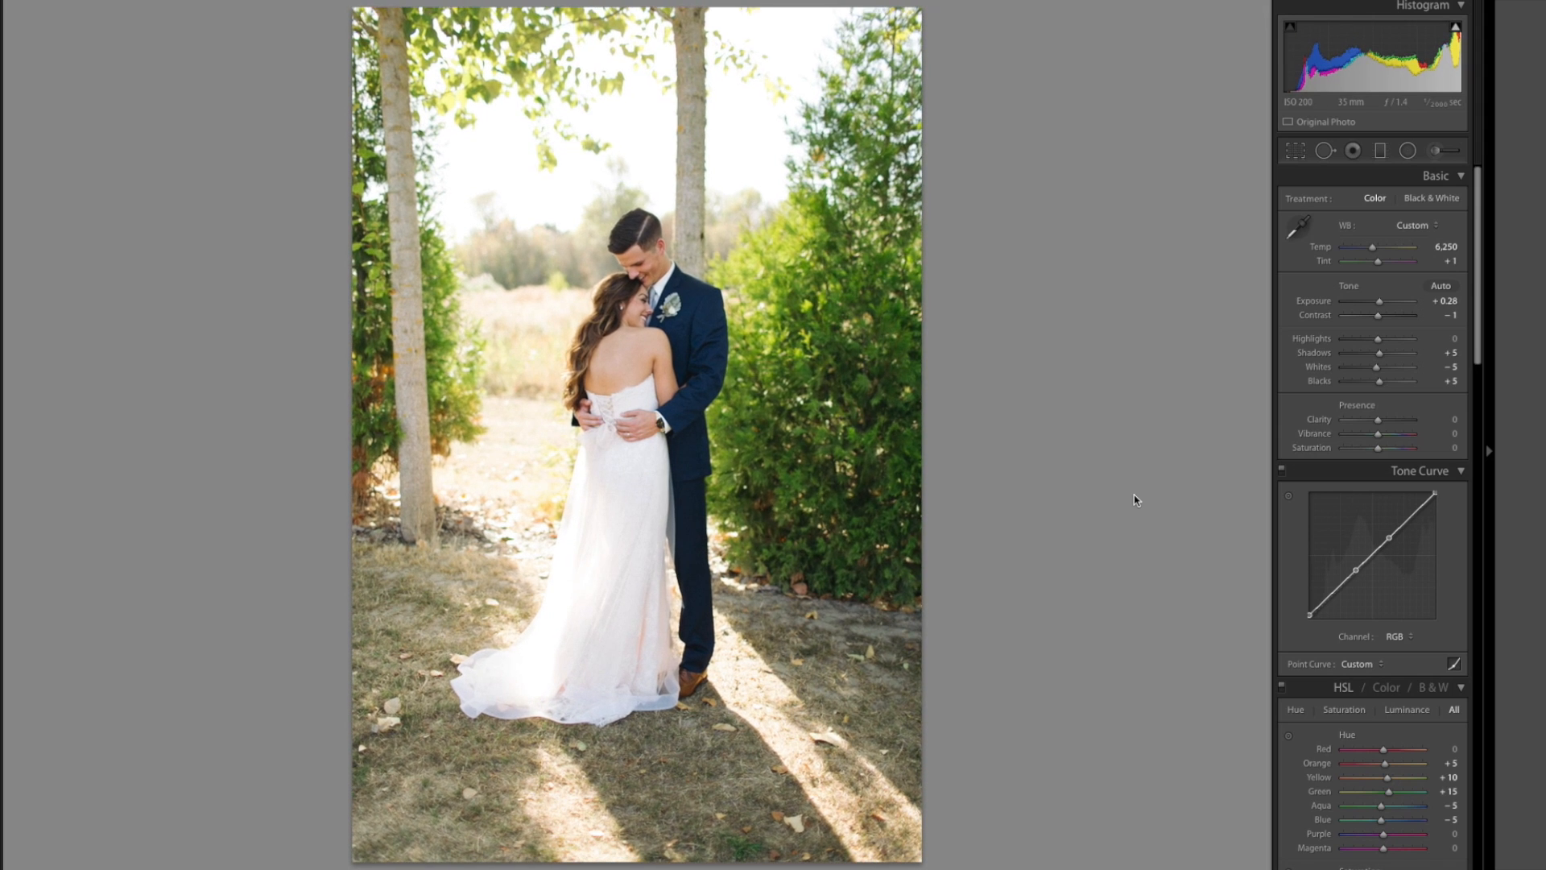
Set the 50 mm close-up of the embracing couple to exposure −0.04 and warm it to Temp 6,550
key(Right)
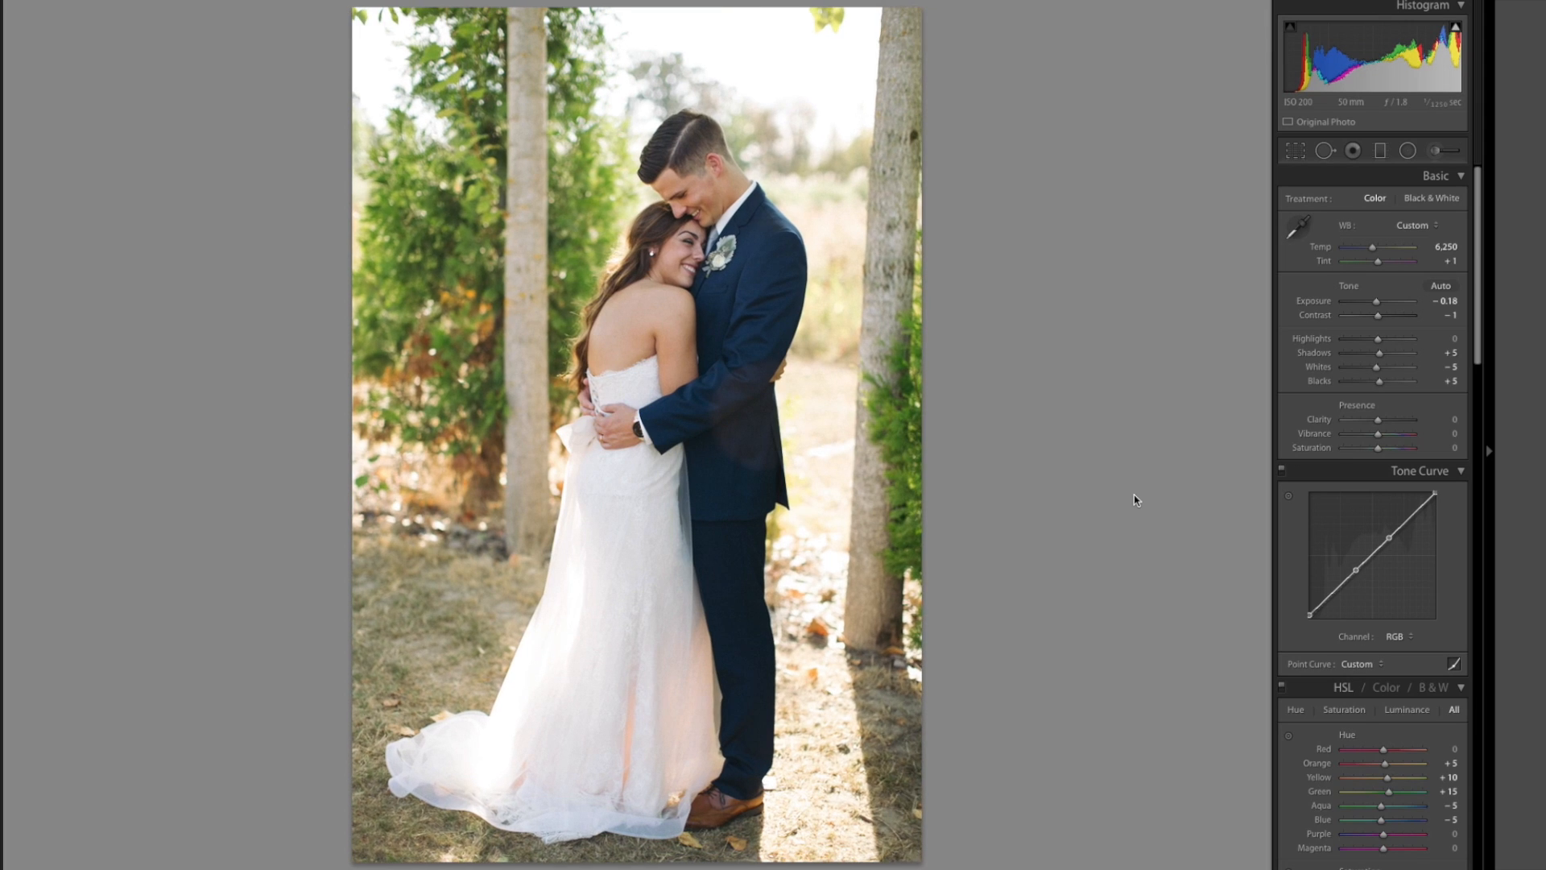
key(equal)
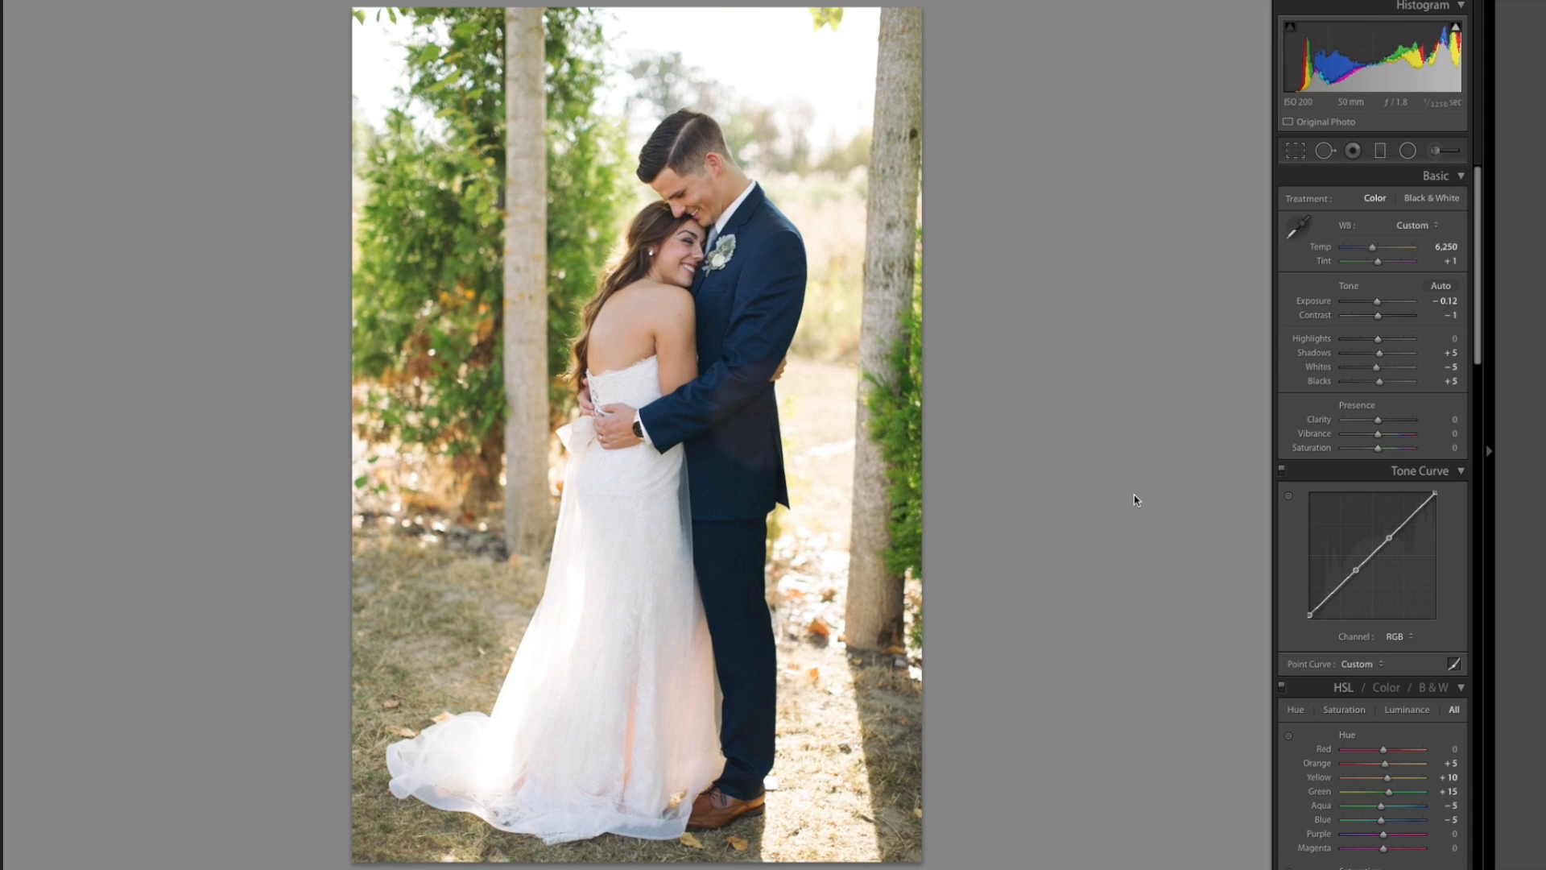
key(equal)
key(Up)
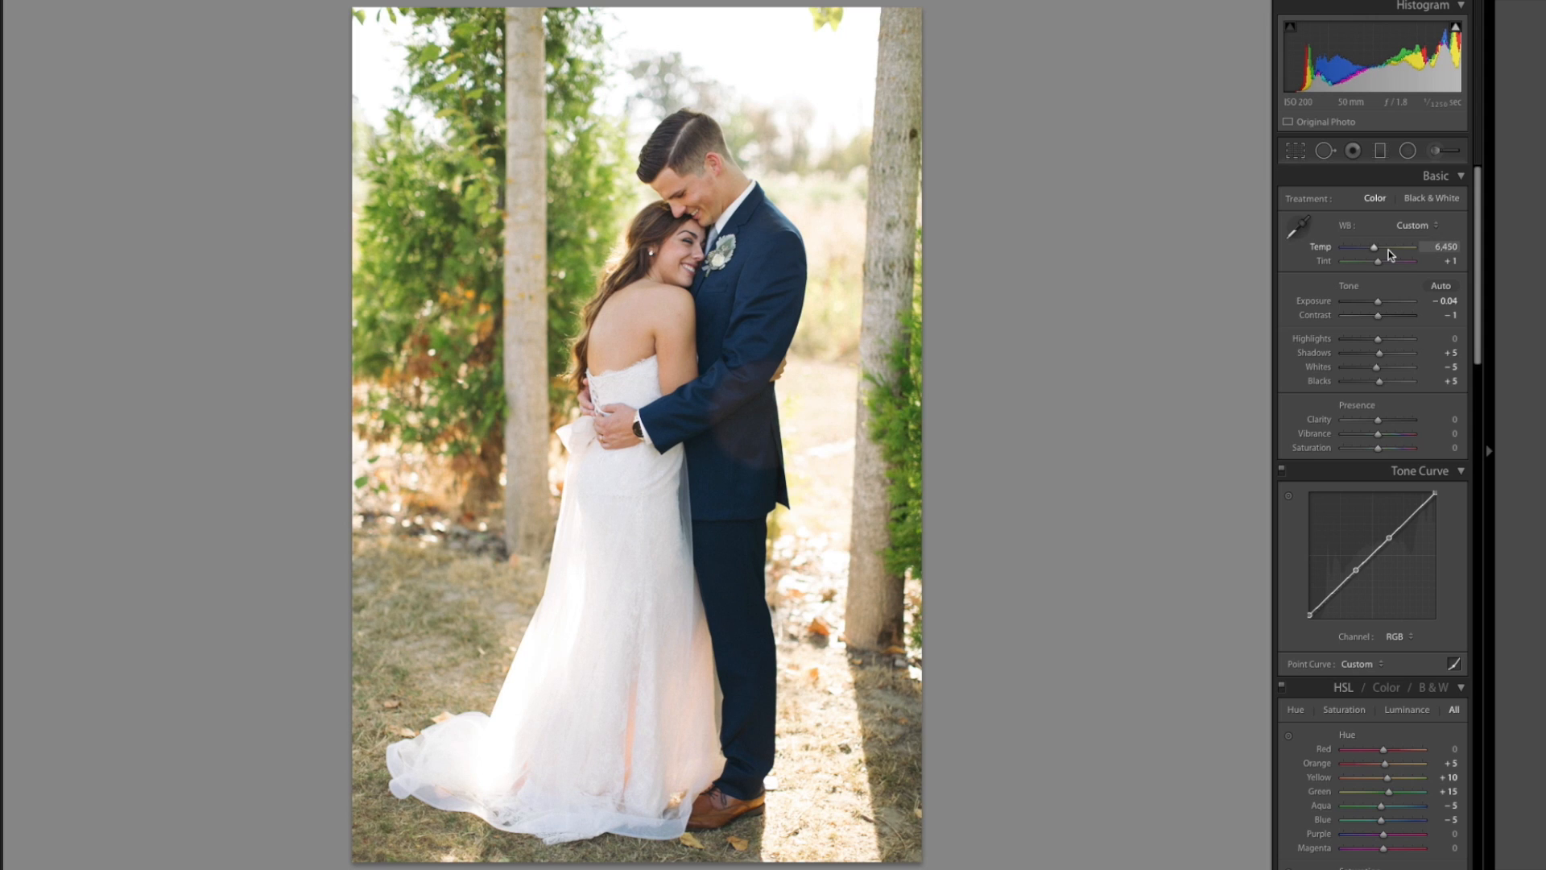
key(Right)
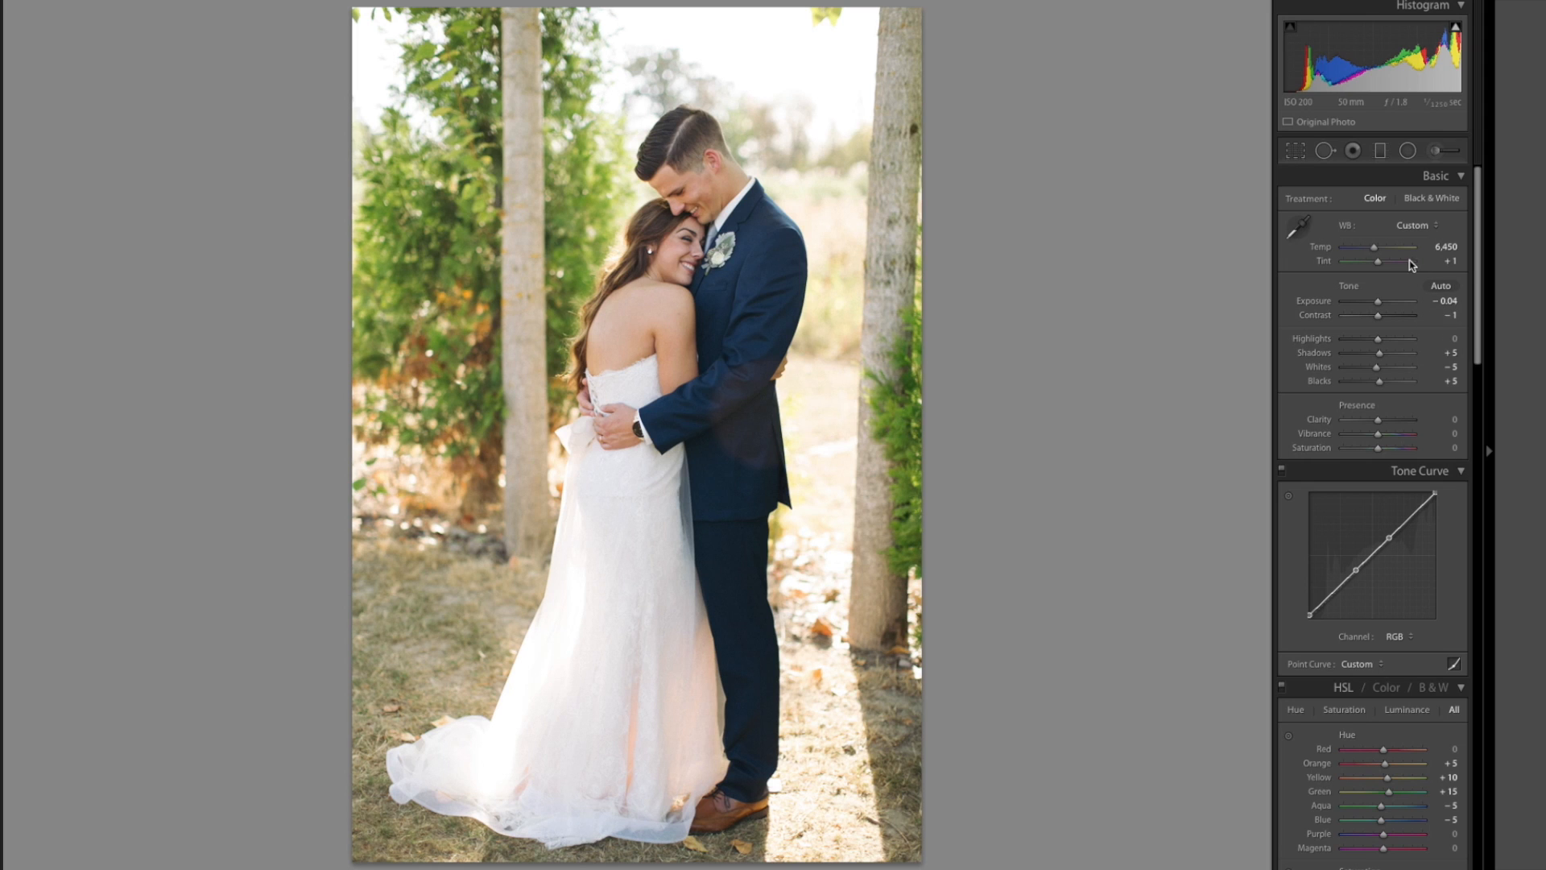
key(Up)
Select the run of photos starting at DAV_5846.CR2 and synchronize the close-up's develop settings across them
mouse_move(745, 863)
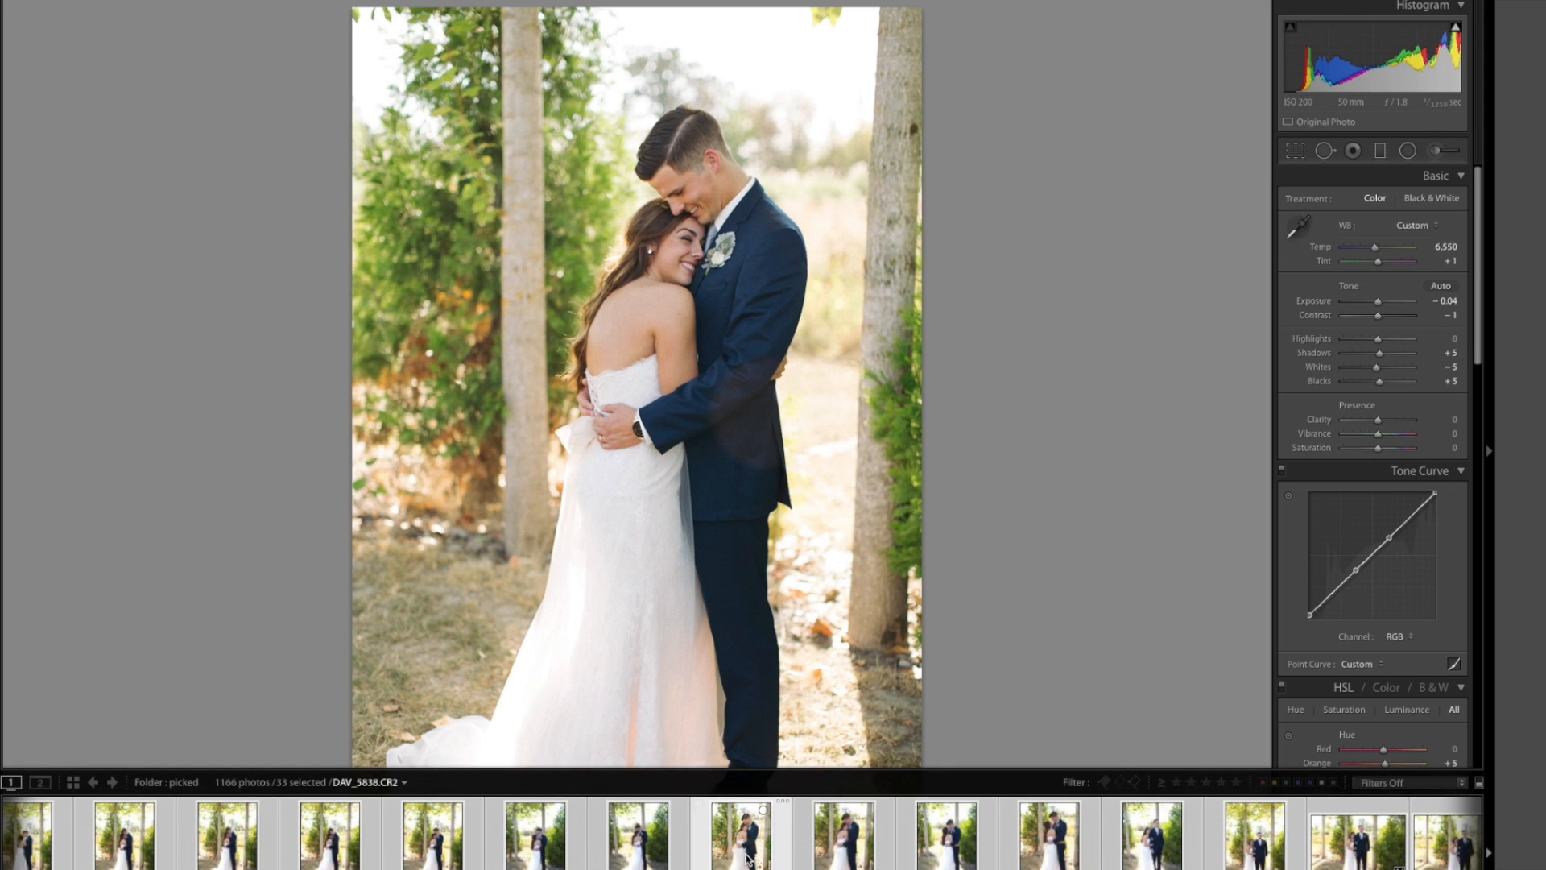
click(748, 859)
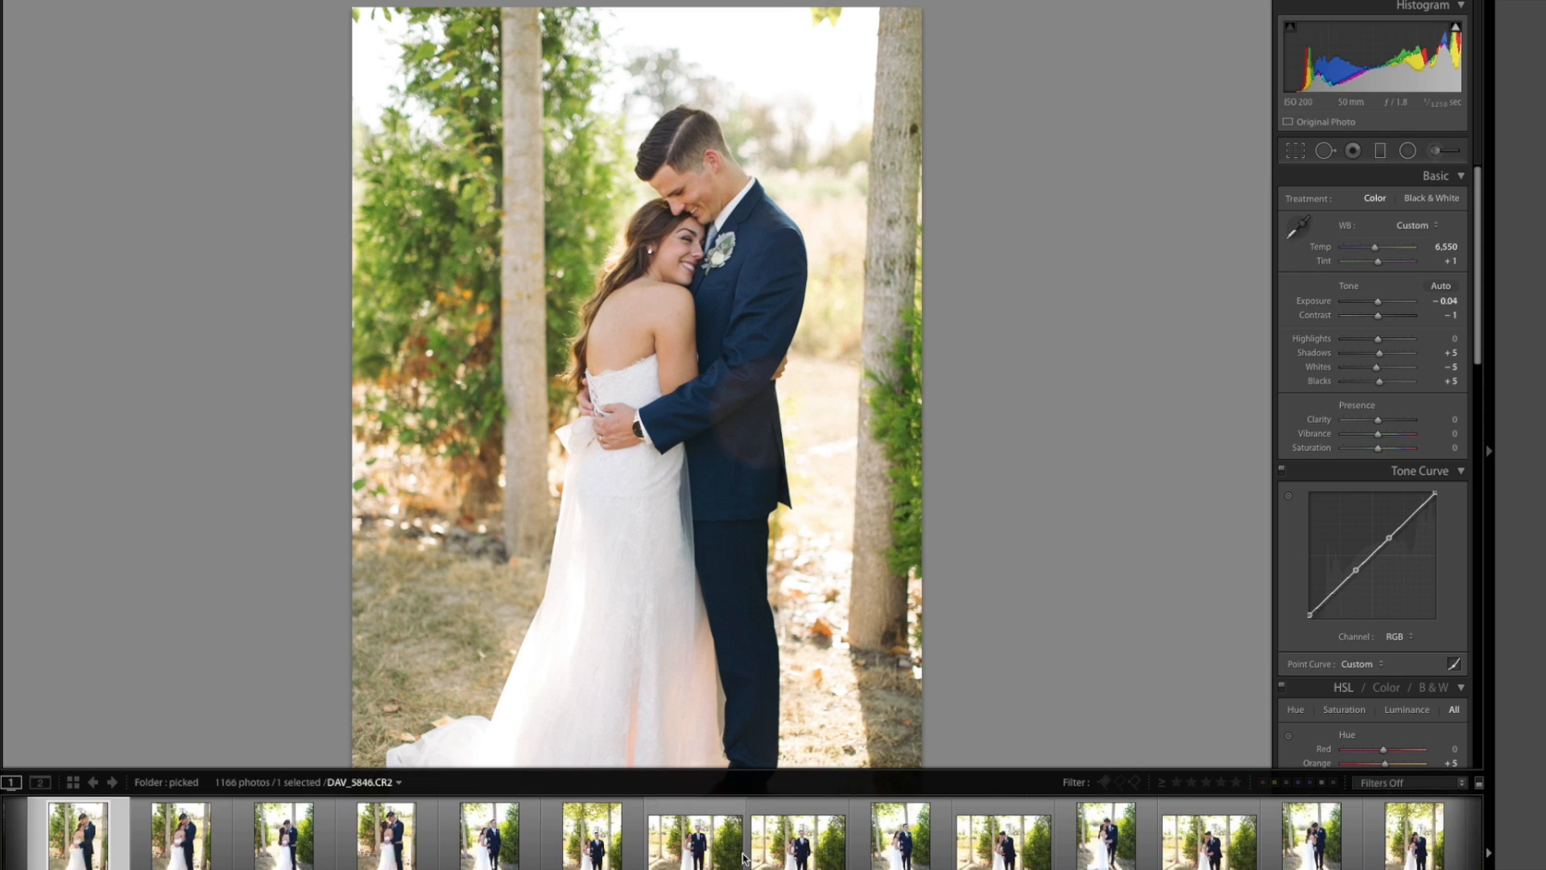
scroll(743, 859, down, 5)
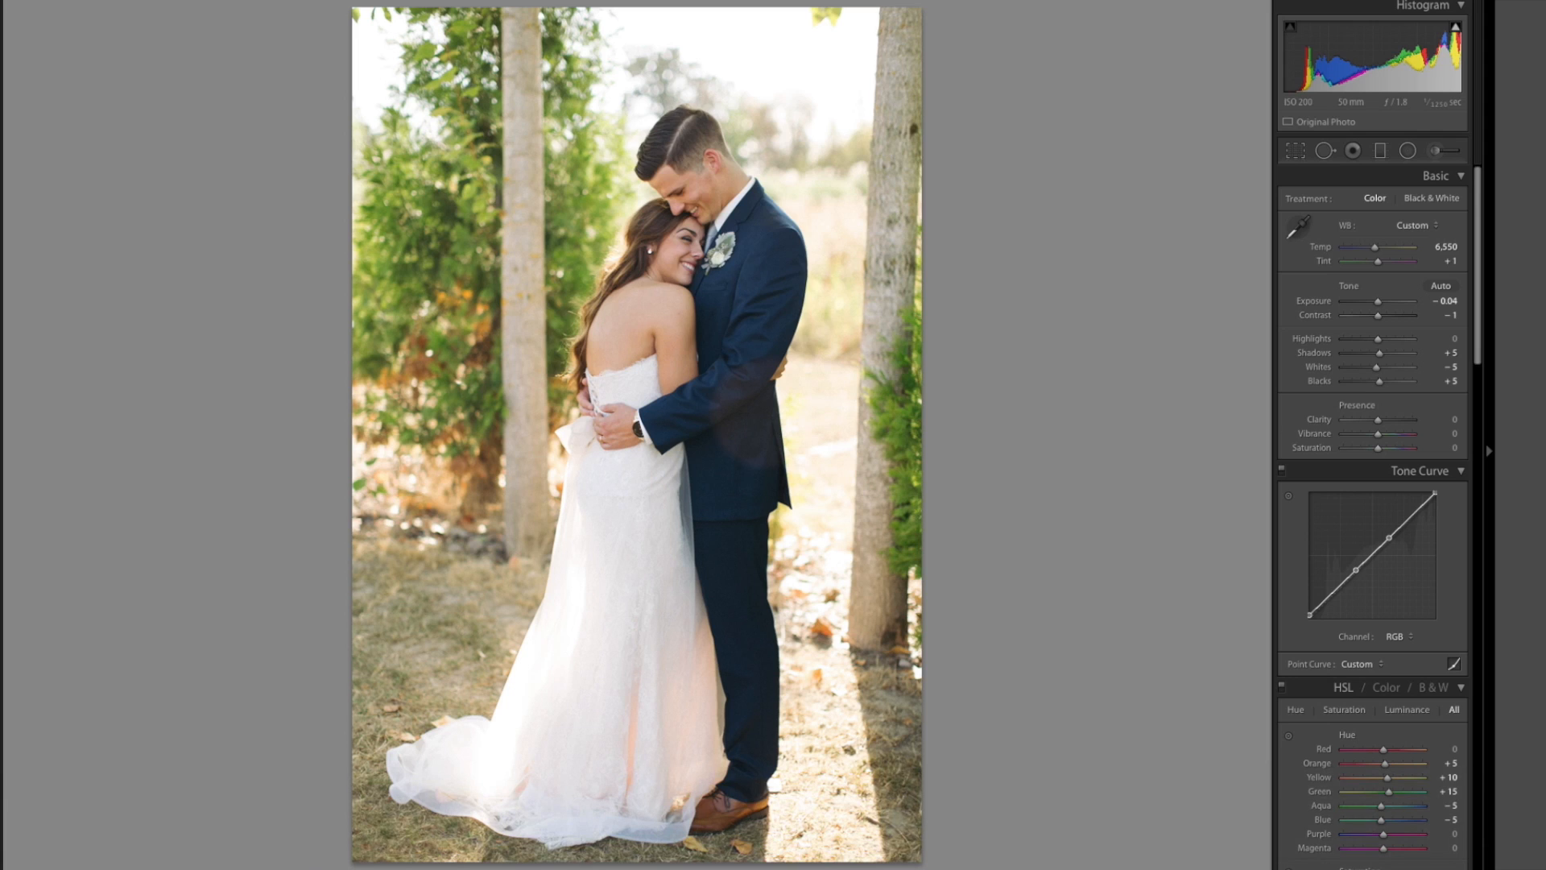
key(super+shift+s)
key(Return)
Check the synchronized close-ups of the embracing couple and straighten the tilted one with a slight perspective rotation
key(Right)
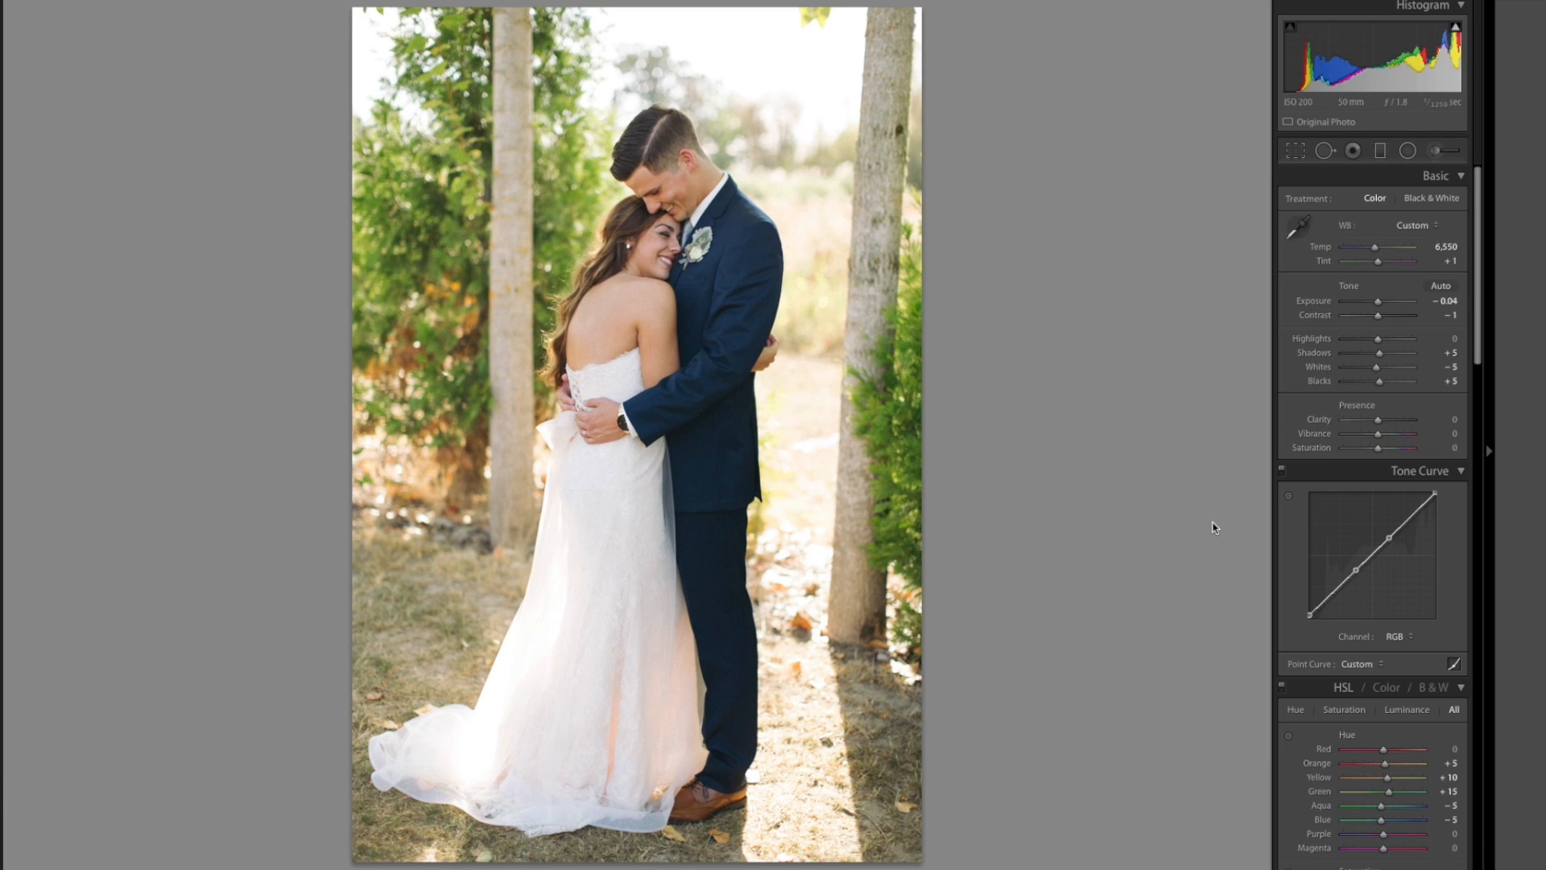
key(Right)
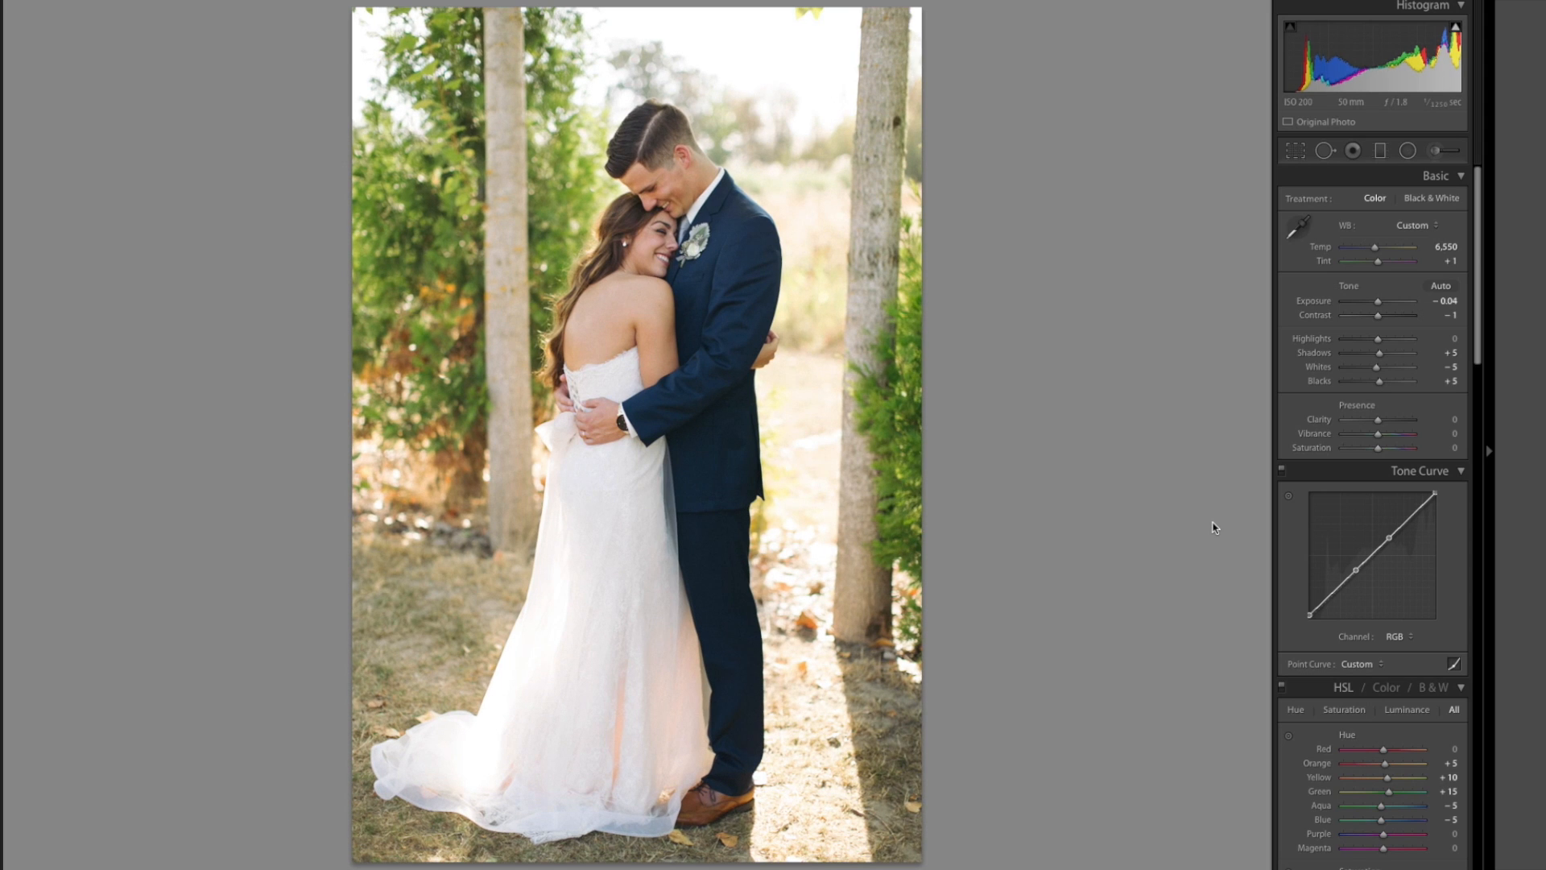
key(Right)
key(Right)
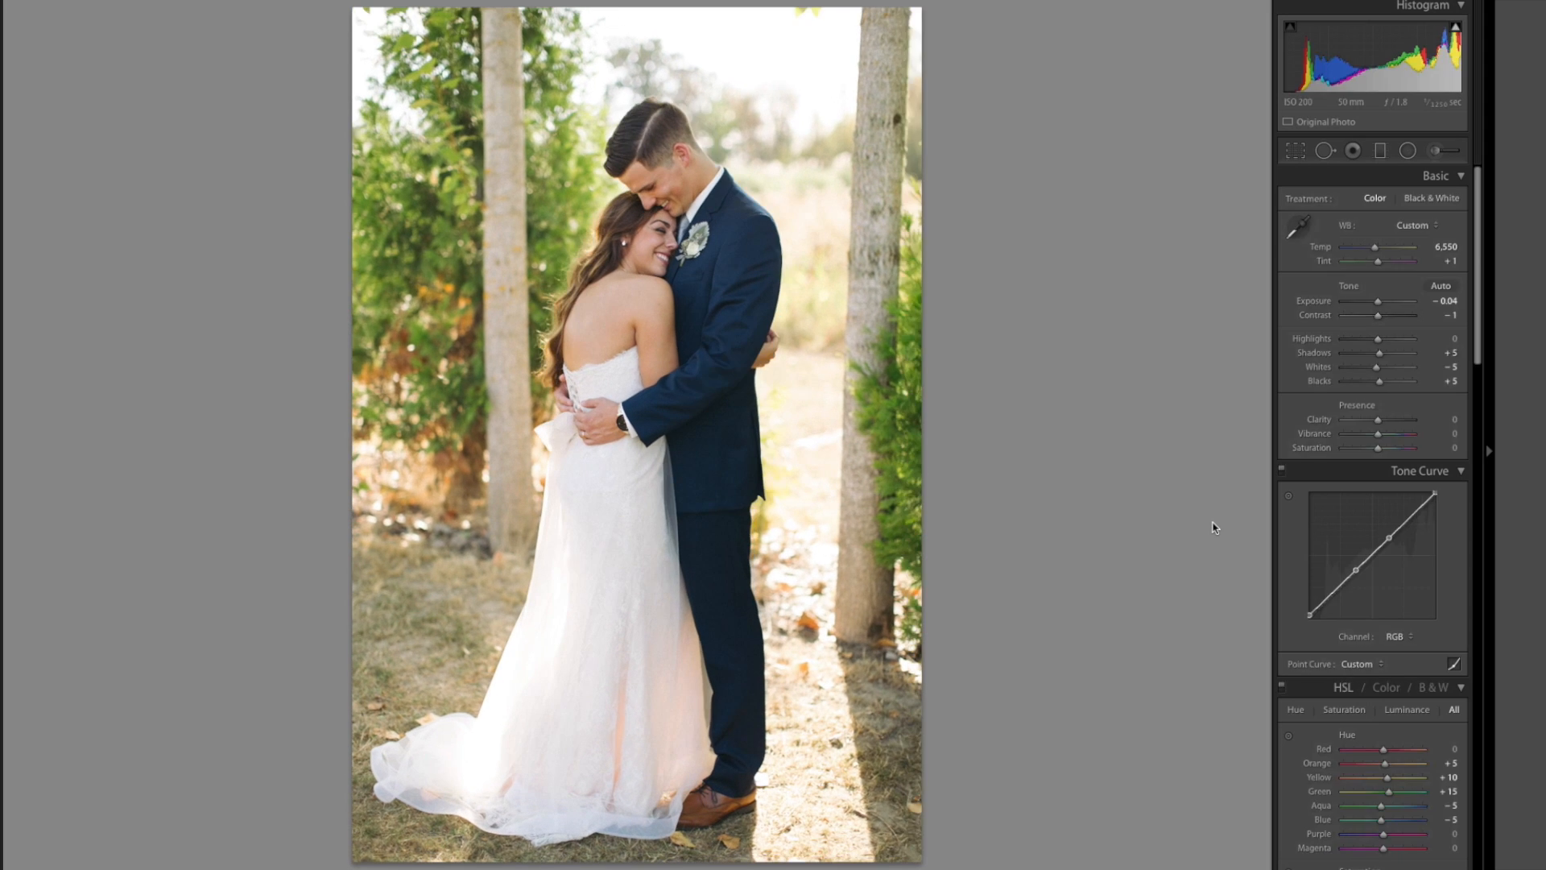
key(Right)
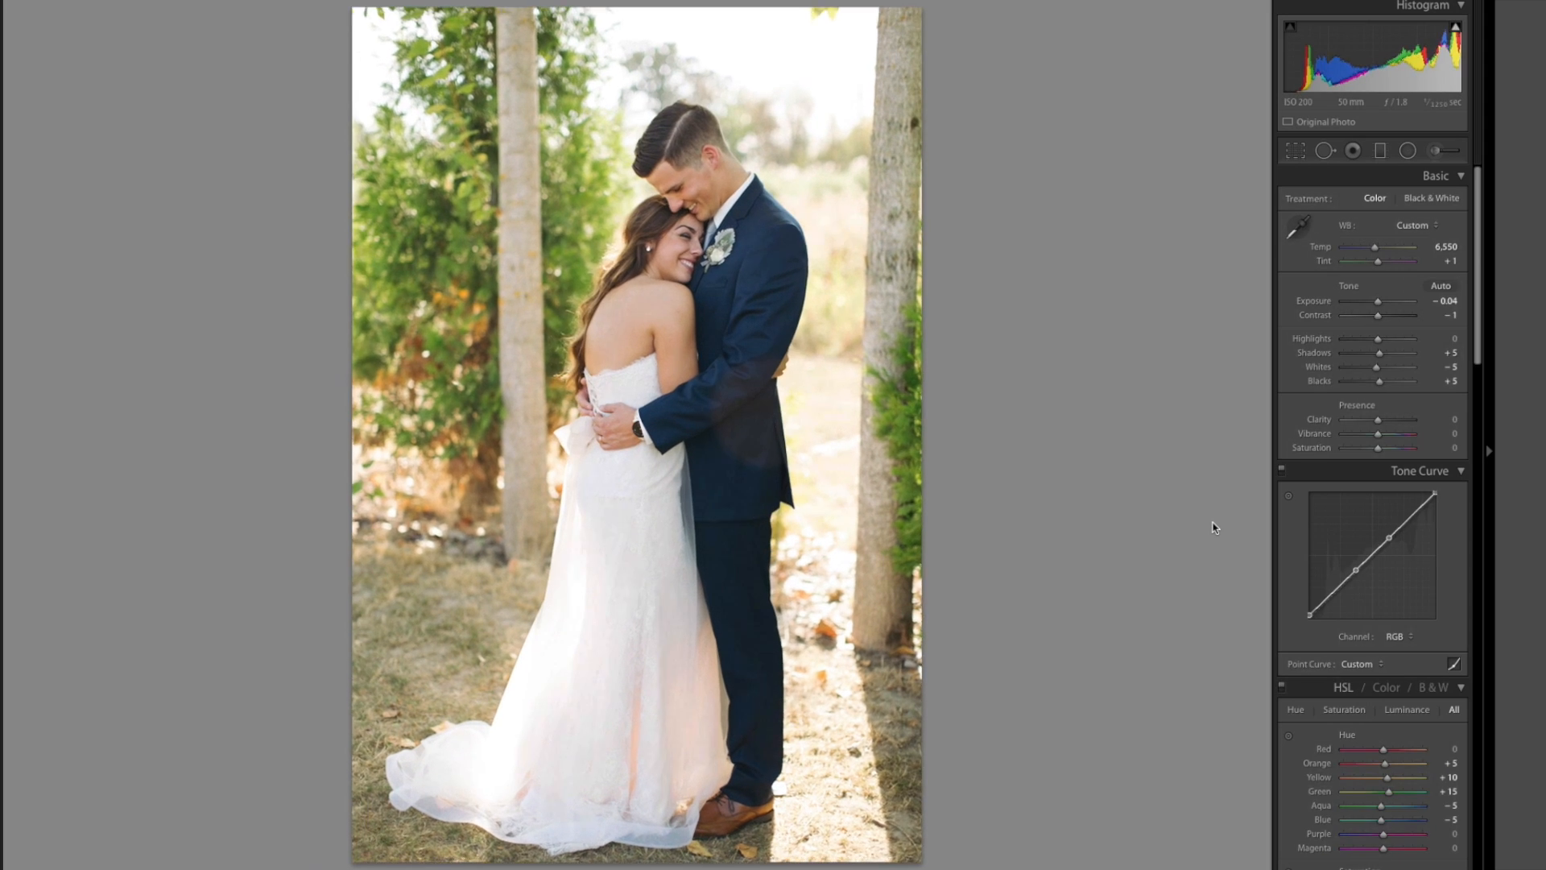
key(Right)
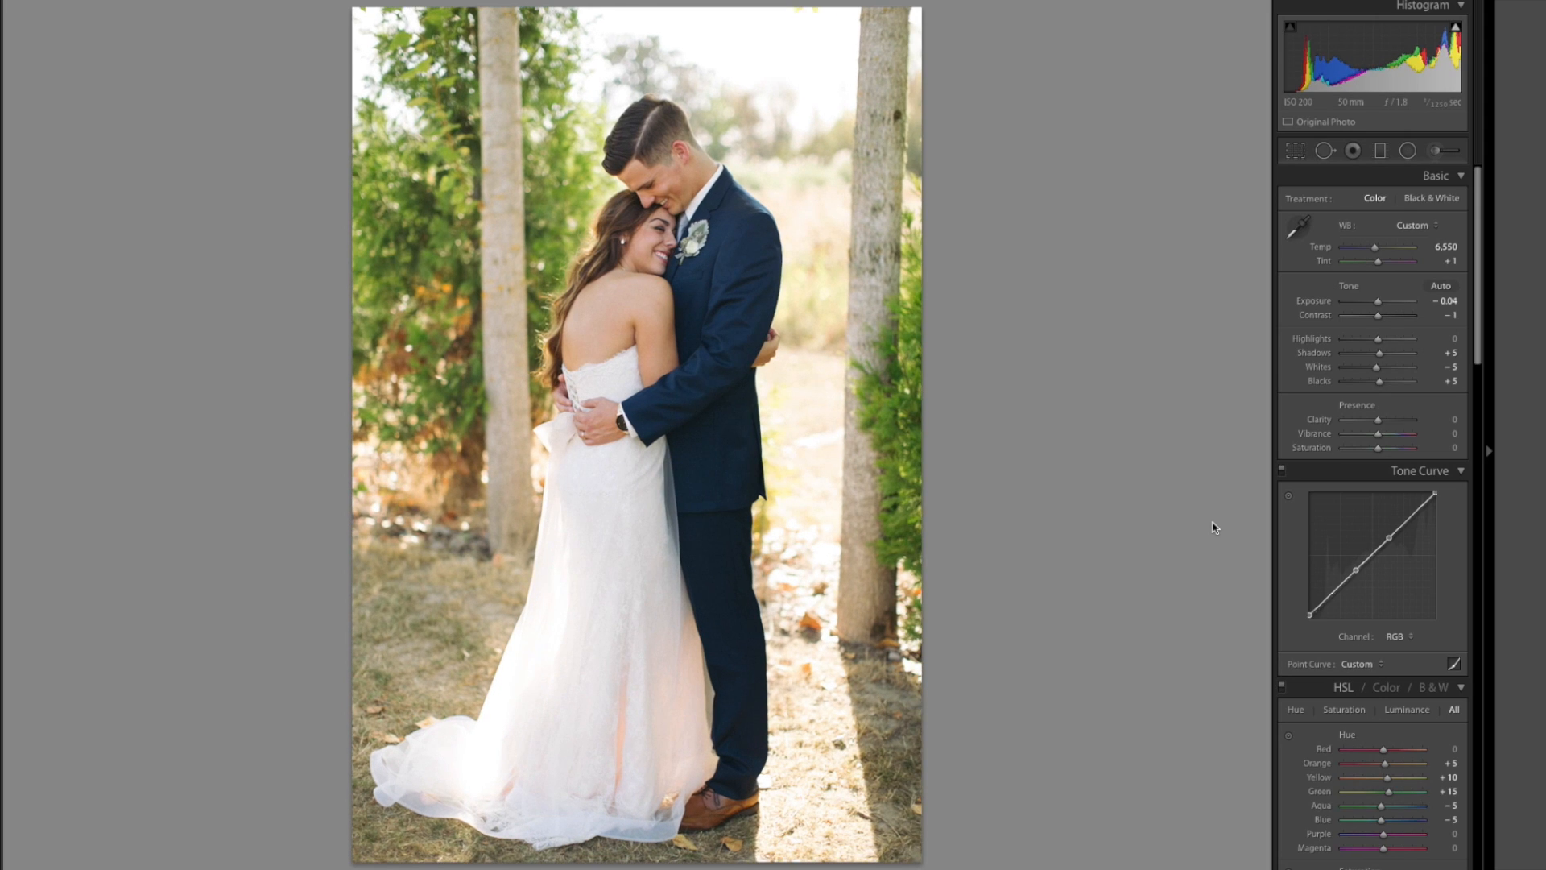
Convert the straightened close-up to black and white with the Eriks BW Less Grain preset
mouse_move(2, 376)
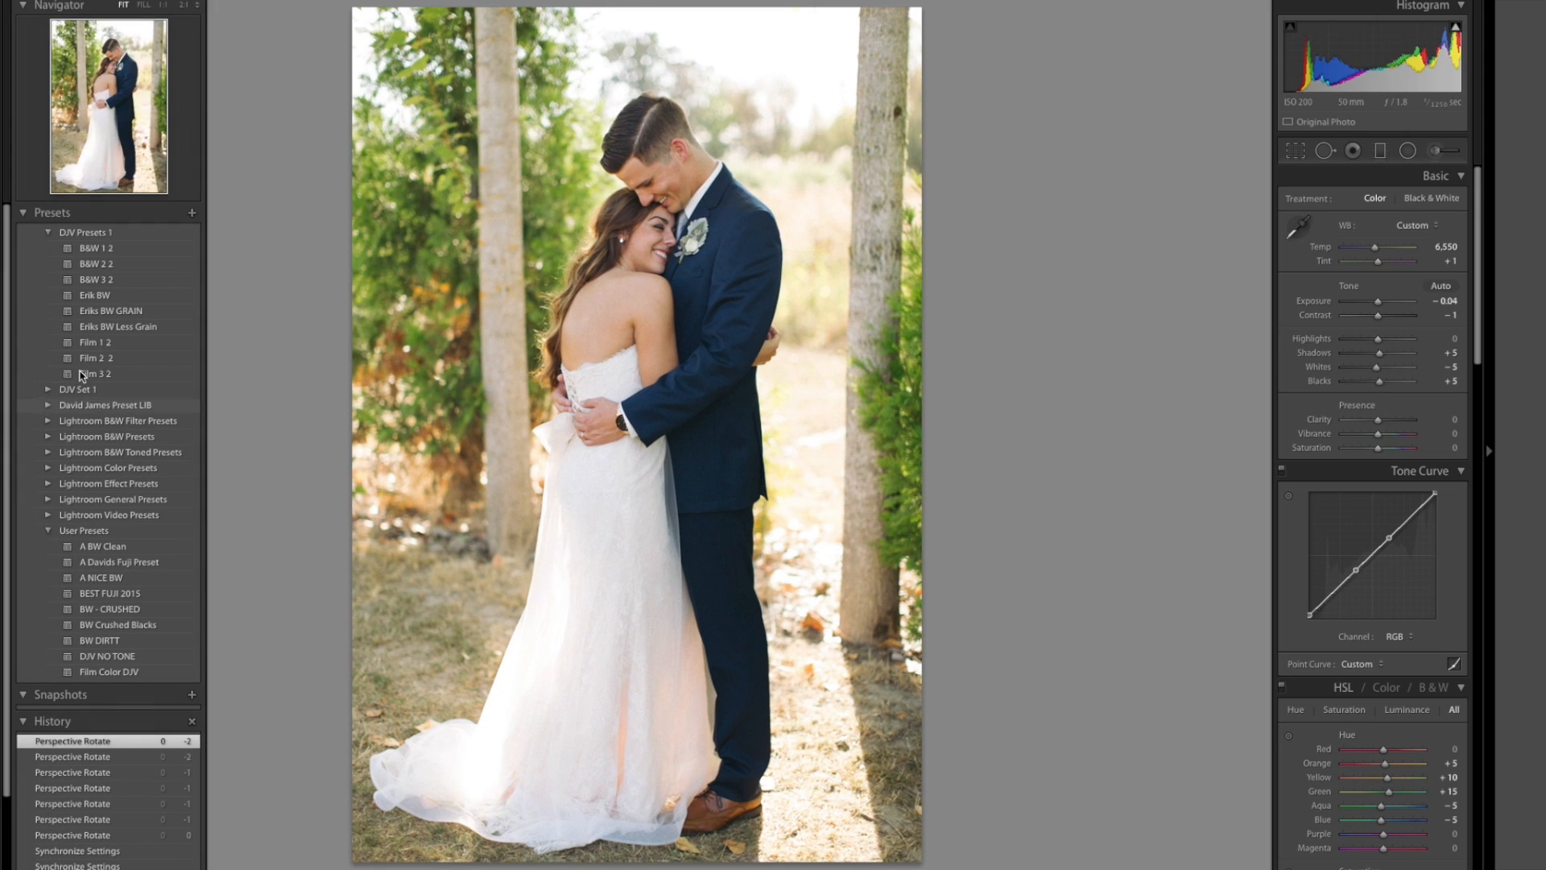
click(100, 327)
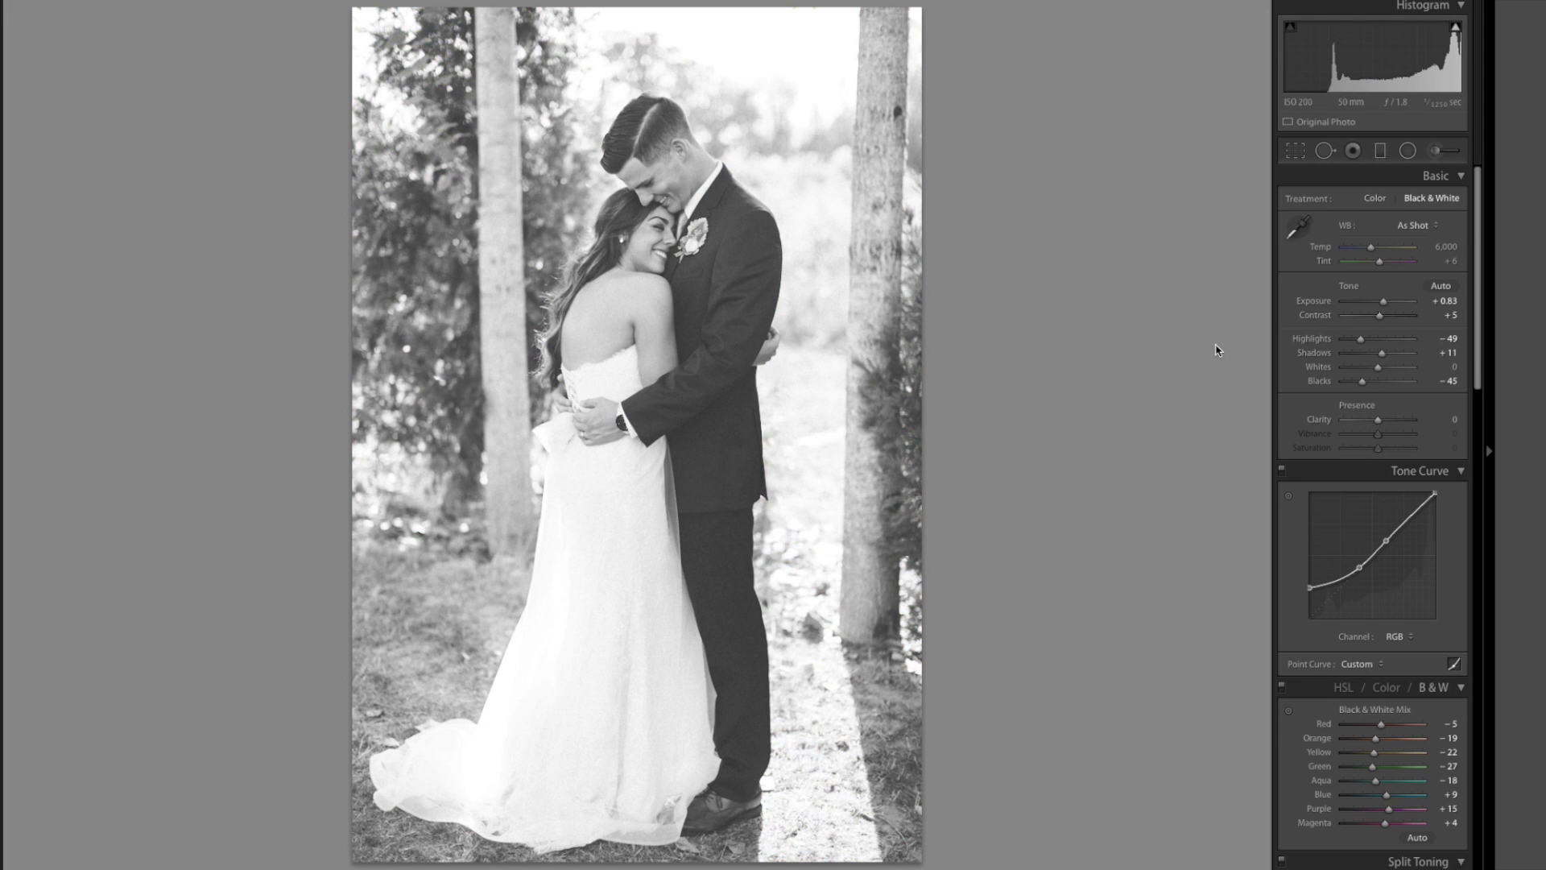
Refine the black-and-white embrace photo to exposure +0.91, blacks −22 and highlights −57
drag(1363, 381, 1373, 382)
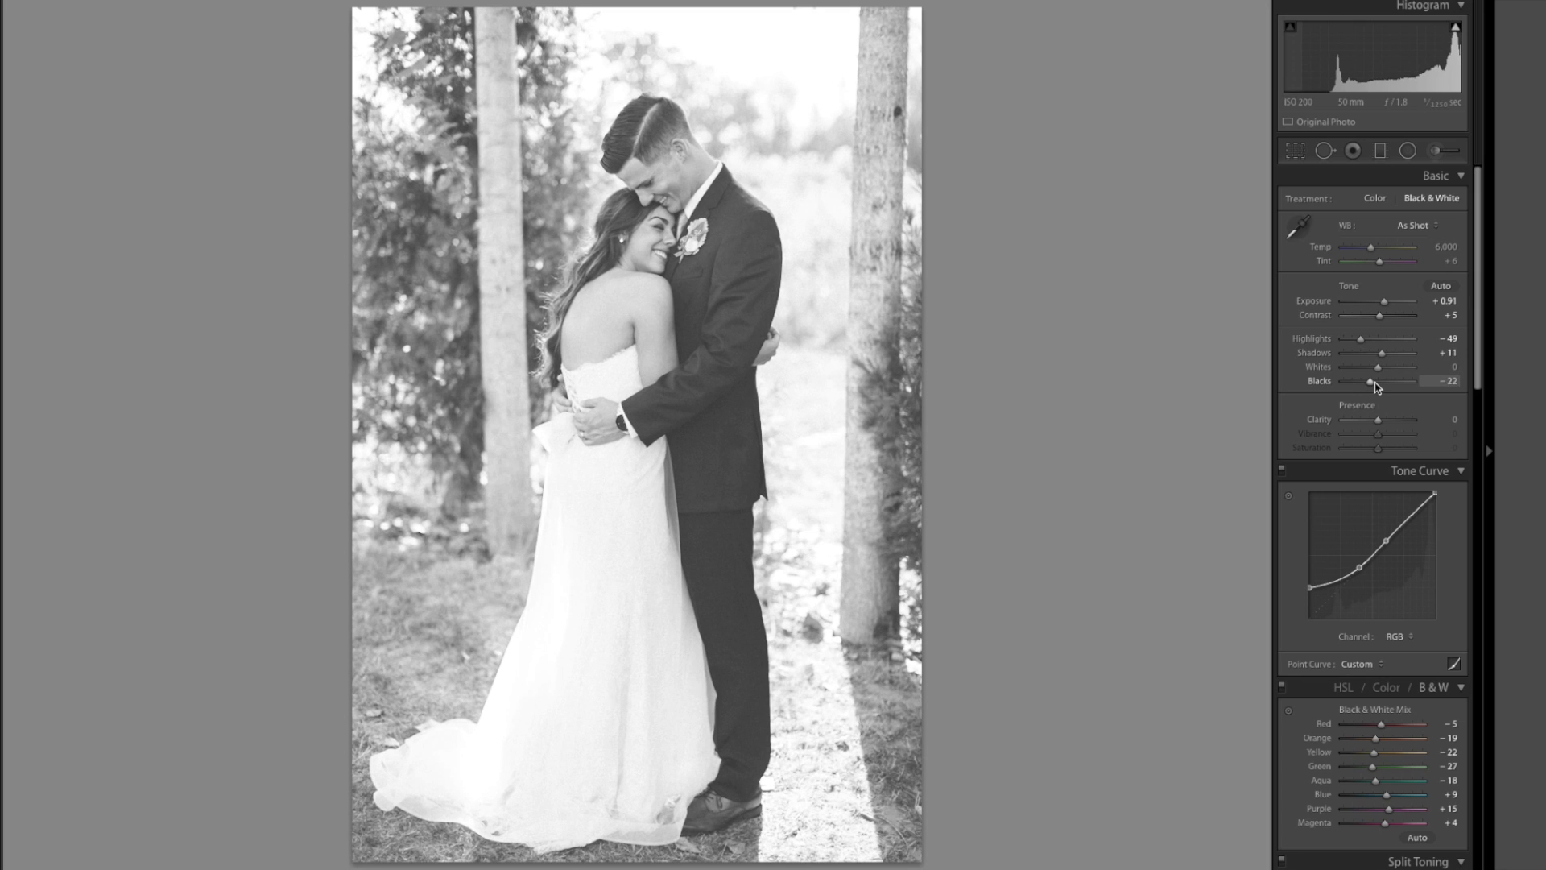
drag(1361, 339, 1354, 339)
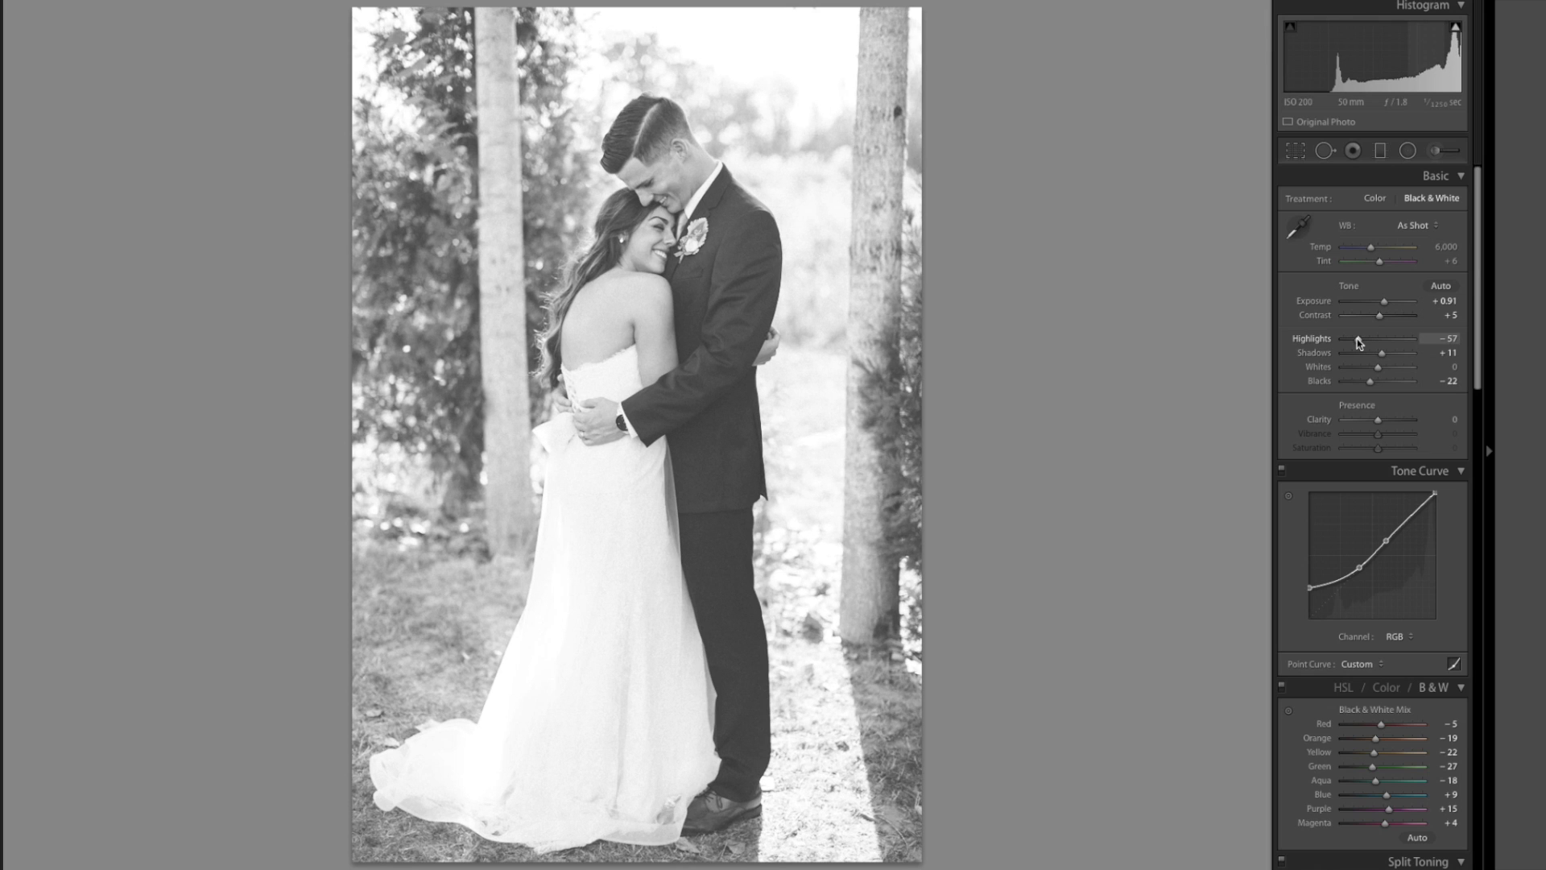
Browse the neighbouring 35 mm and 50 mm color photos of the couple to compare their exposure and white balance
key(Right)
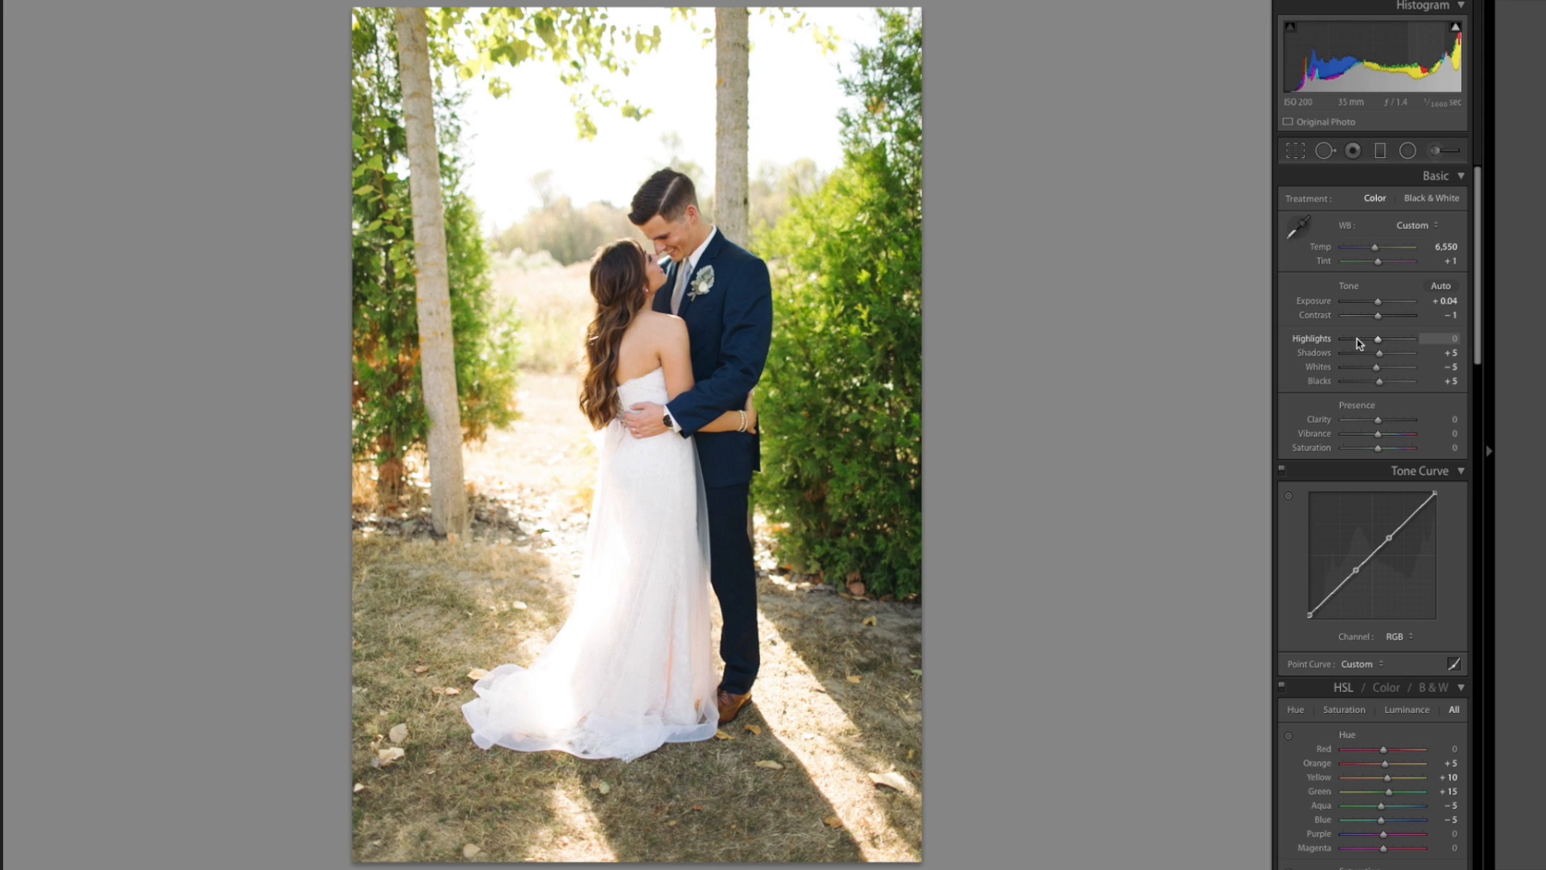
mouse_move(966, 867)
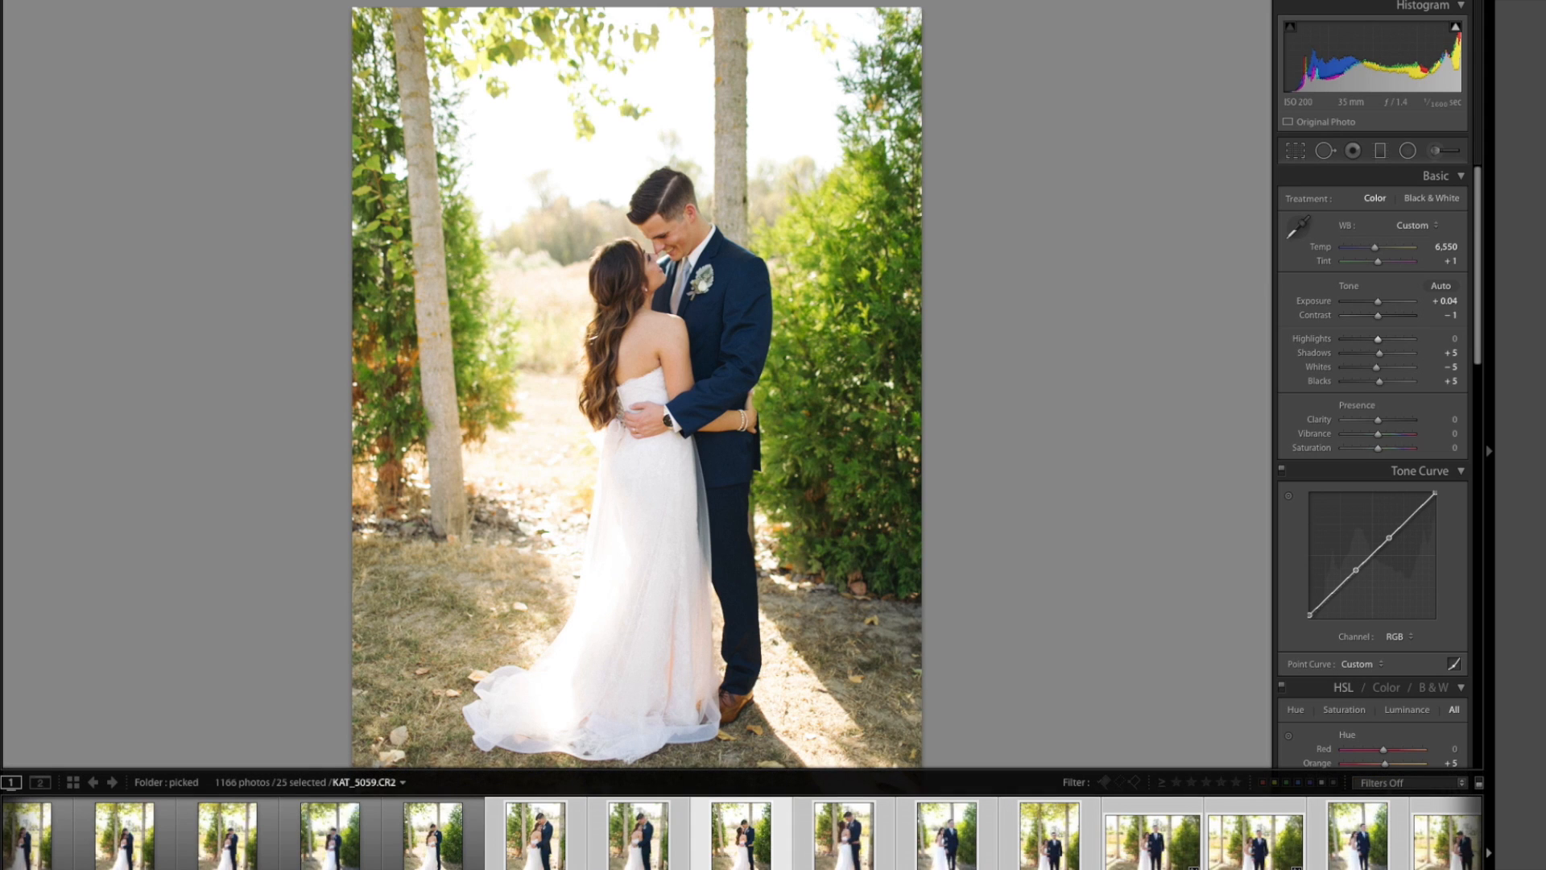
scroll(208, 838, up, 10)
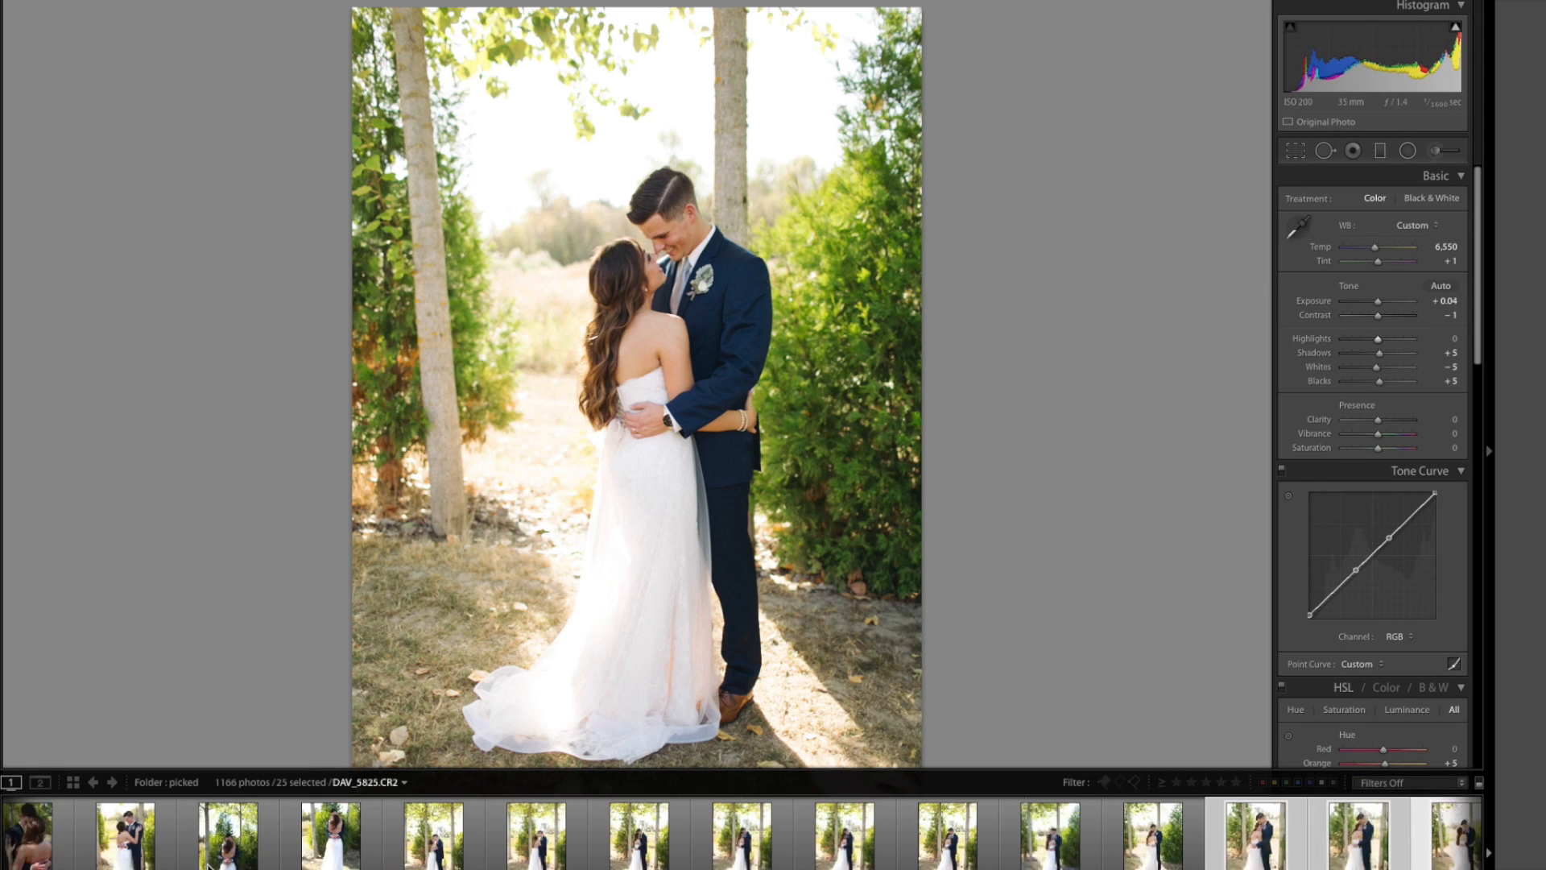
scroll(210, 862, down, 10)
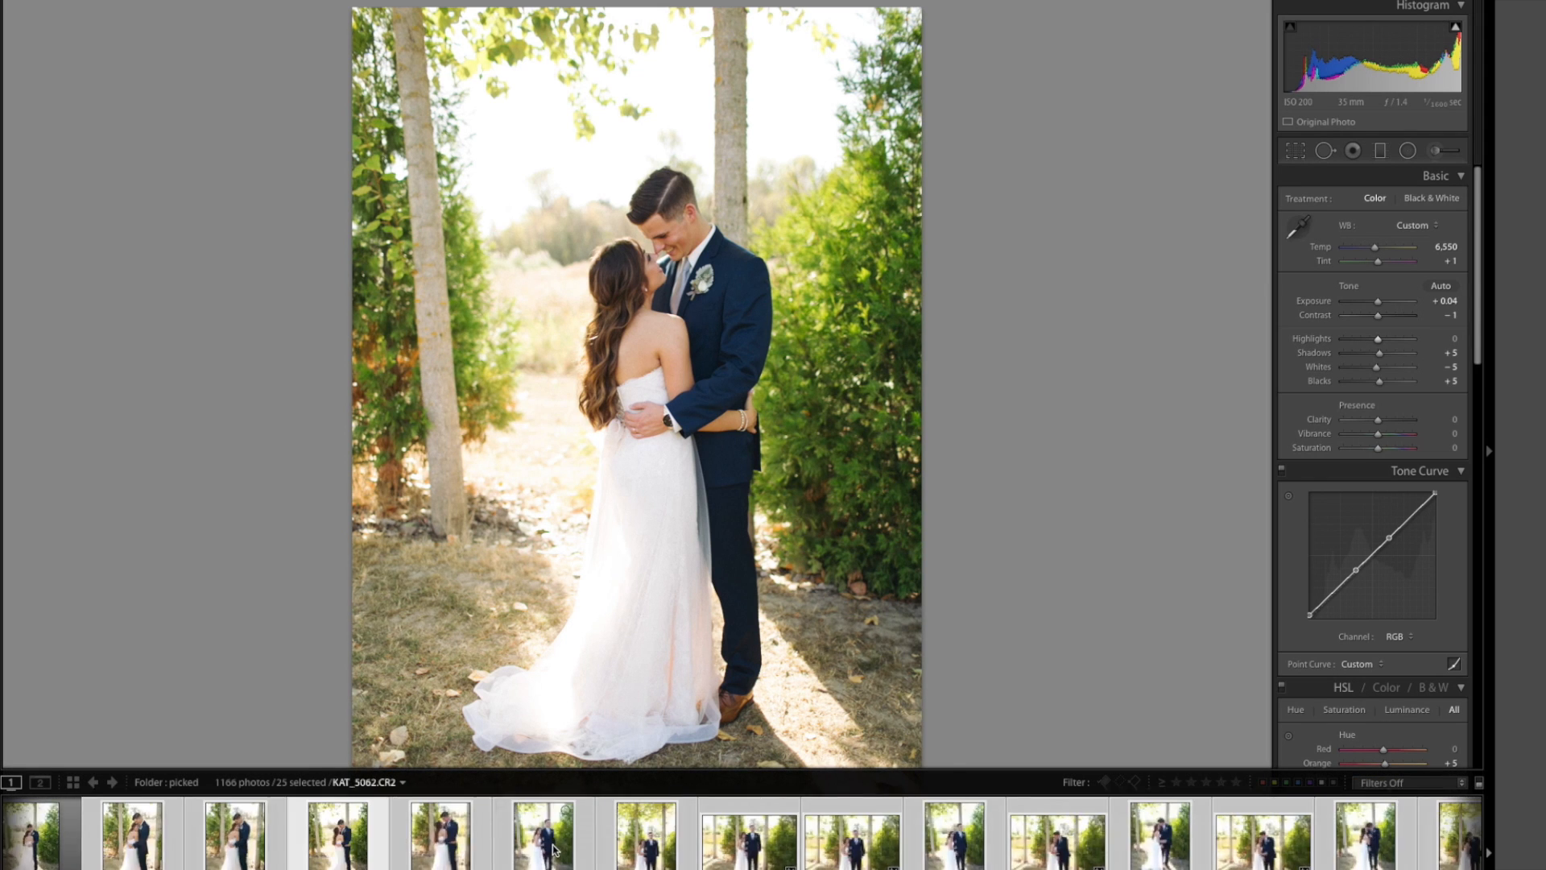
scroll(553, 849, down, 8)
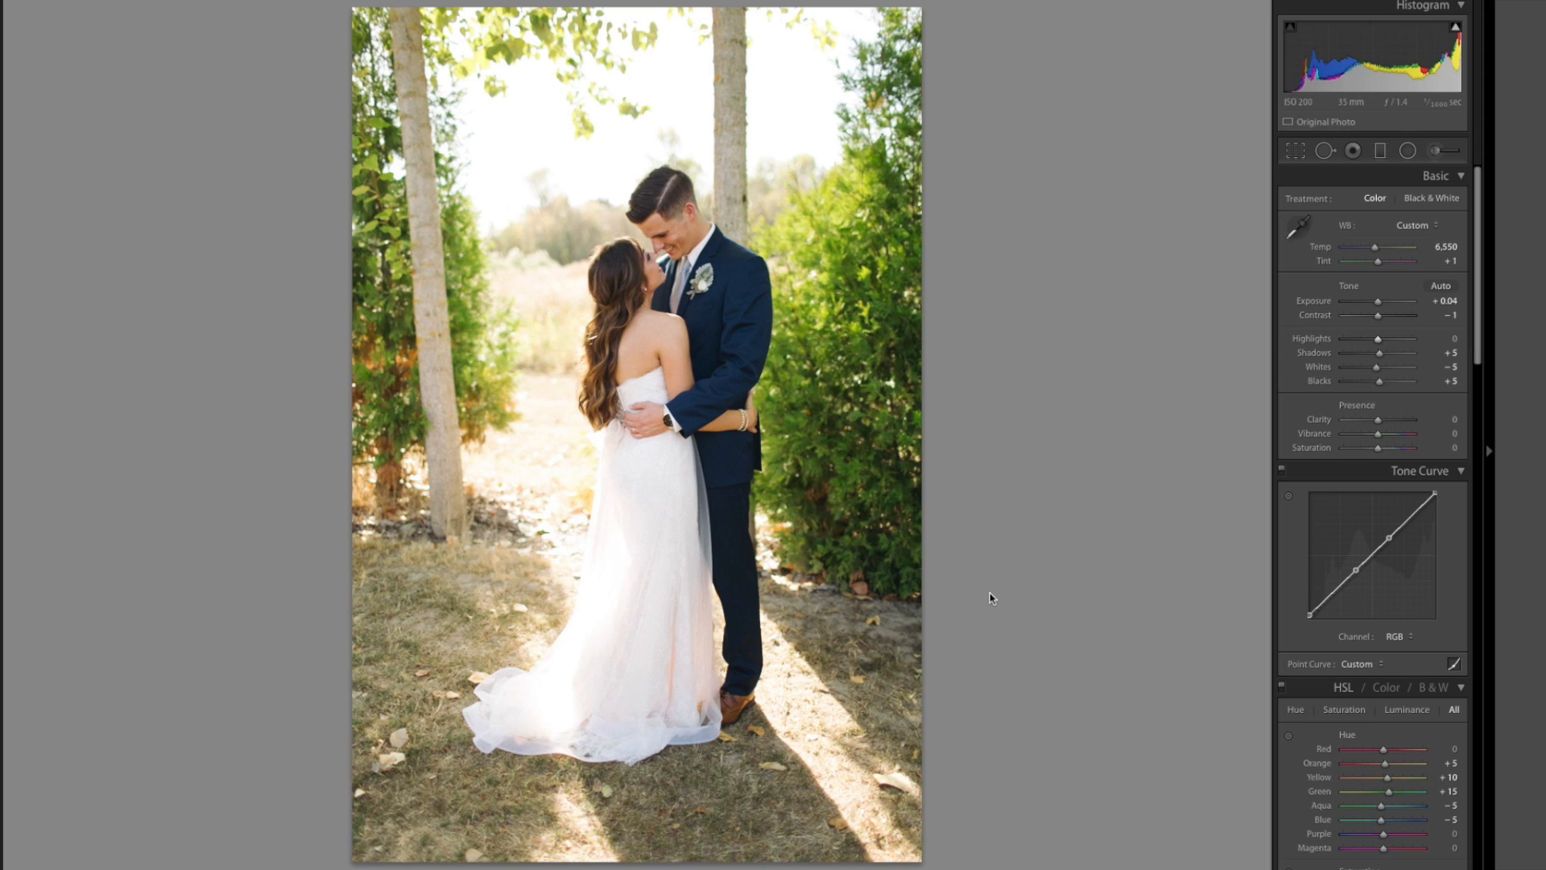
key(Right)
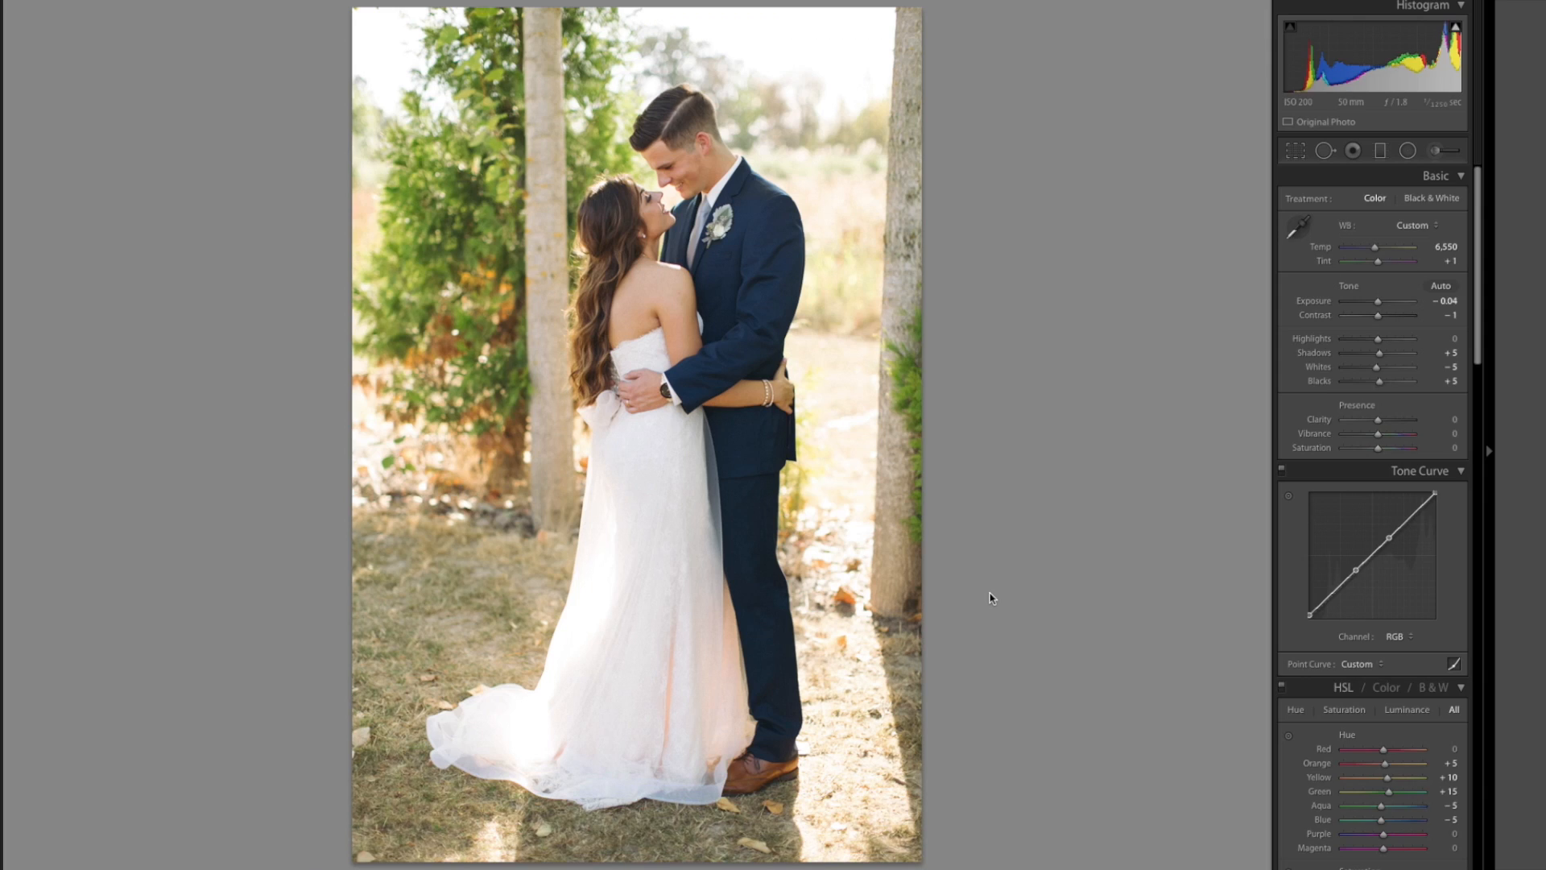
key(Right)
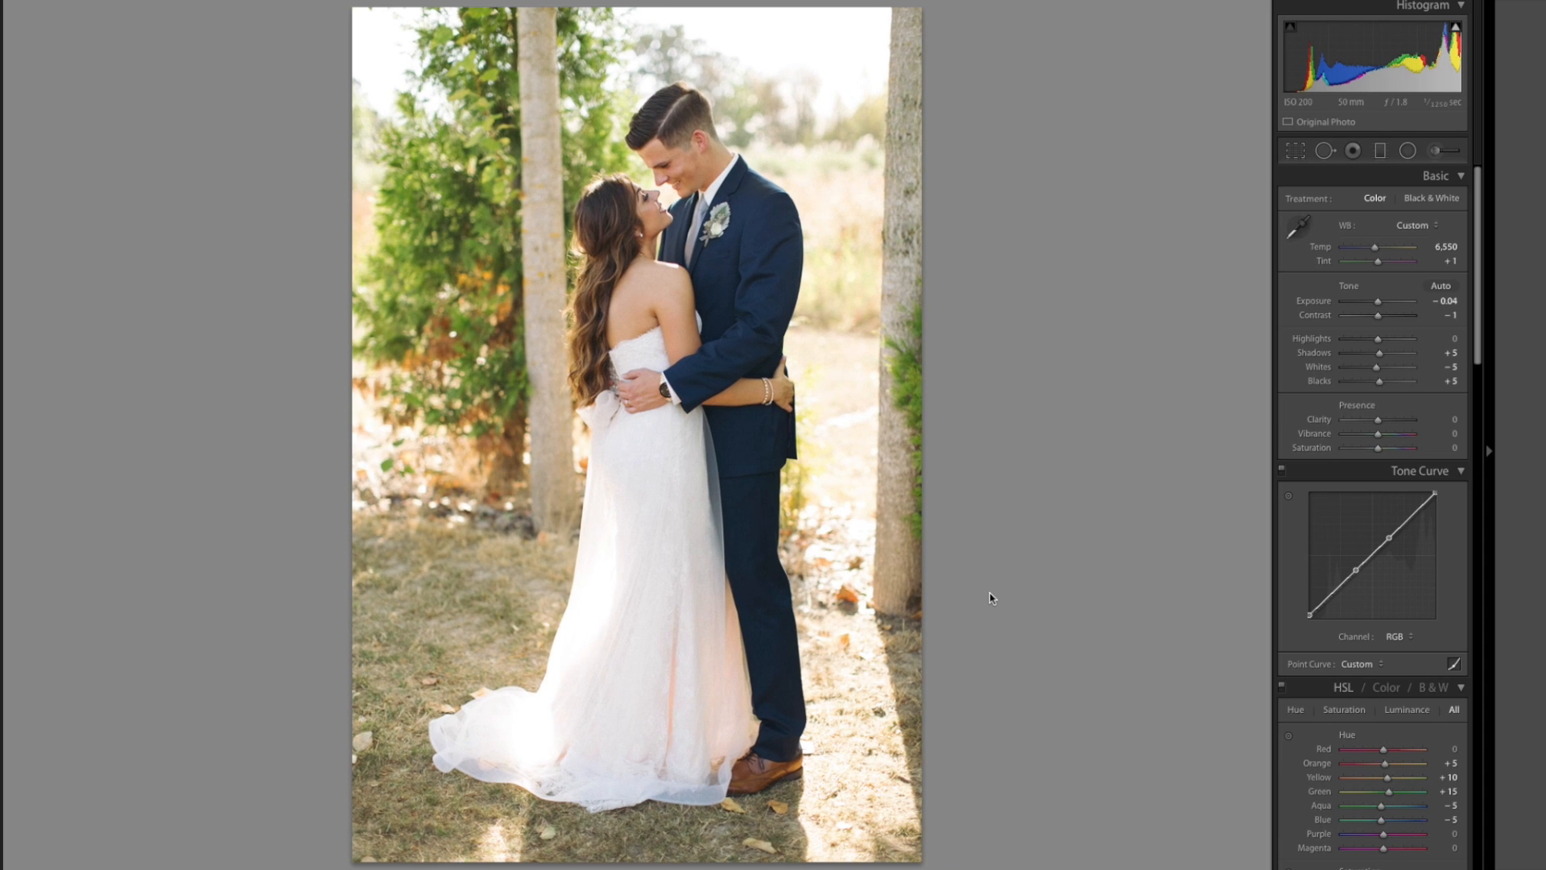
key(Right)
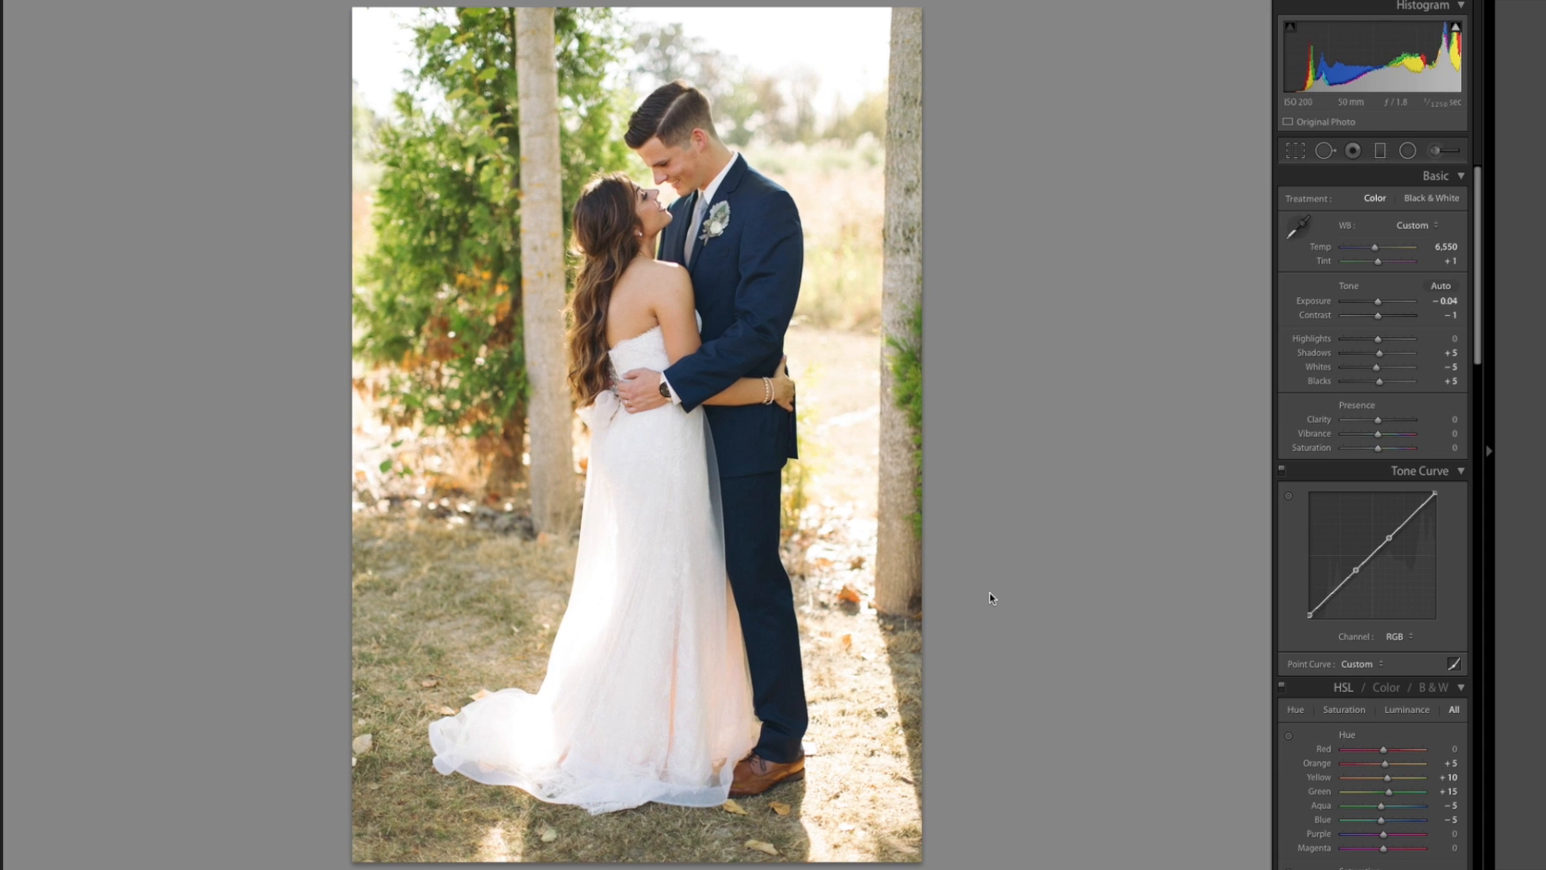
key(Right)
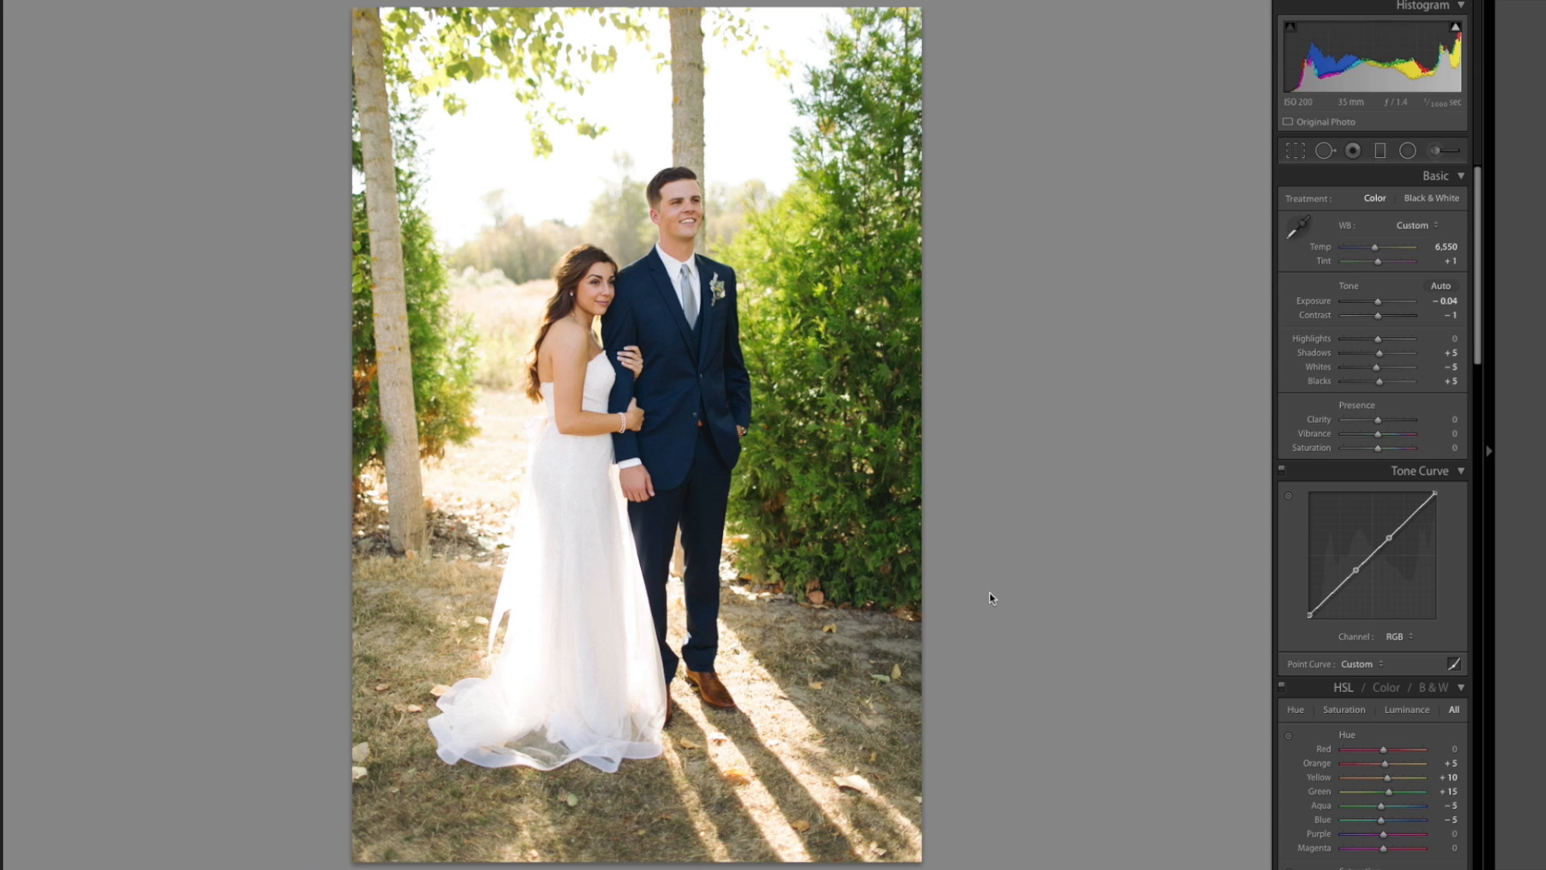
key(Right)
key(Right)
key(Right)
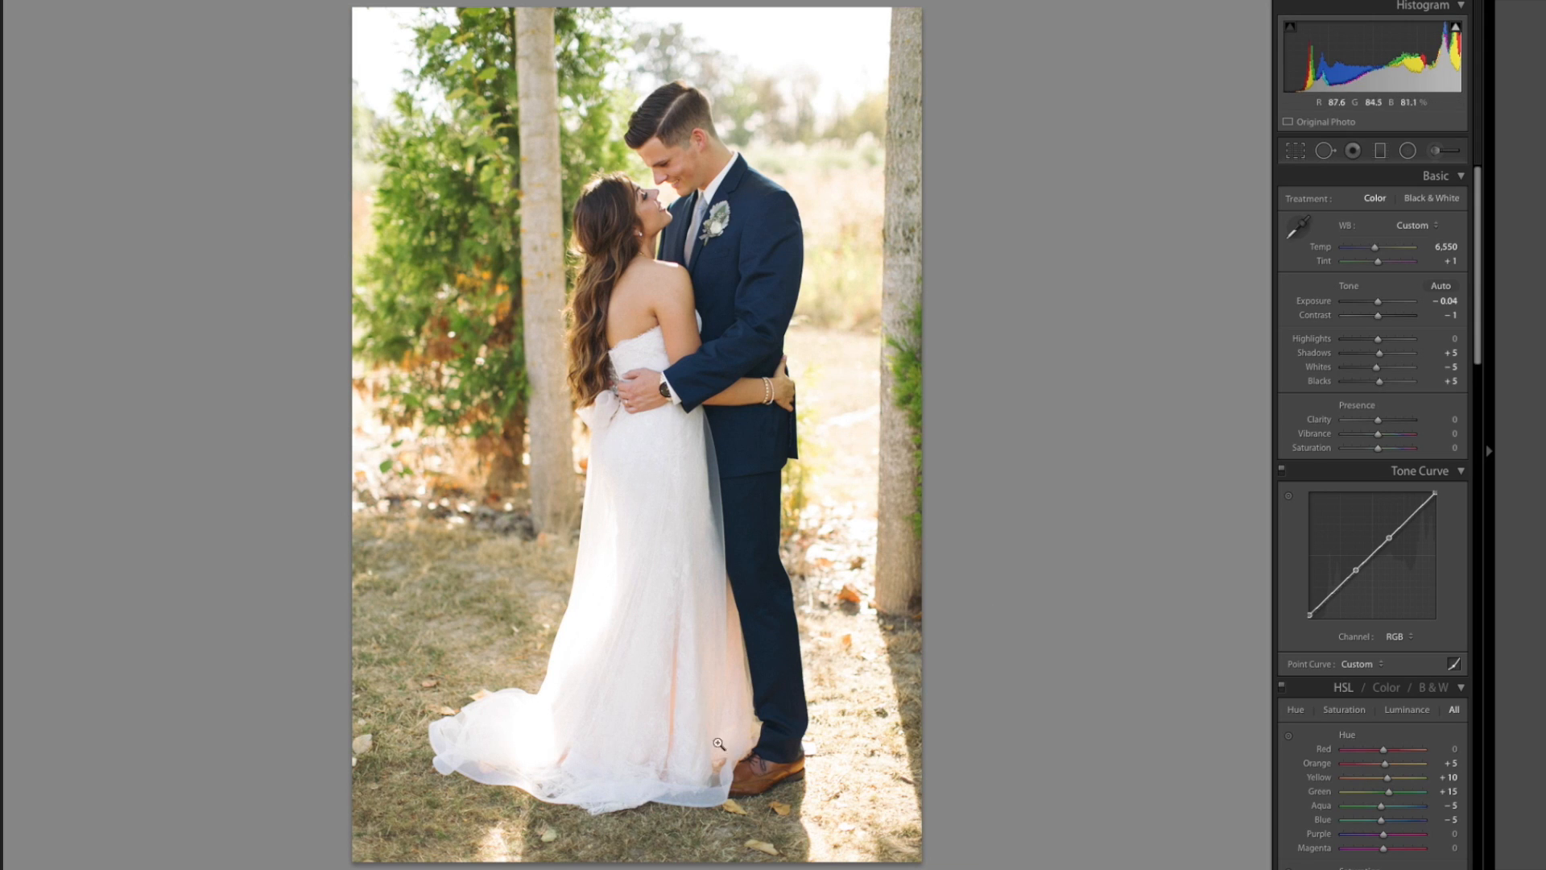
Inspect the color tones in the lower part of the bride's dress in the 50 mm embrace photo at close range
click(689, 653)
drag(812, 689, 745, 483)
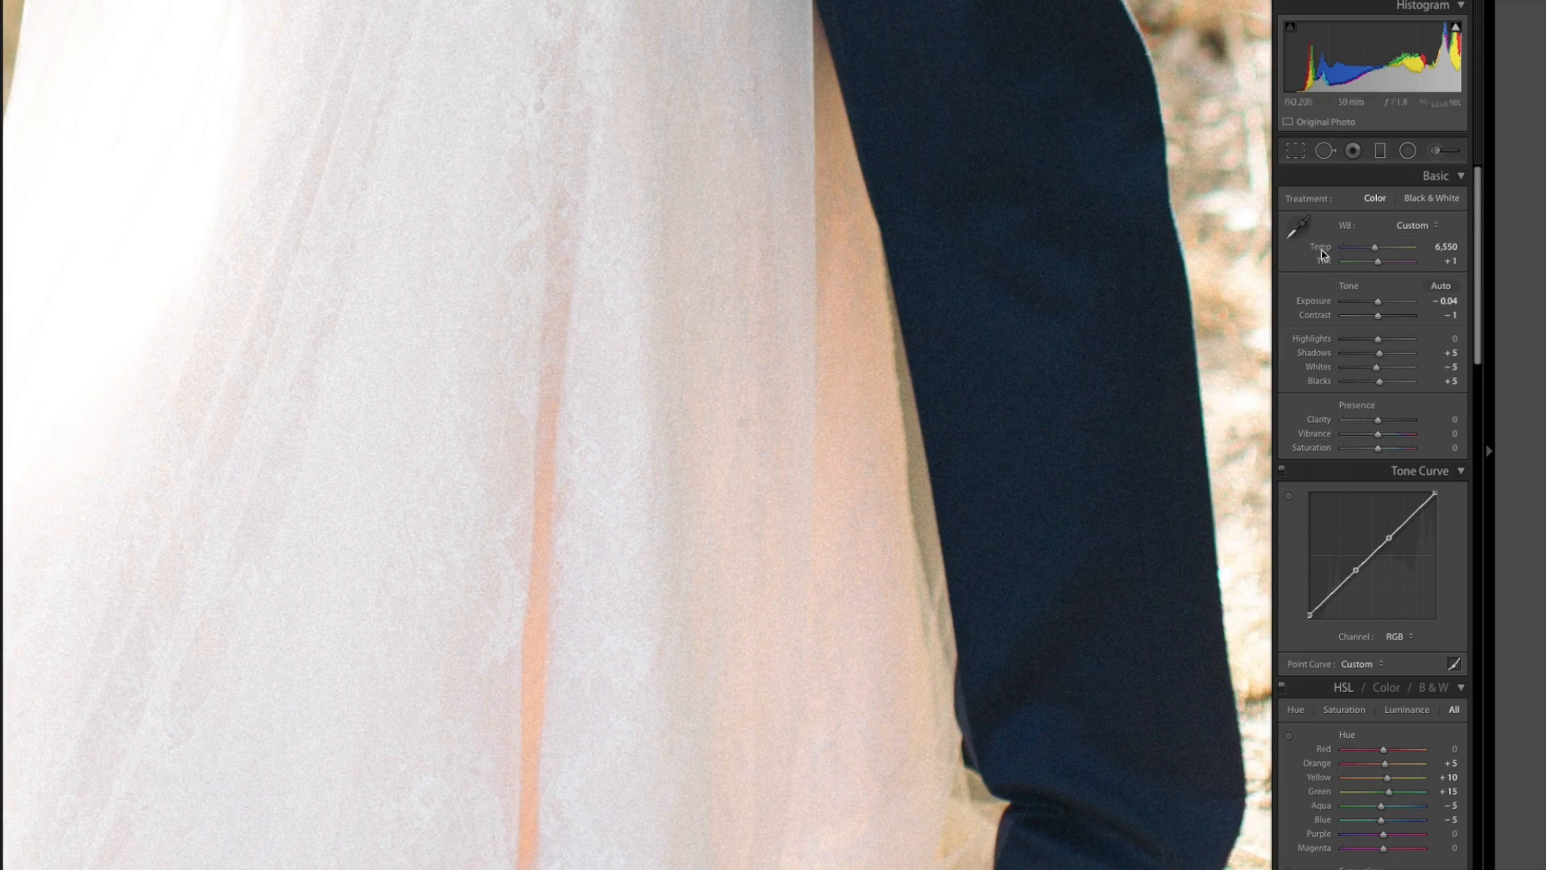
click(924, 364)
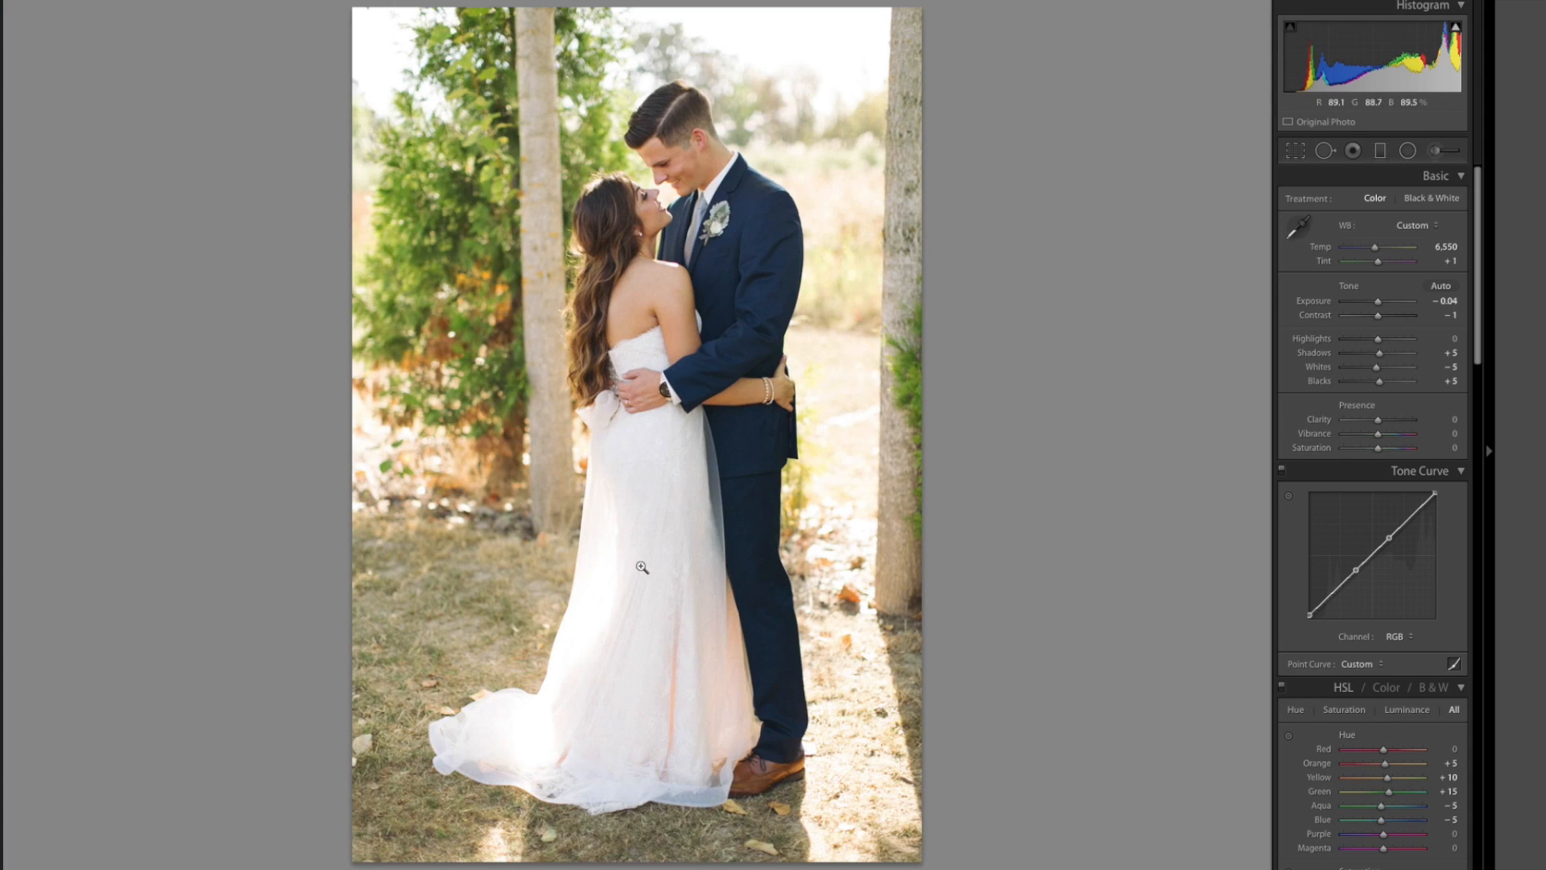
Try a white balance sampled from the bride's white dress in the 50 mm embrace photo, and undo it
key(w)
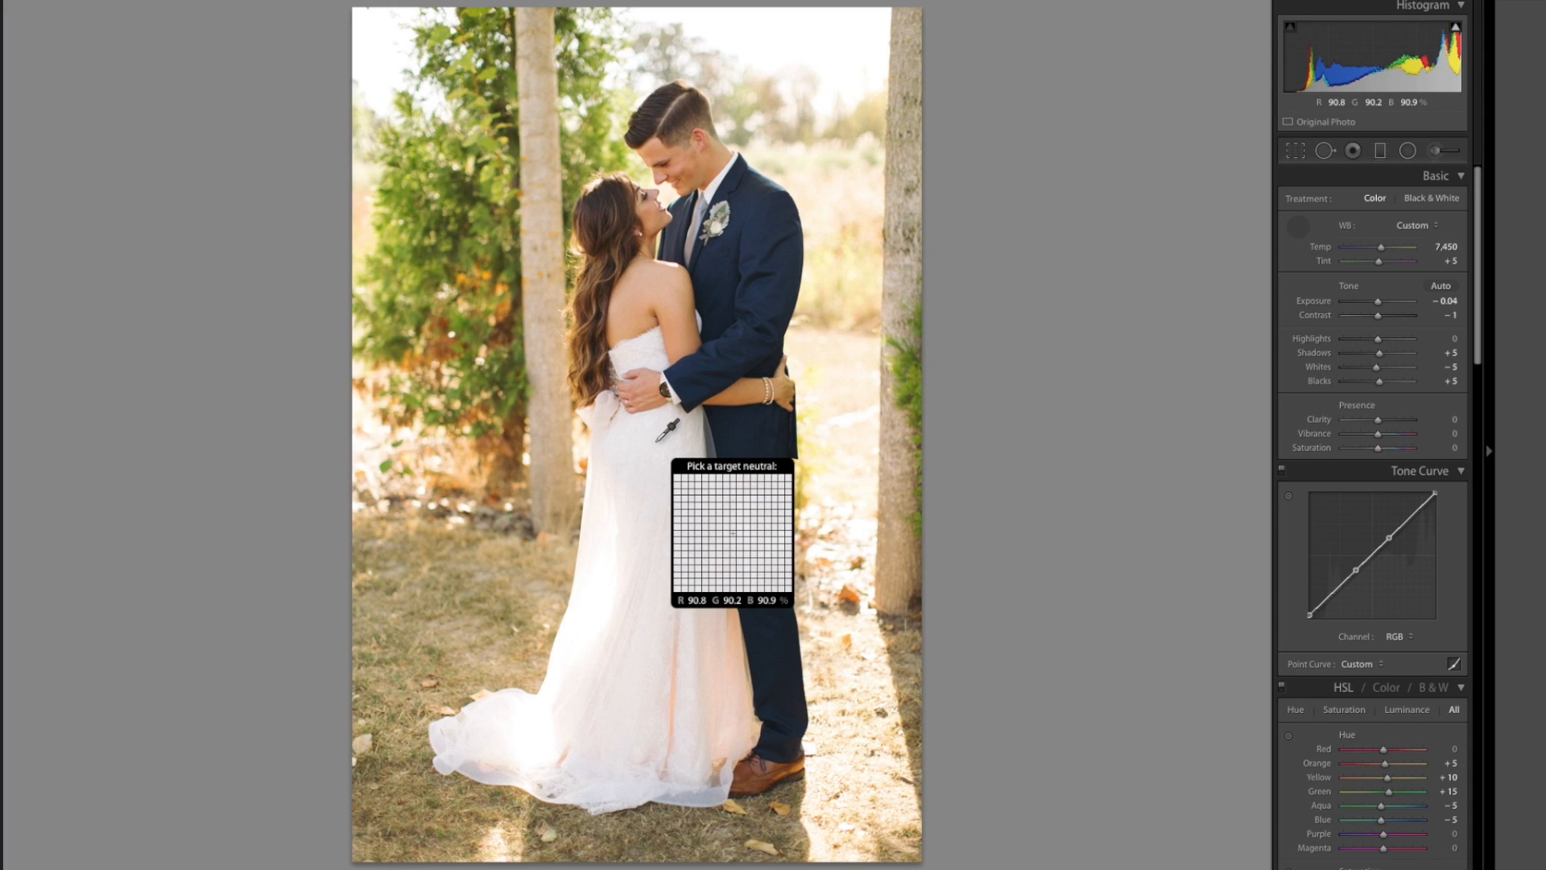
click(657, 440)
key(ctrl+z)
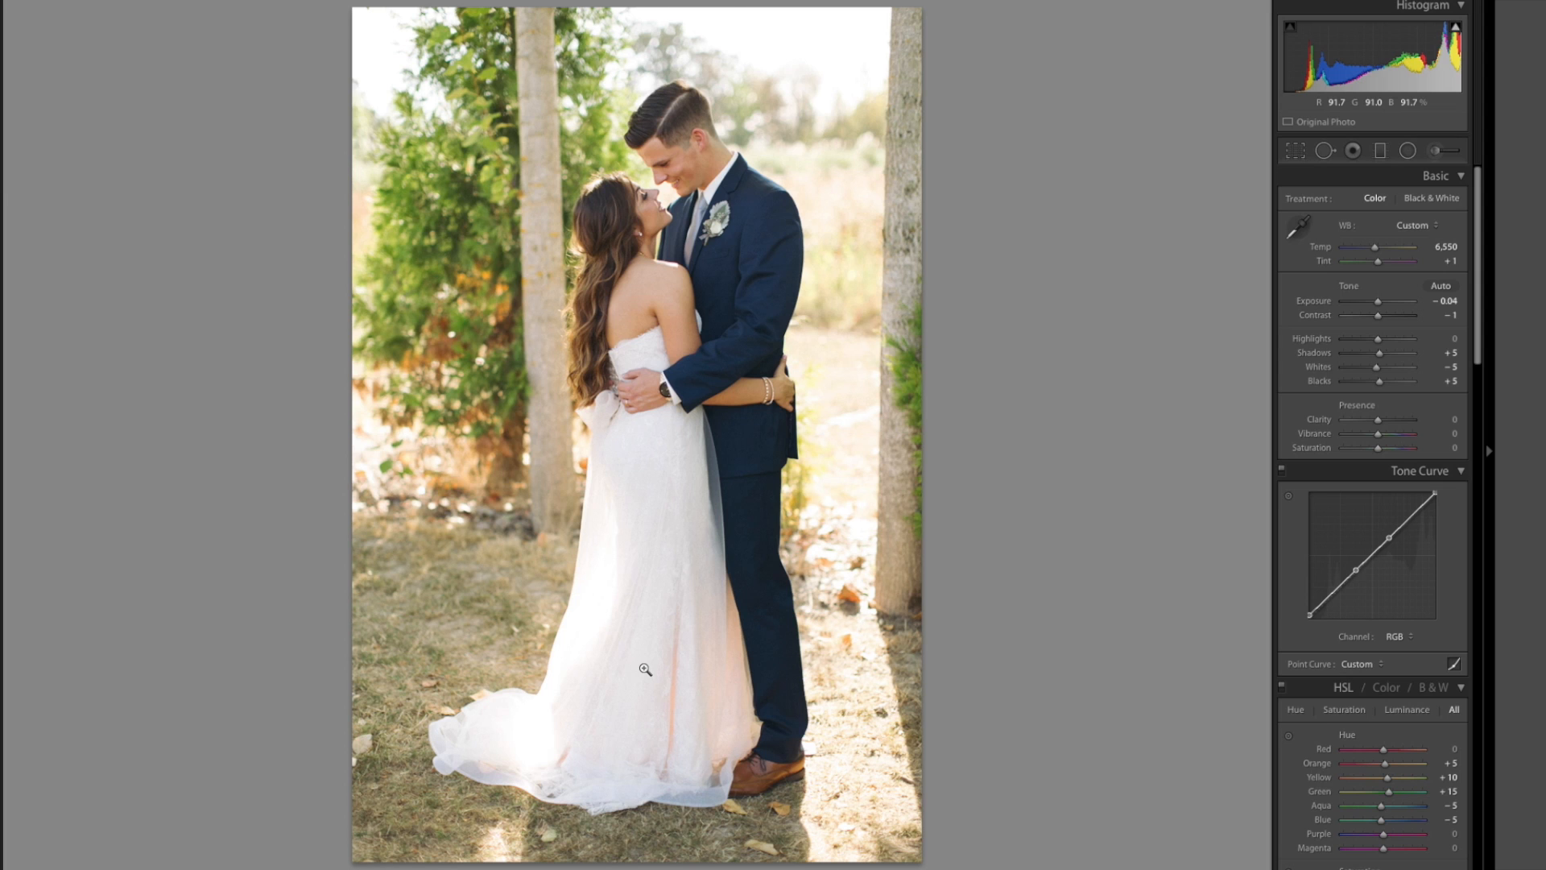
Set the 35 mm photo of the couple linking arms and looking away to highlights −65 and exposure +0.06
key(Right)
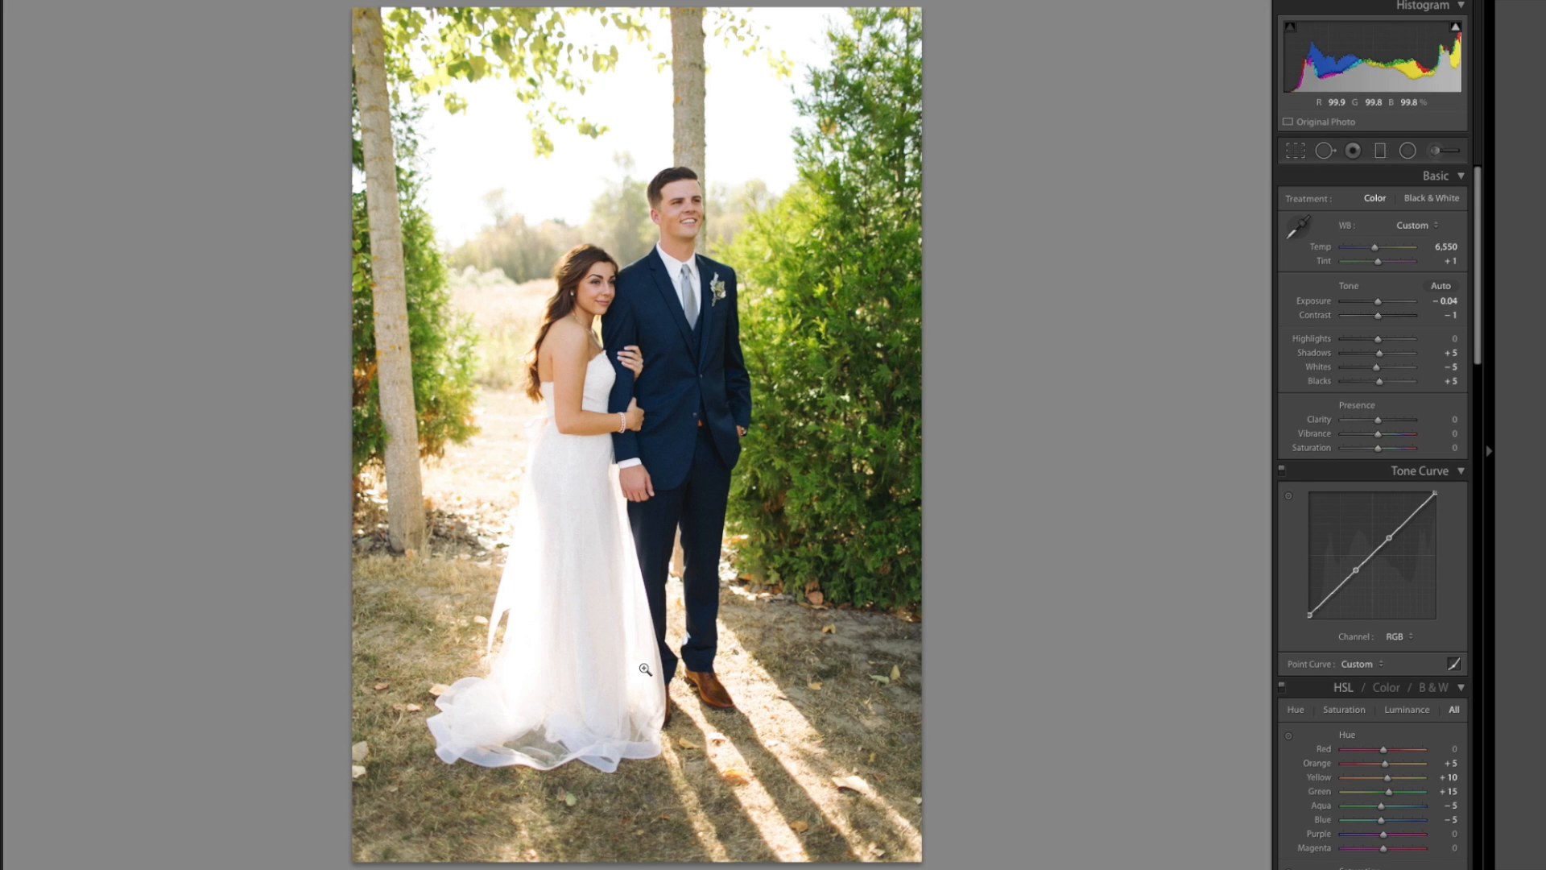
key(Right)
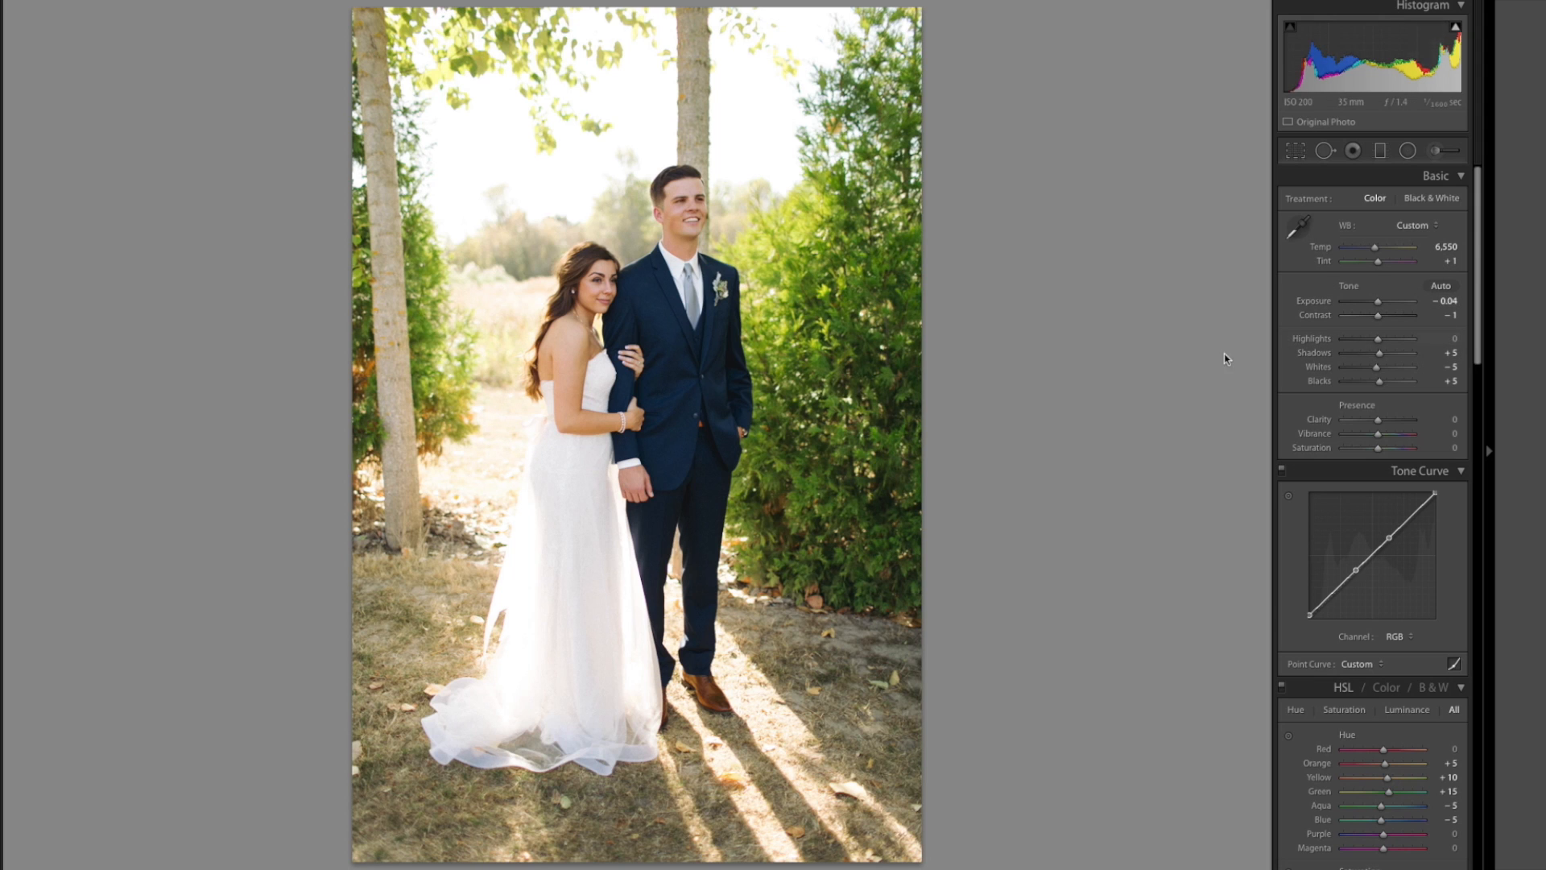
key(Right)
key(Right)
click(1365, 339)
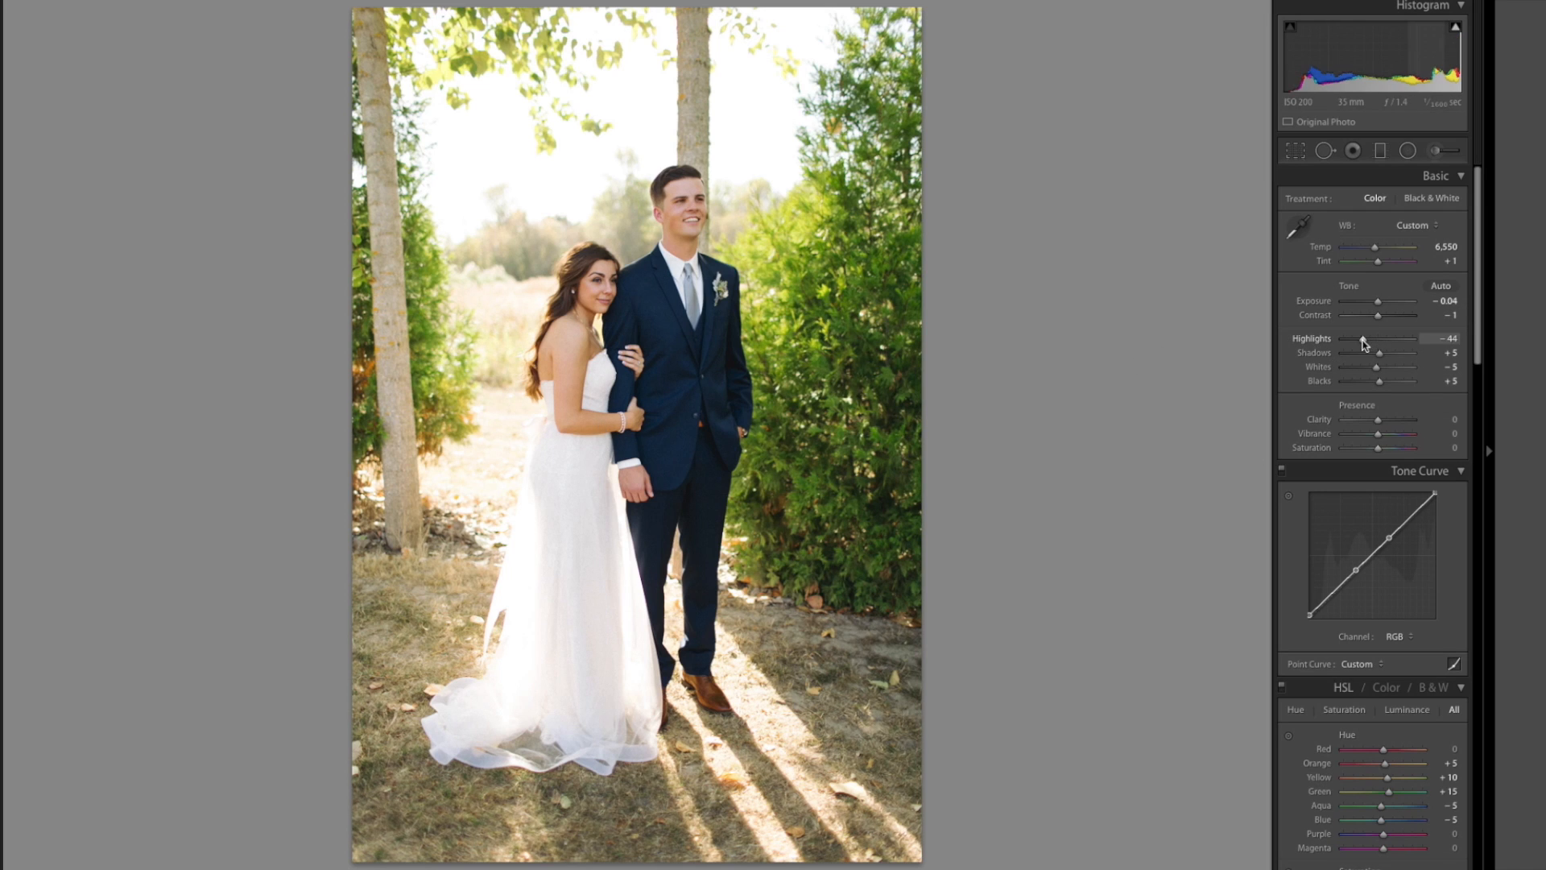
drag(1362, 339, 1356, 340)
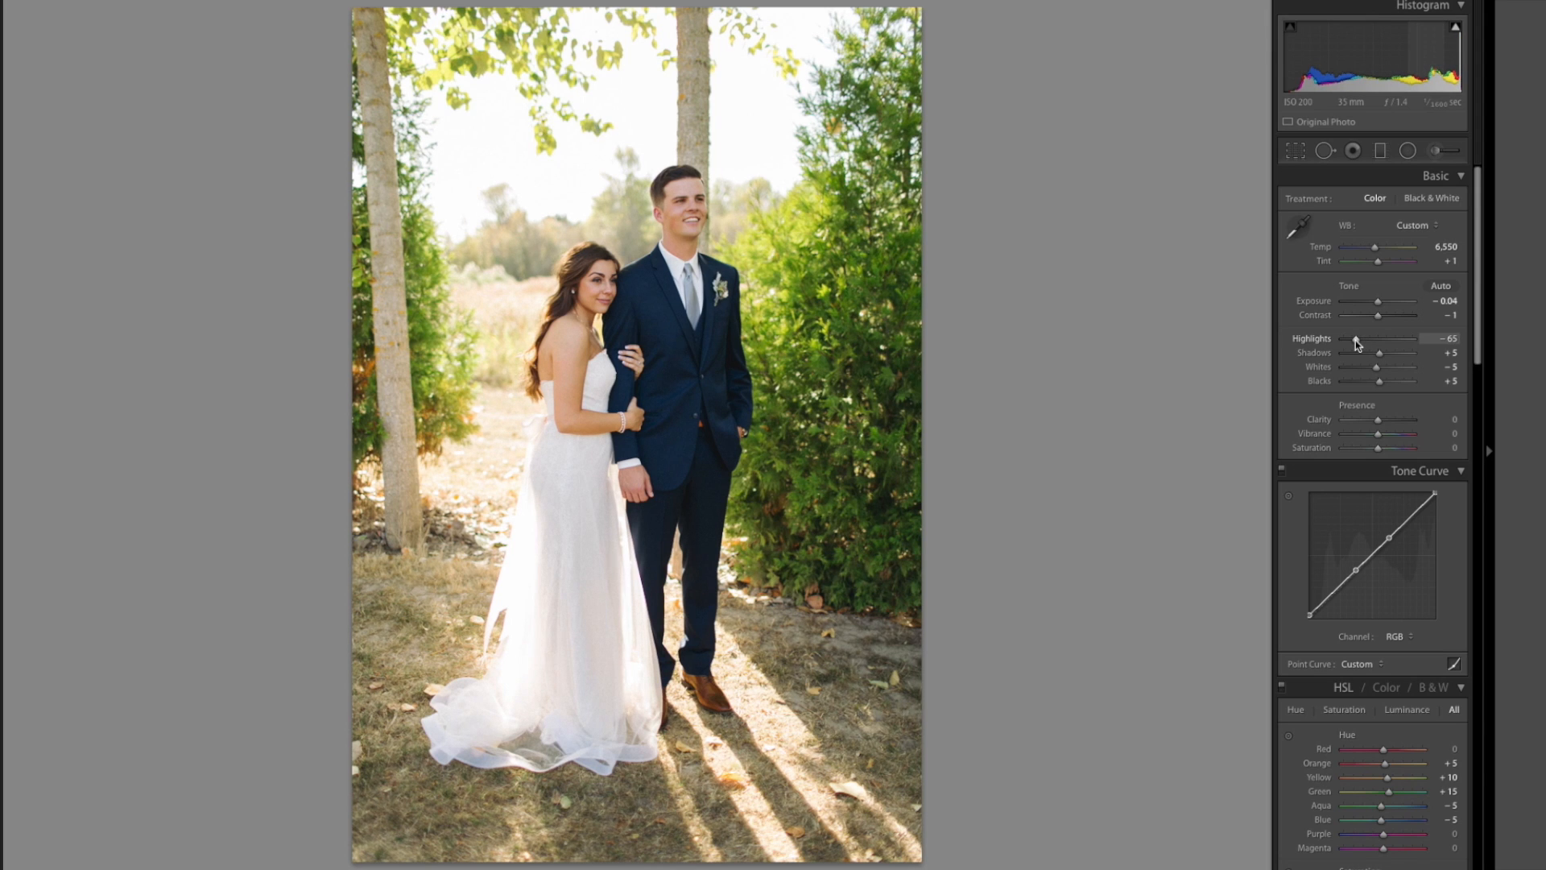
key(Up)
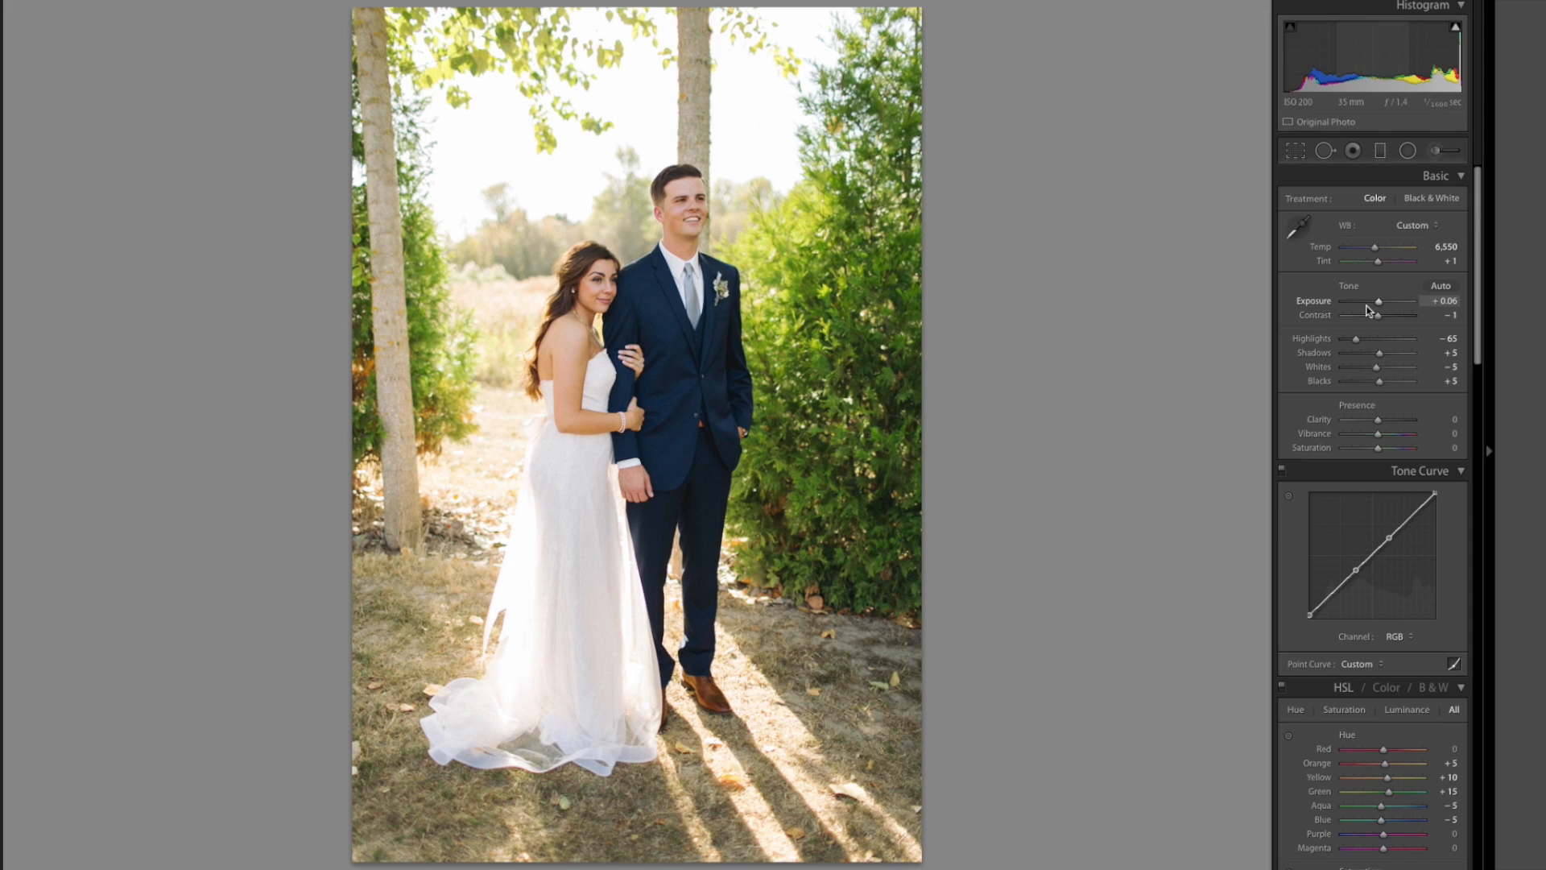
Set the exposure of the second full-length portrait of the couple facing the camera between two trees to −0.12
key(Right)
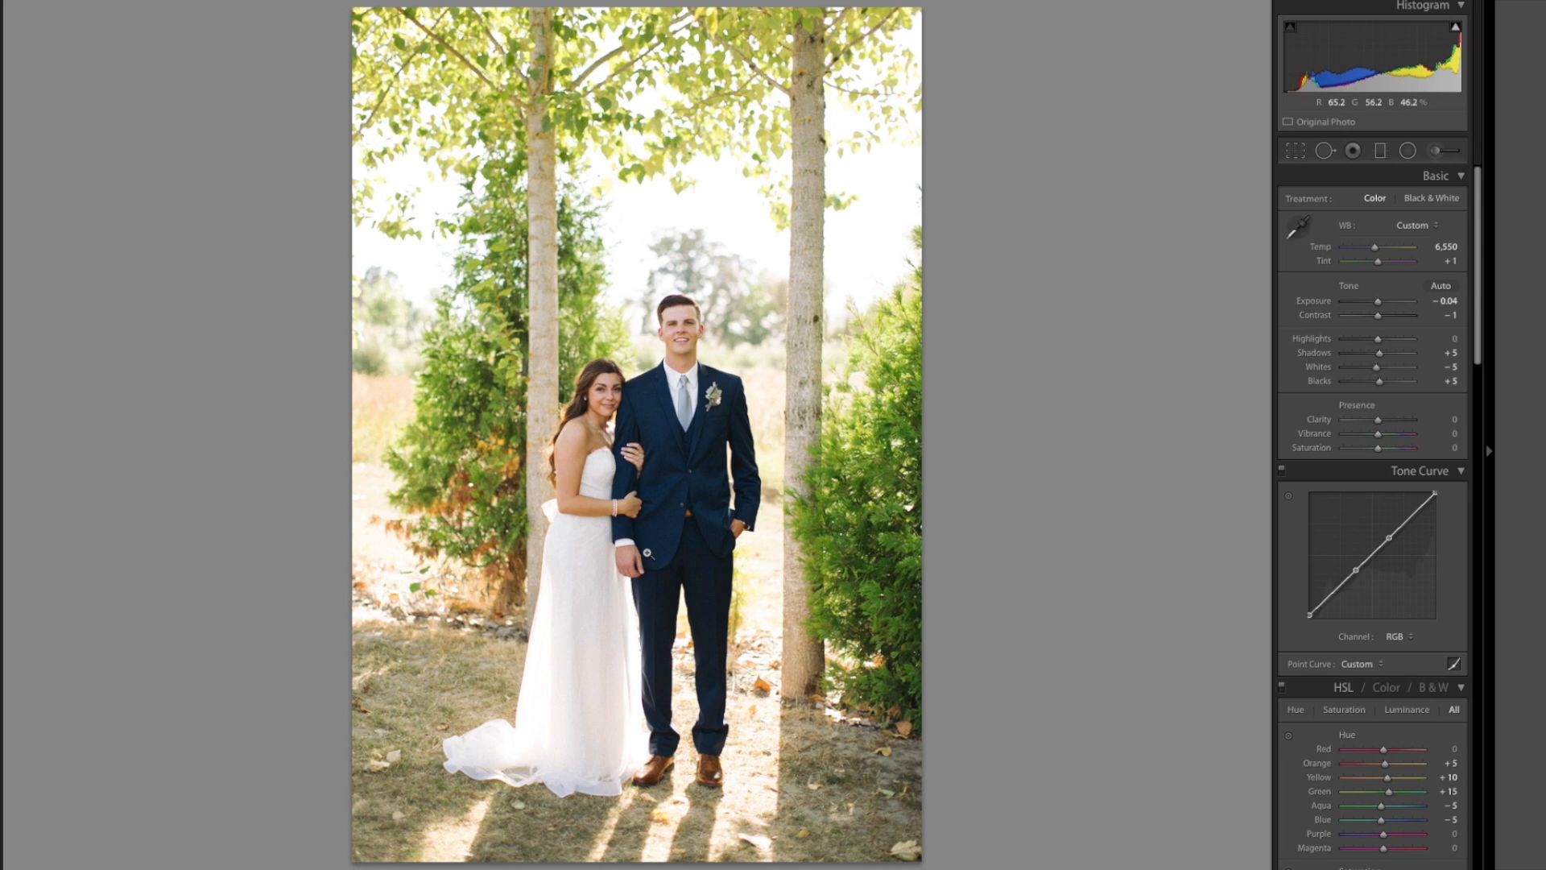
key(Right)
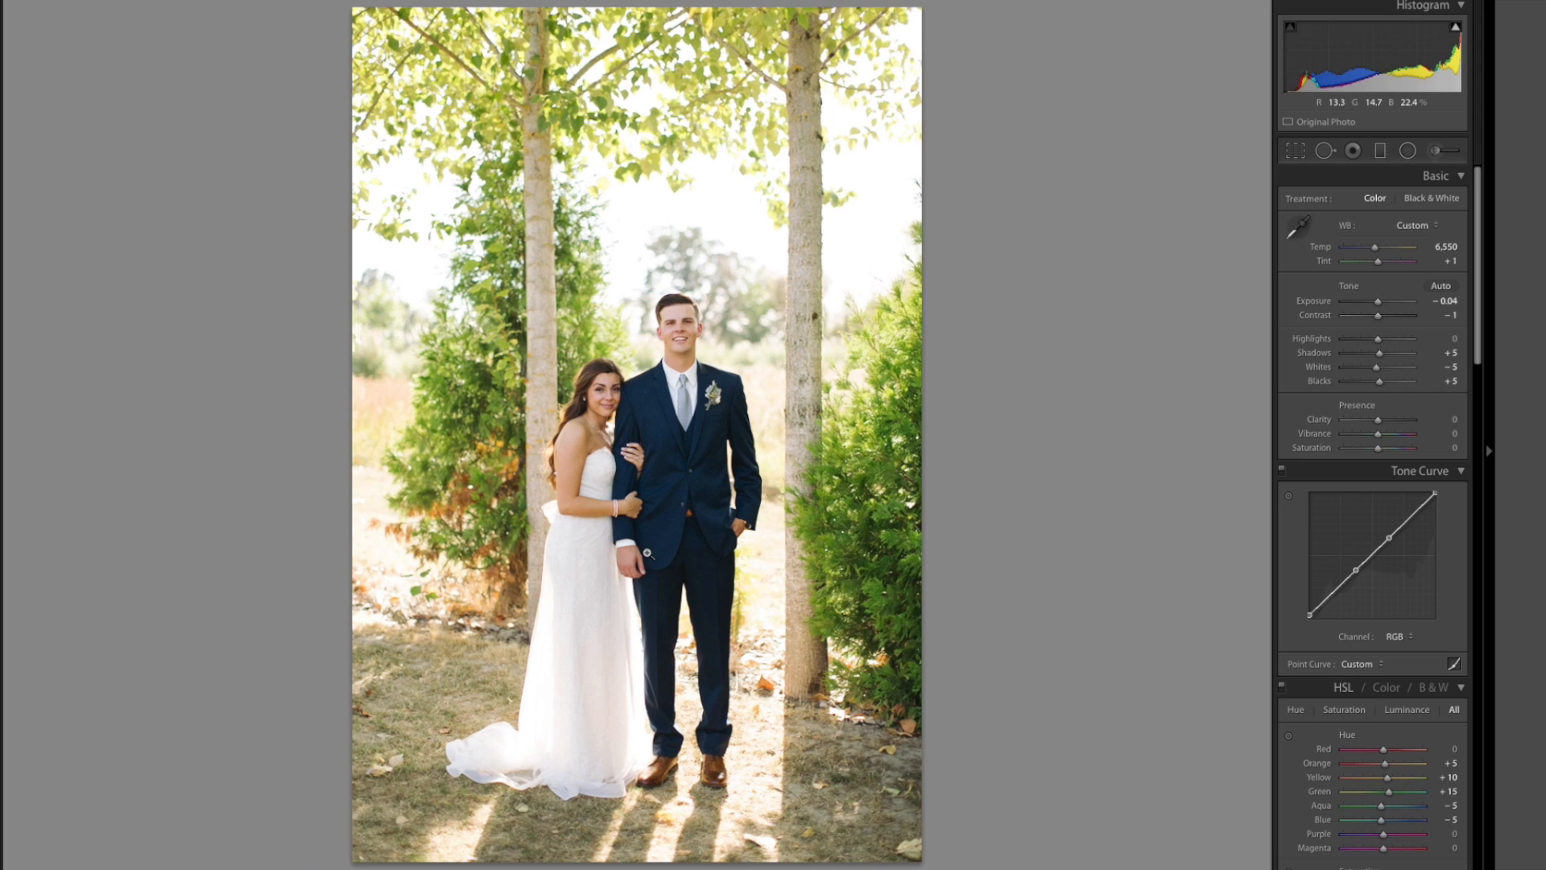
key(minus)
key(minus)
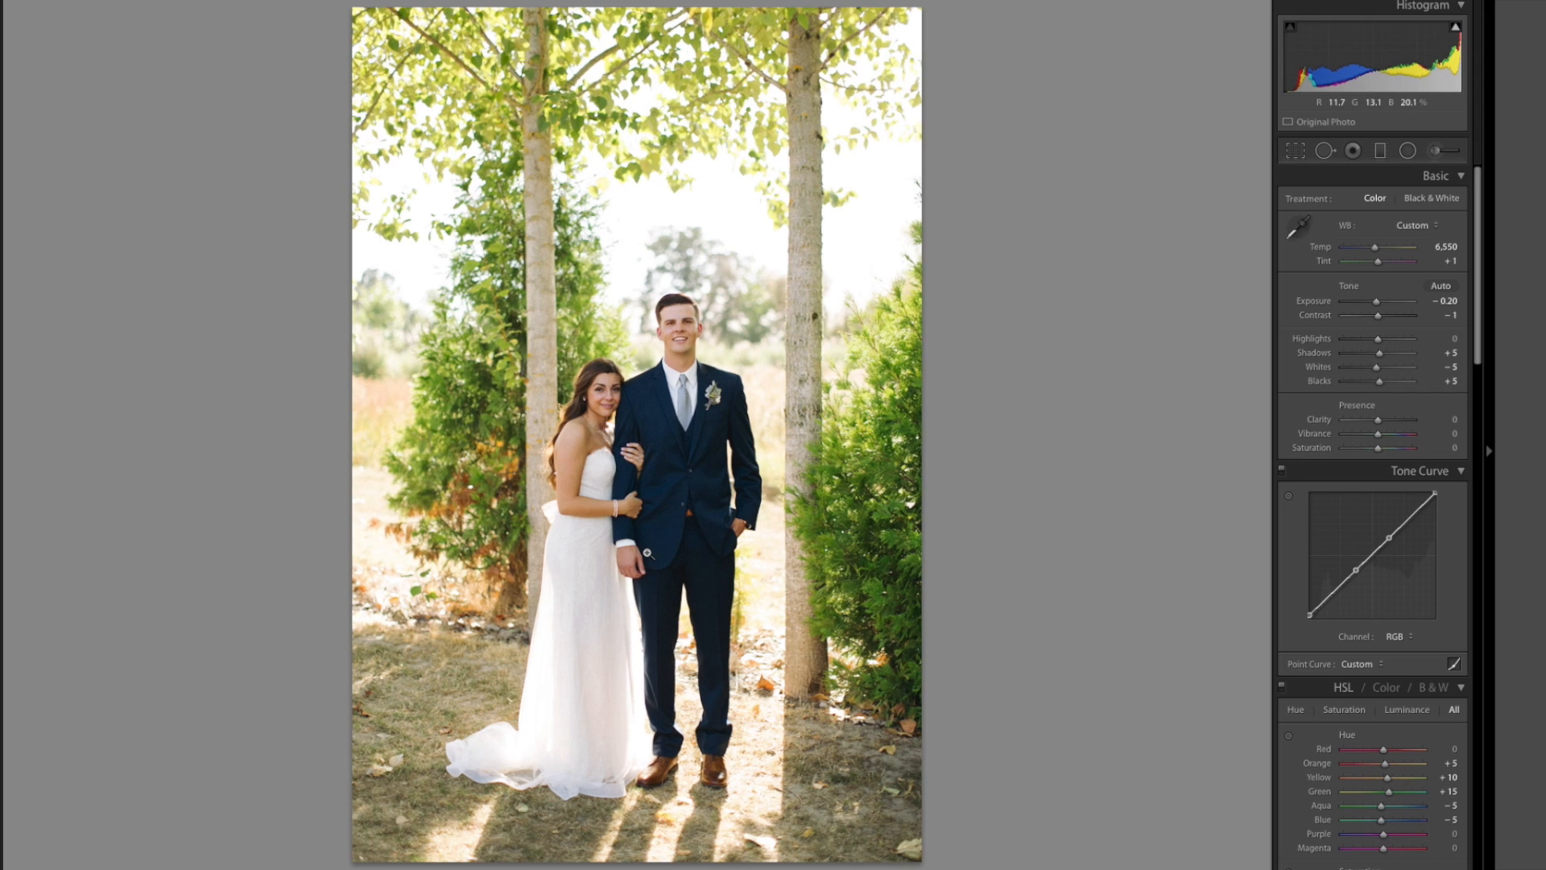
key(equal)
key(equal)
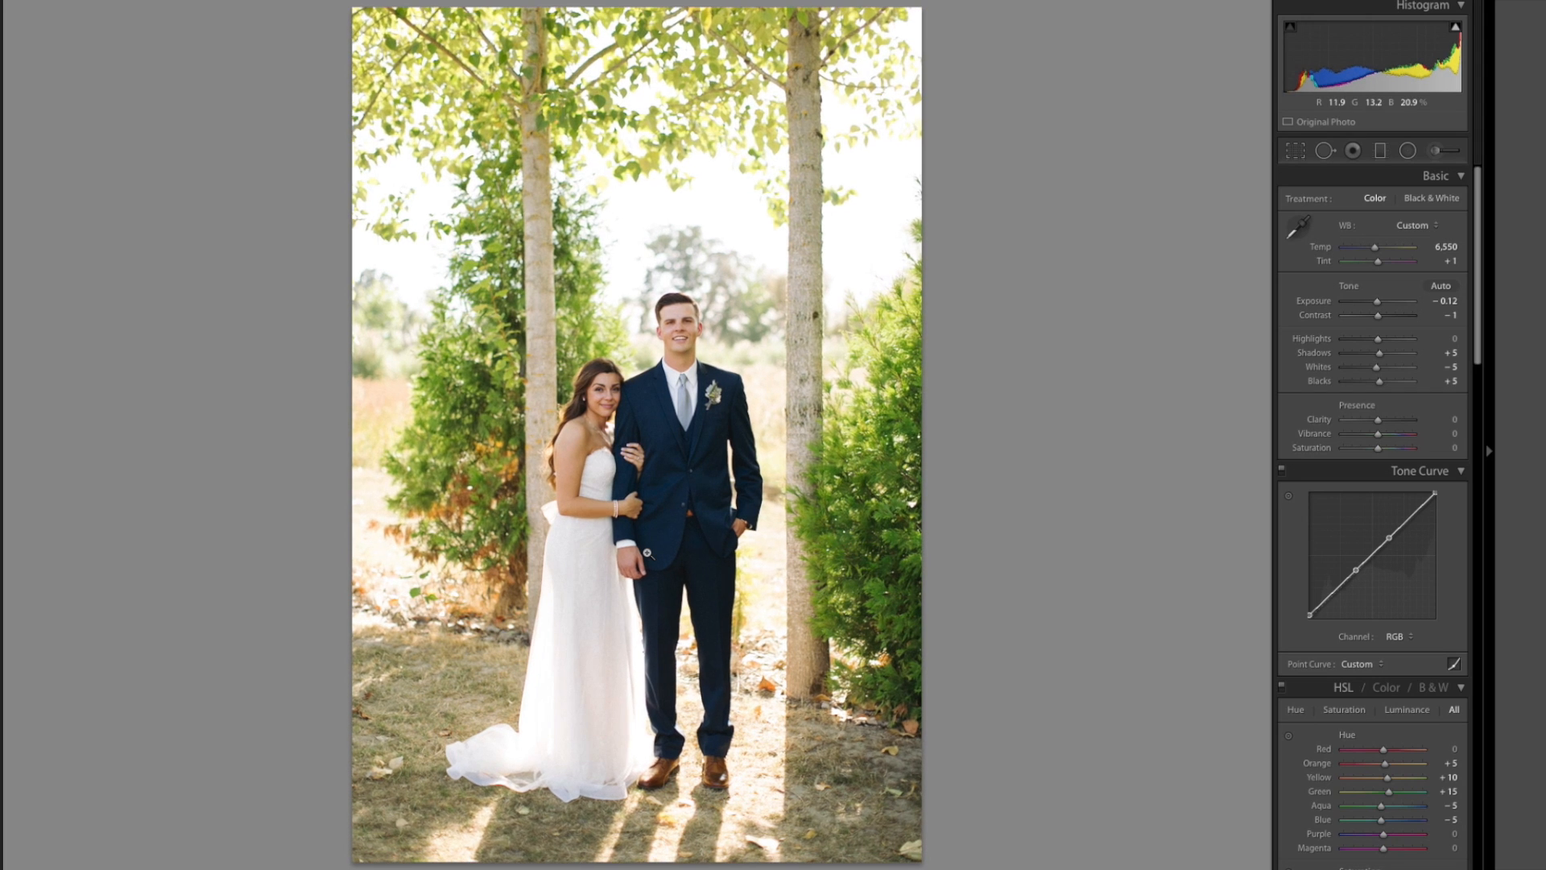